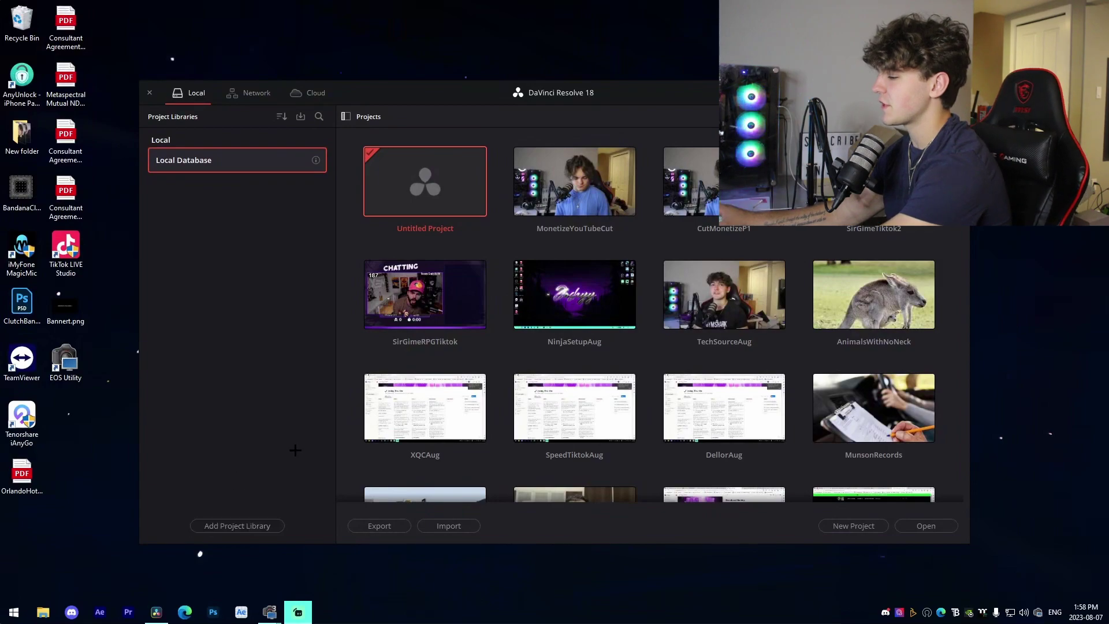
# Step: Create a new project named SampleTutorialAug
pyautogui.click(858, 526)
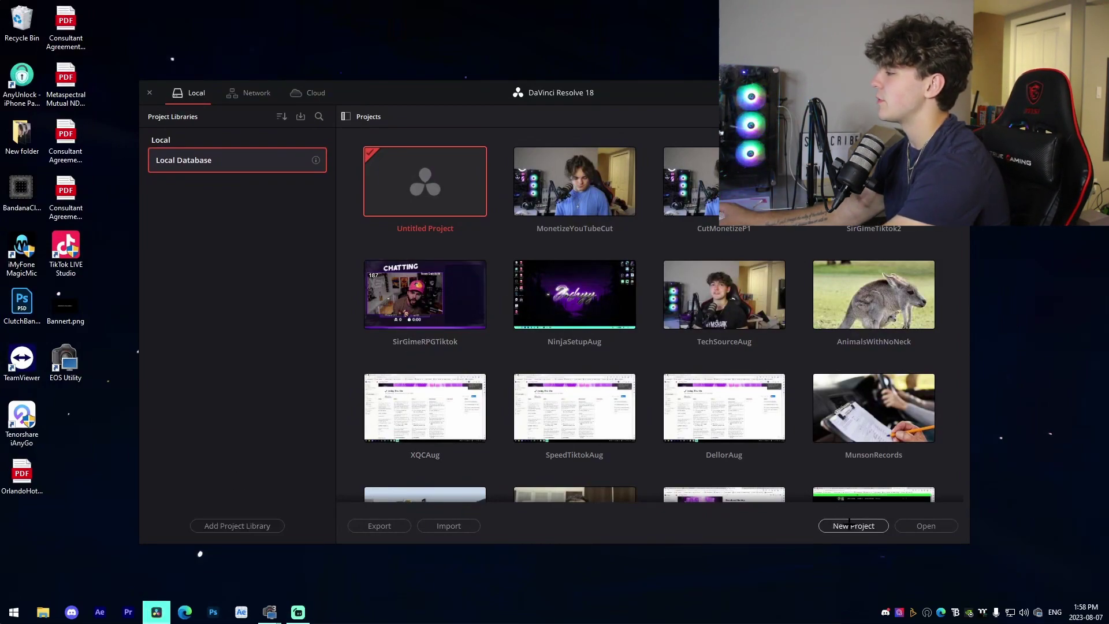
pyautogui.click(821, 511)
pyautogui.write('S')
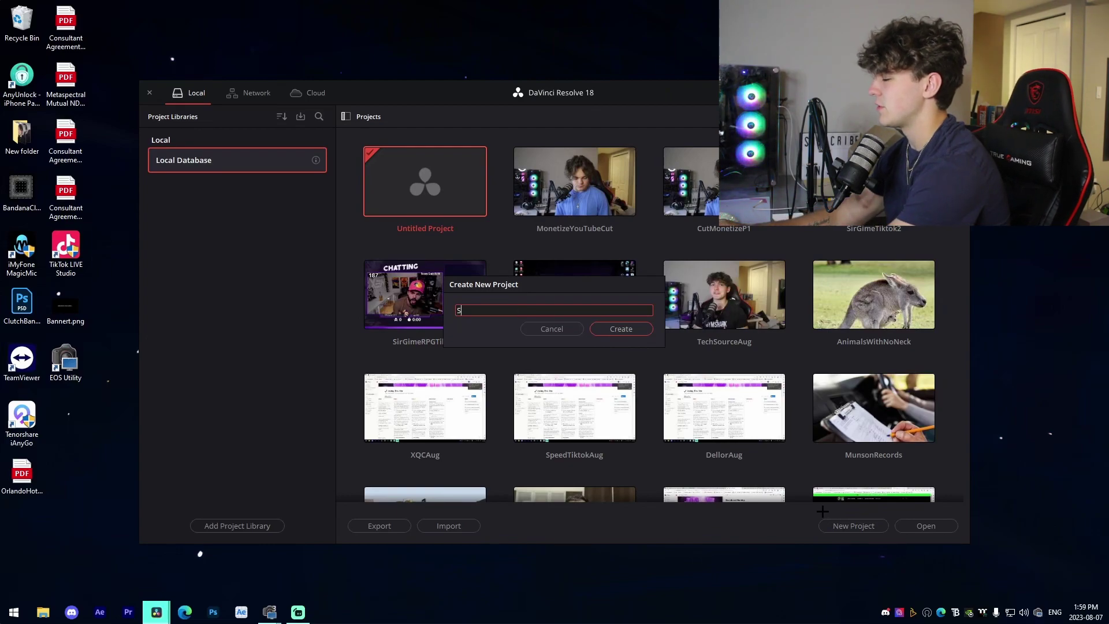
pyautogui.write('ampleTutorialAug')
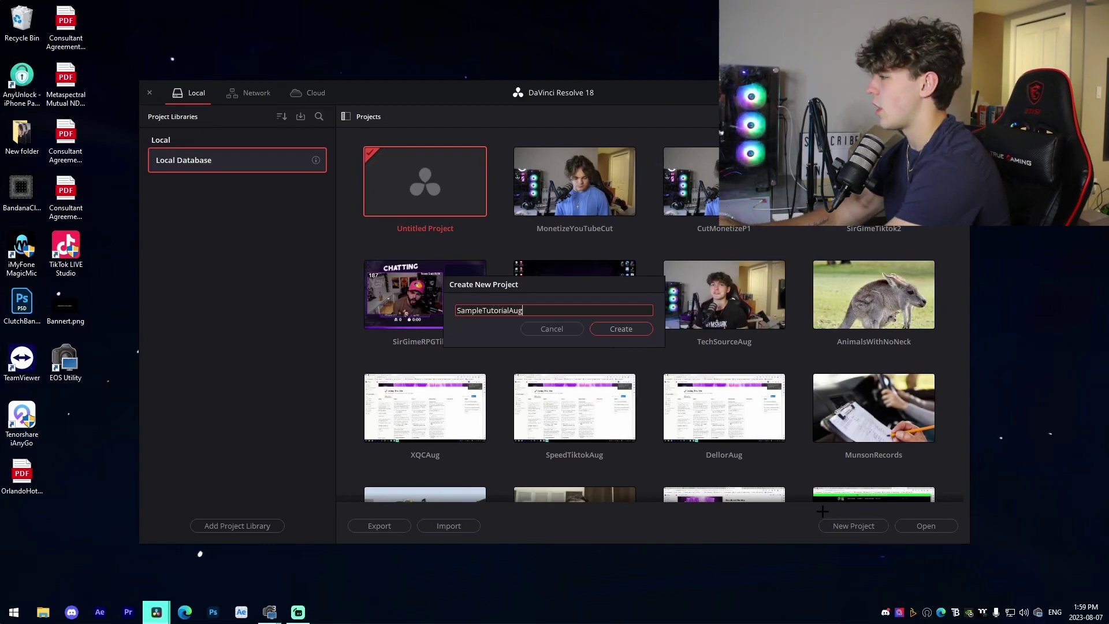
pyautogui.press('Return')
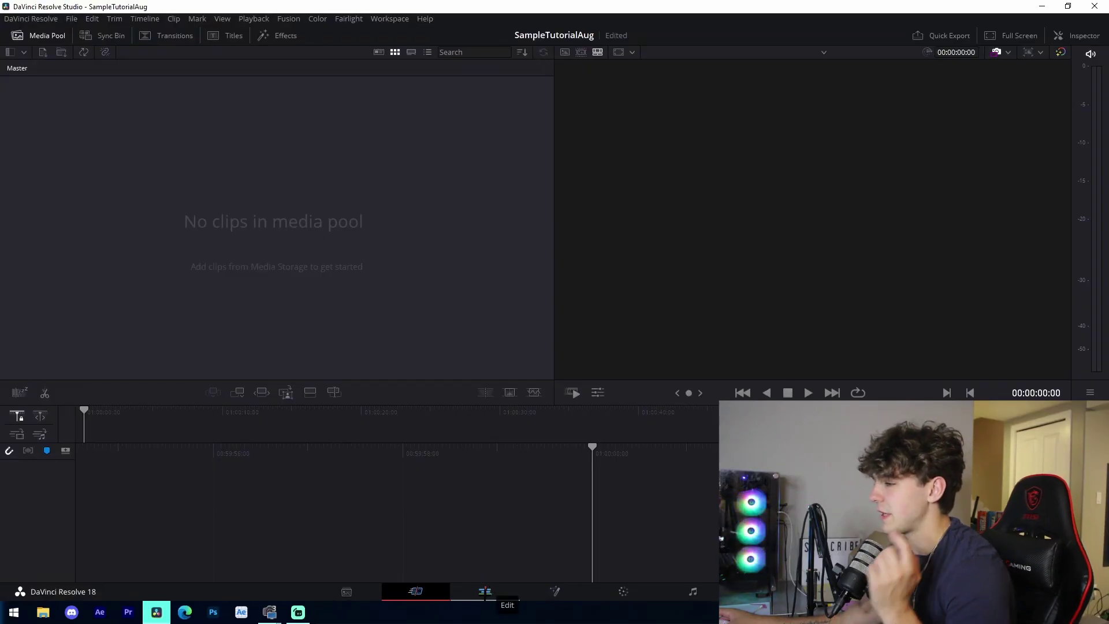
# Step: Switch to the Edit page and set the project's timeline frame rate to 60 frames per second, then save the settings
pyautogui.click(491, 589)
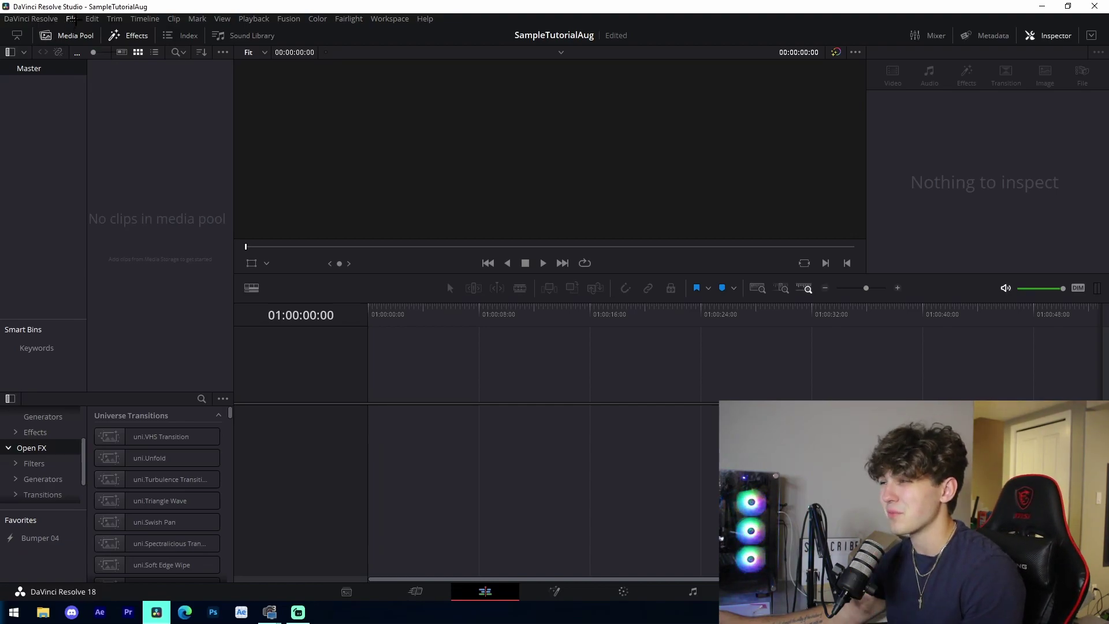
pyautogui.click(72, 19)
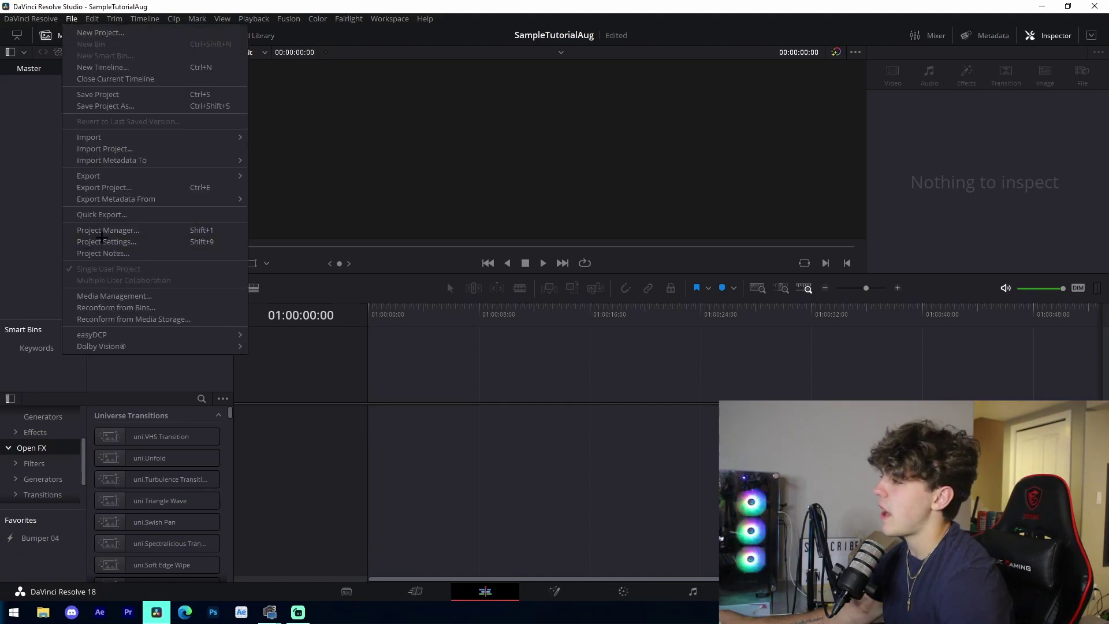
pyautogui.click(102, 242)
pyautogui.click(554, 233)
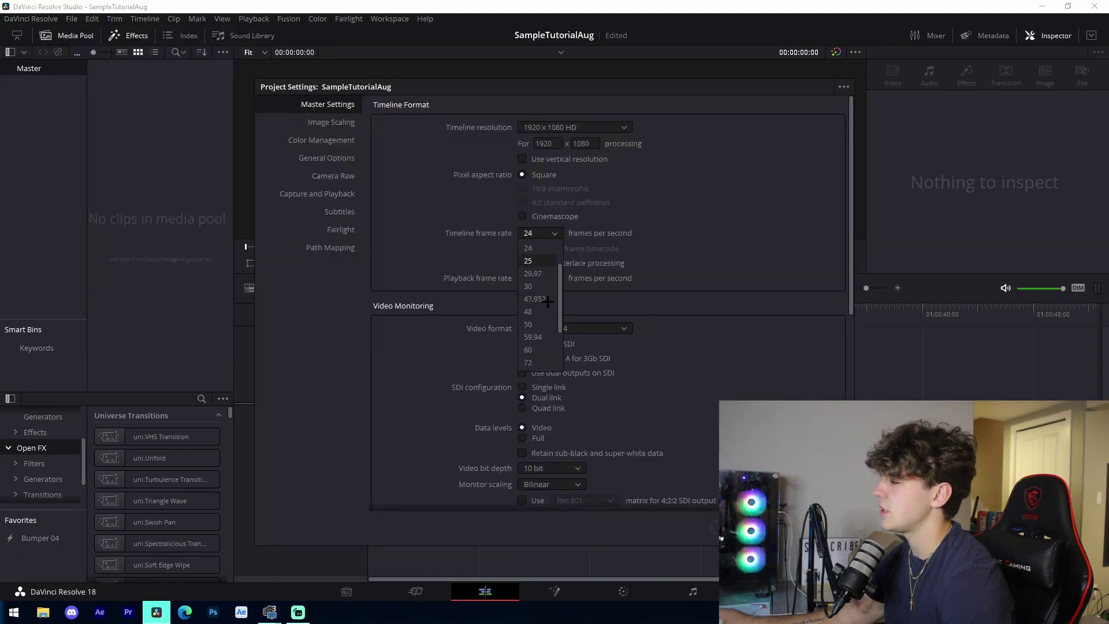
pyautogui.click(547, 349)
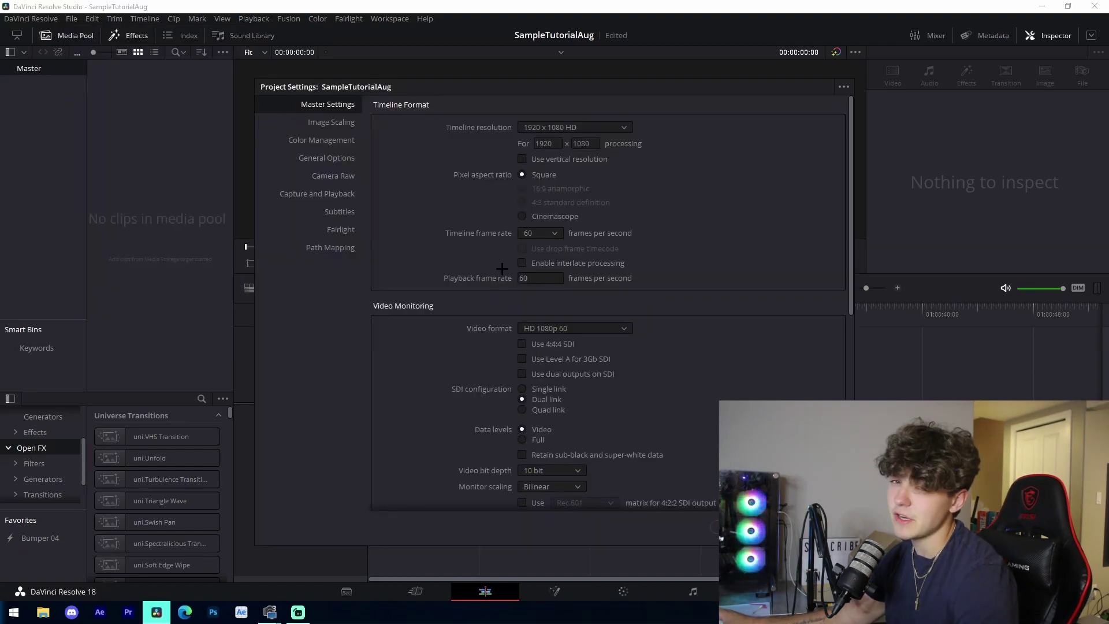
pyautogui.click(522, 159)
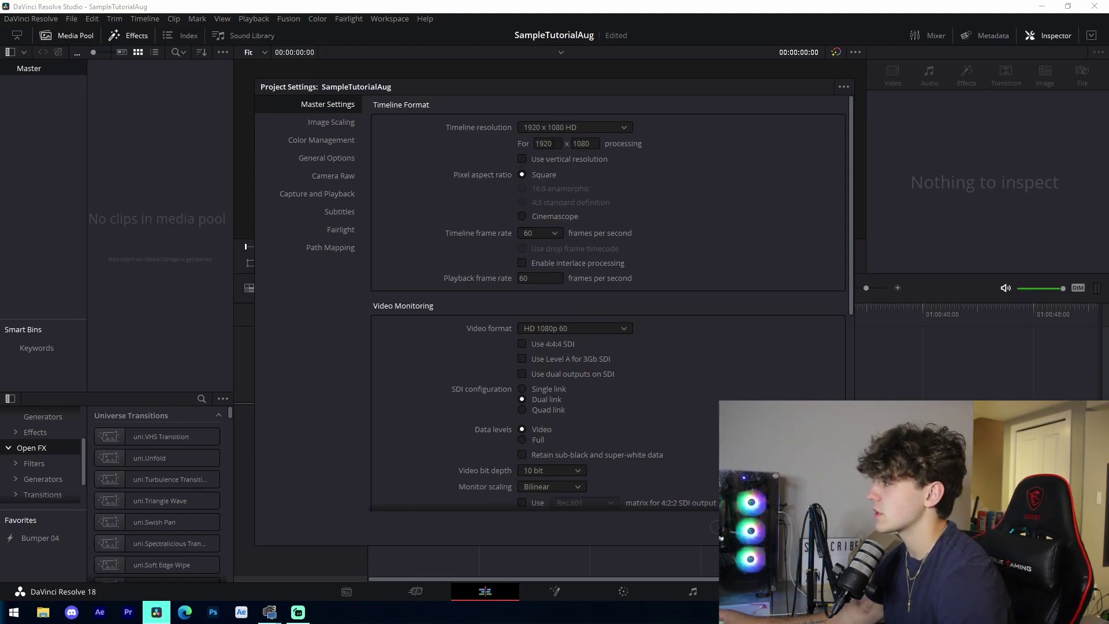
pyautogui.click(810, 527)
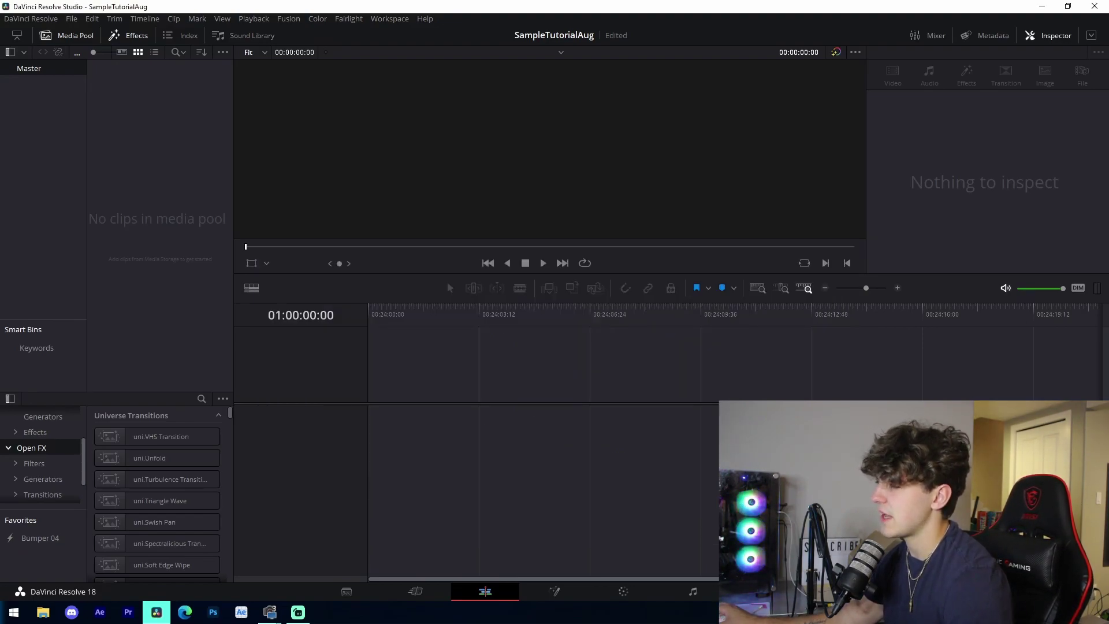
# Step: Find CutMonetizedSample.mov by searching the YouTube videos folder for "cutmon", and import it into the media pool
pyautogui.moveTo(0, 174); pyautogui.dragTo(712, 85)
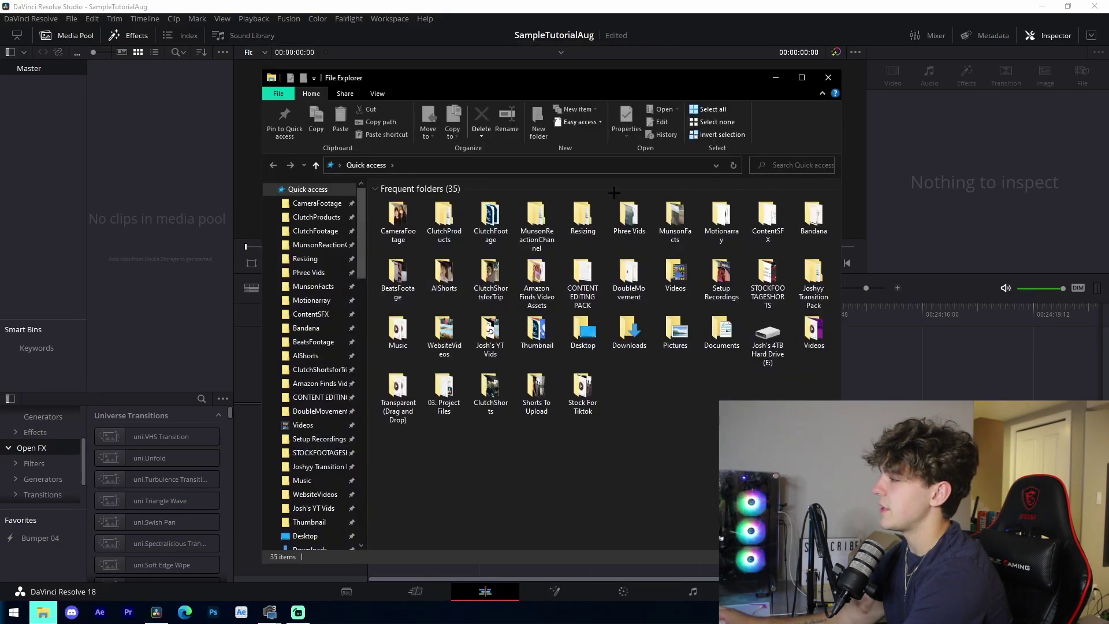
pyautogui.click(322, 512)
pyautogui.click(793, 158)
pyautogui.write('cut')
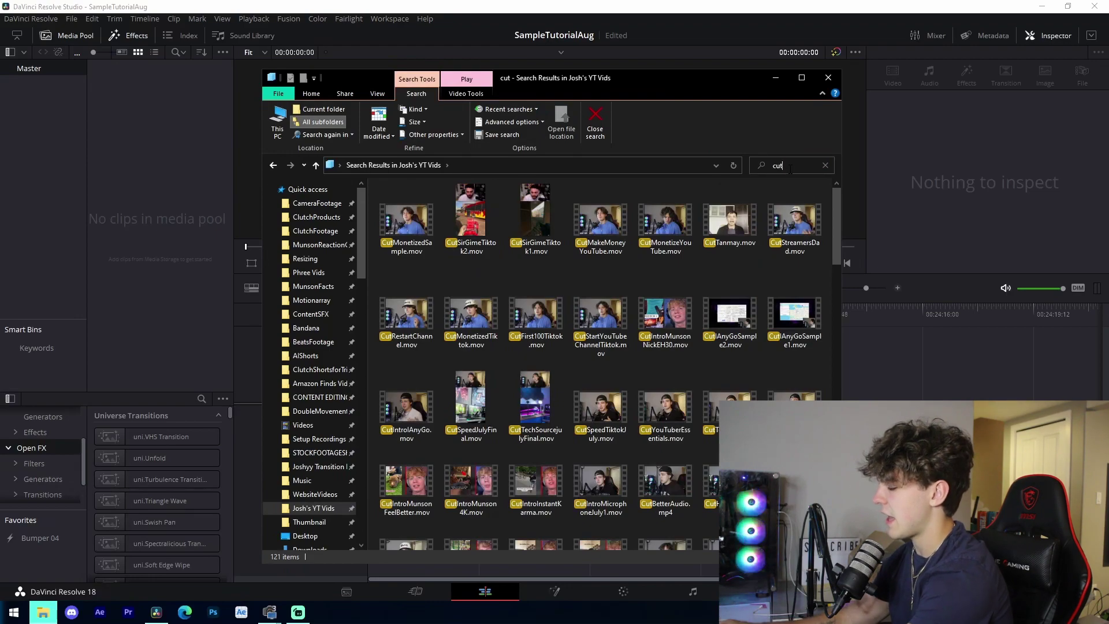
pyautogui.write('mon')
pyautogui.moveTo(407, 222); pyautogui.dragTo(145, 213)
pyautogui.click(828, 77)
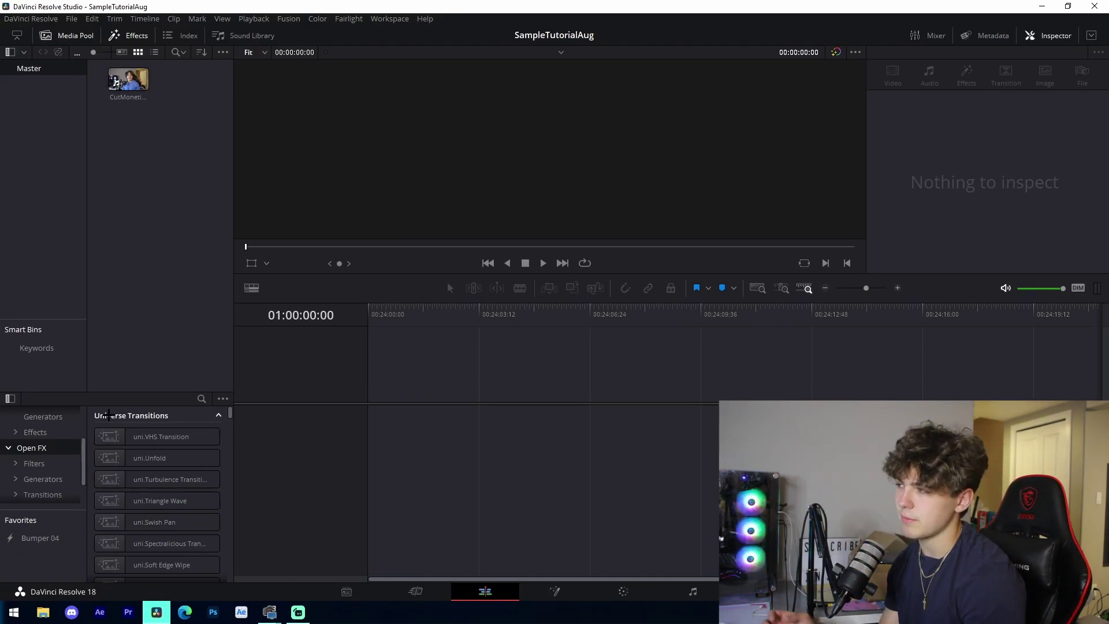
# Step: Place CutMonetizedSample.mov at the start of a new timeline and play back its opening
pyautogui.moveTo(128, 79); pyautogui.dragTo(375, 447)
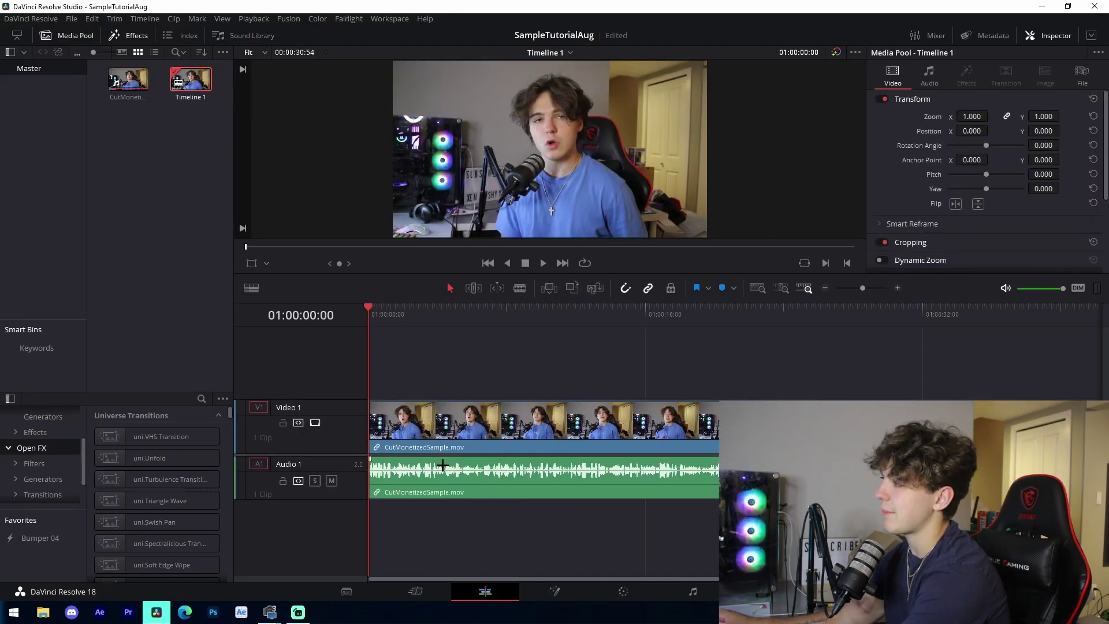
pyautogui.press('space')
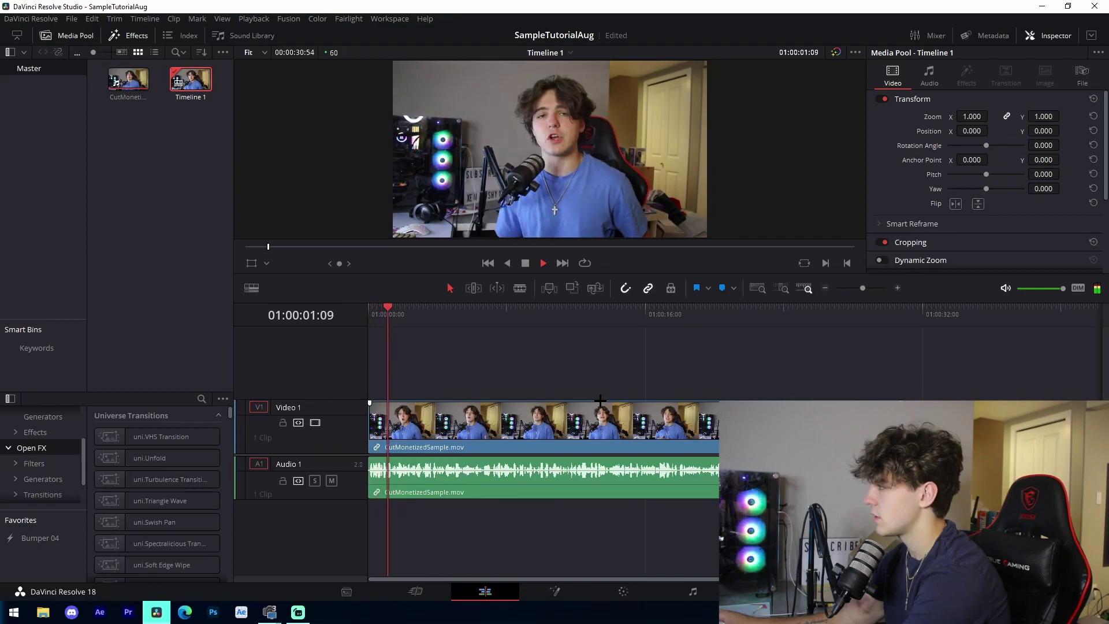
pyautogui.click(898, 286)
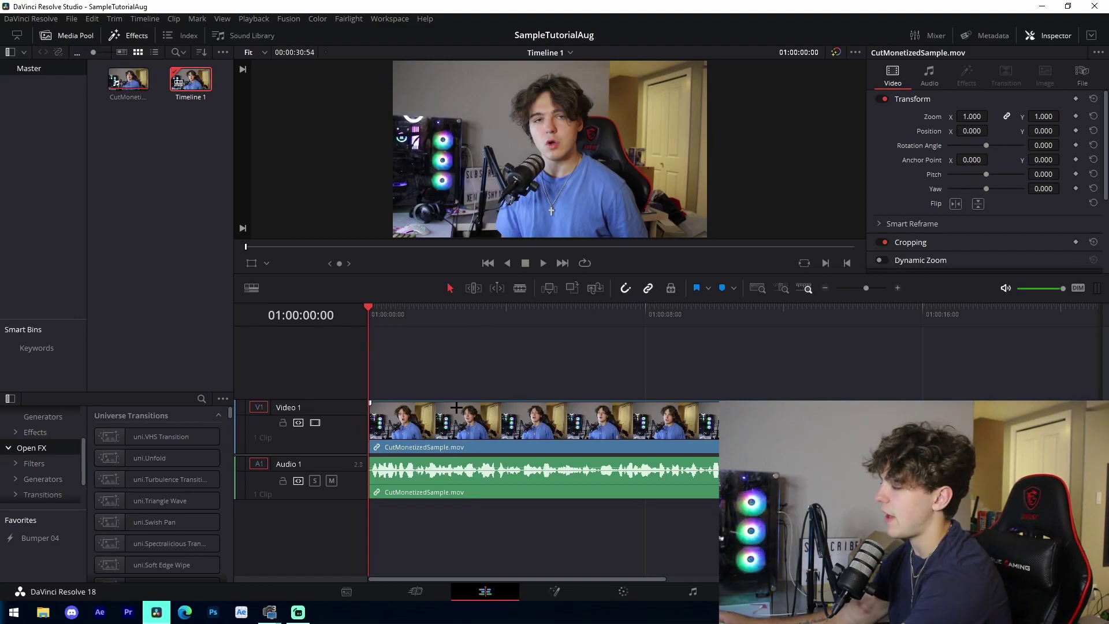
# Step: Split the timeline clip with the Blade tool at about 4.4 and 5 seconds, isolating a short middle segment
pyautogui.press('b')
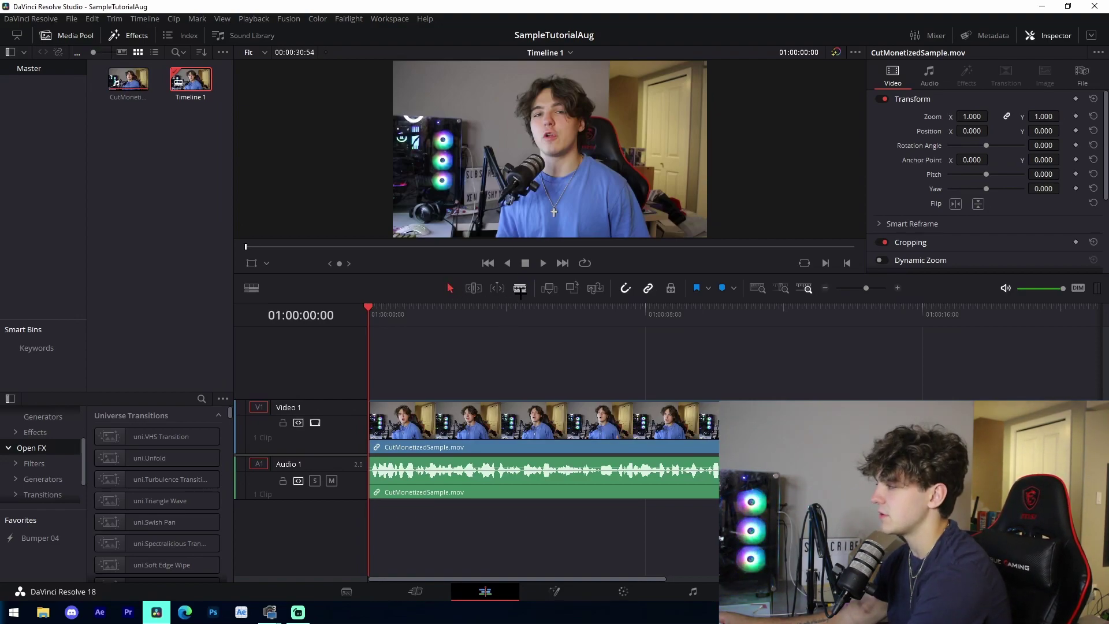
pyautogui.click(520, 288)
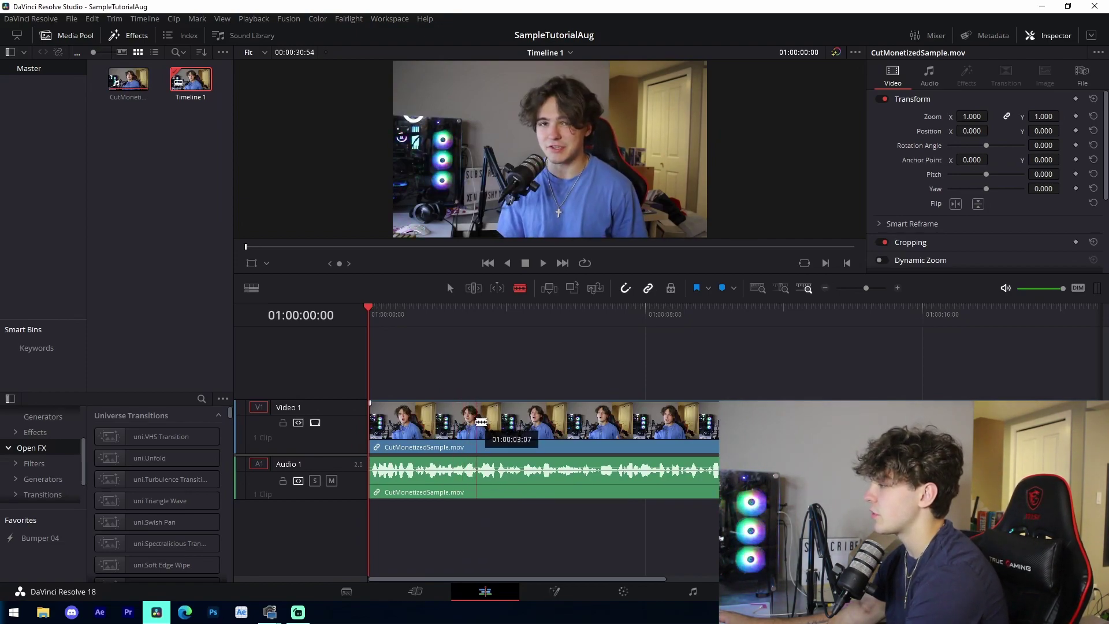
pyautogui.click(897, 288)
pyautogui.click(897, 288)
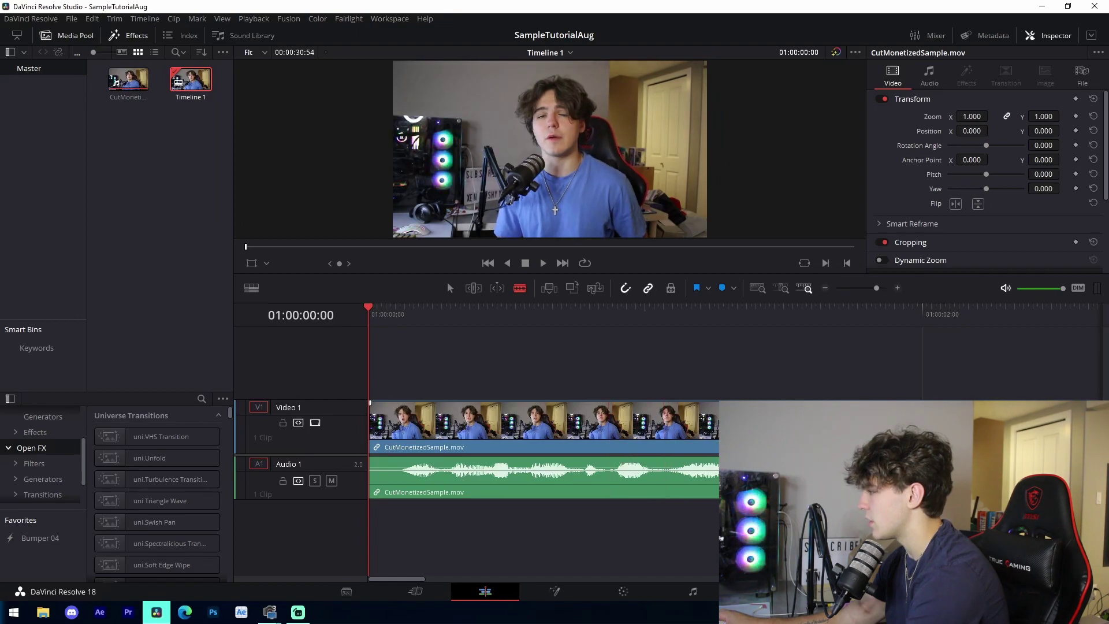
pyautogui.click(825, 288)
pyautogui.click(825, 287)
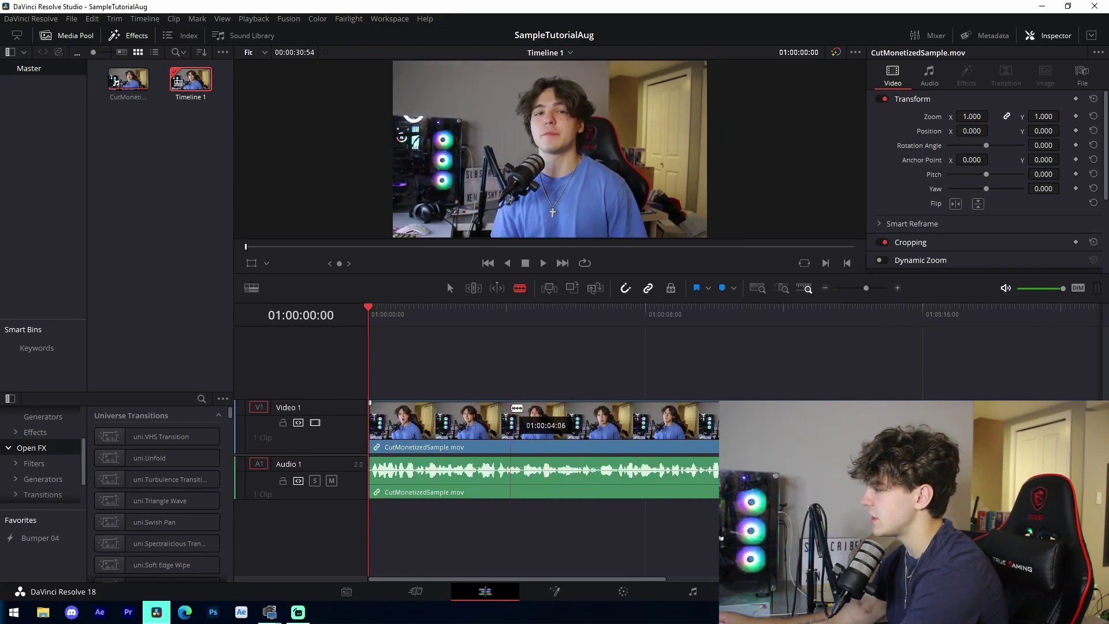
pyautogui.click(520, 421)
pyautogui.click(541, 421)
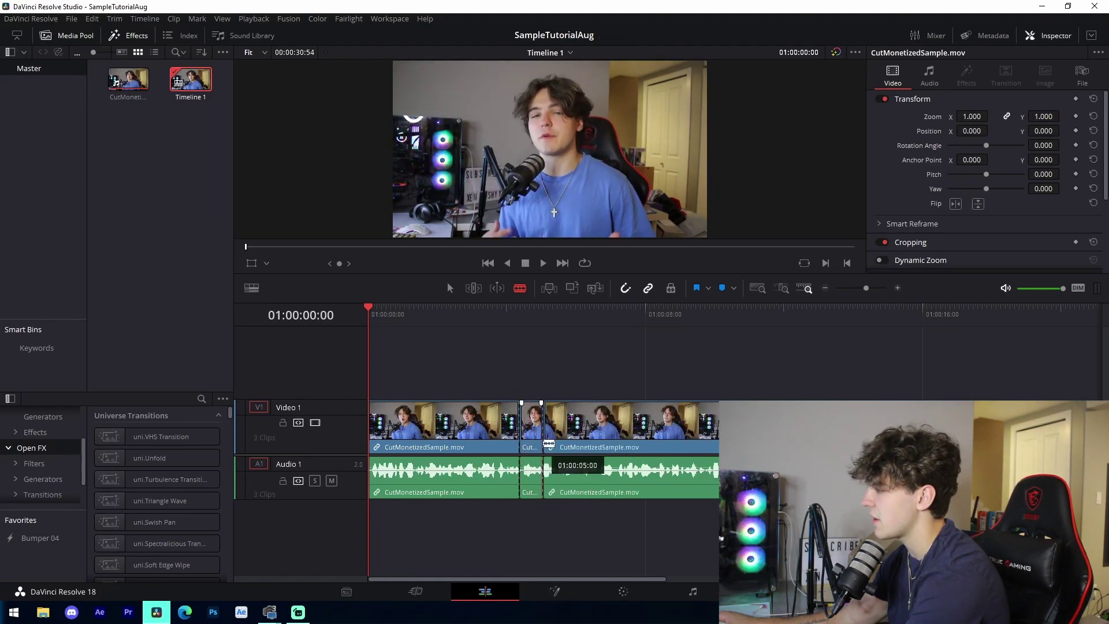
# Step: Delete the short middle segment leaving a gap in the timeline, and undo that deletion
pyautogui.press('a')
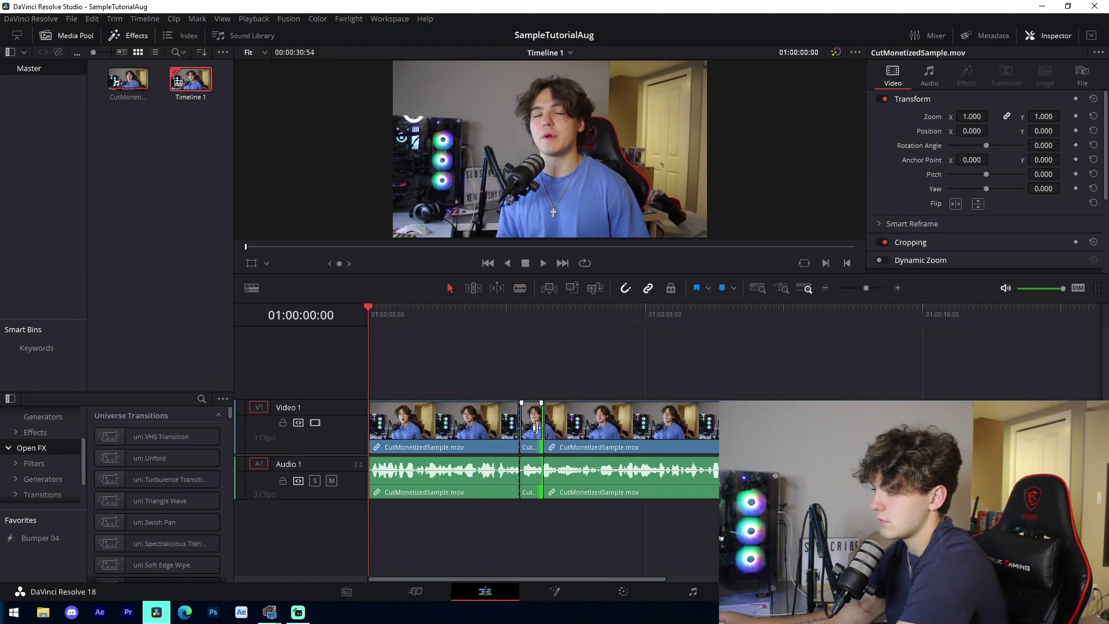
pyautogui.click(532, 427)
pyautogui.press('BackSpace')
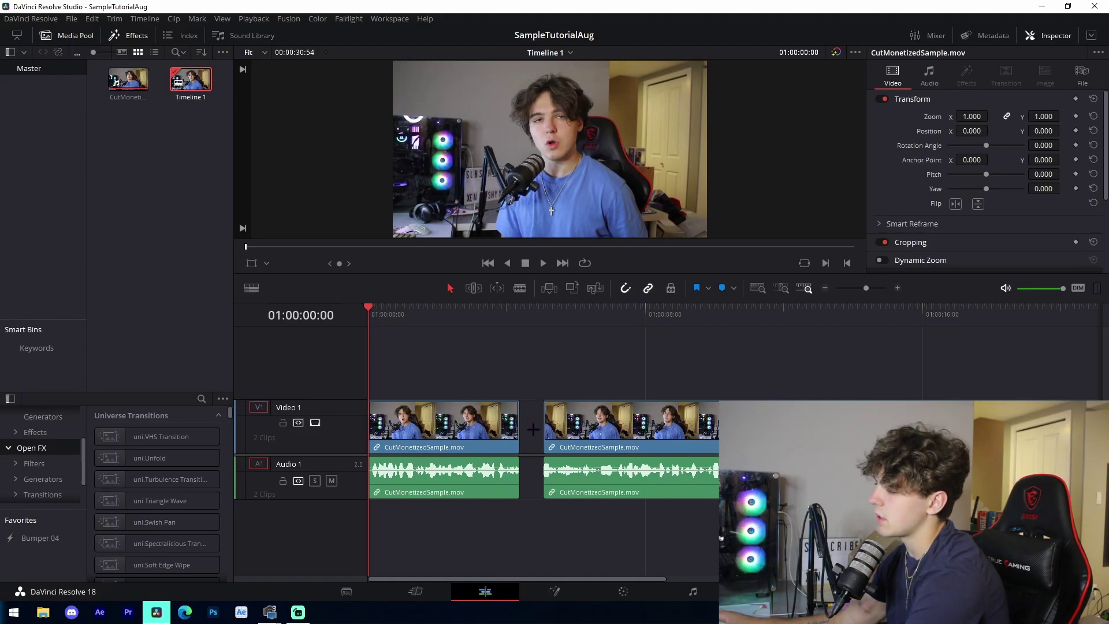
pyautogui.hotkey('ctrl', 'z')
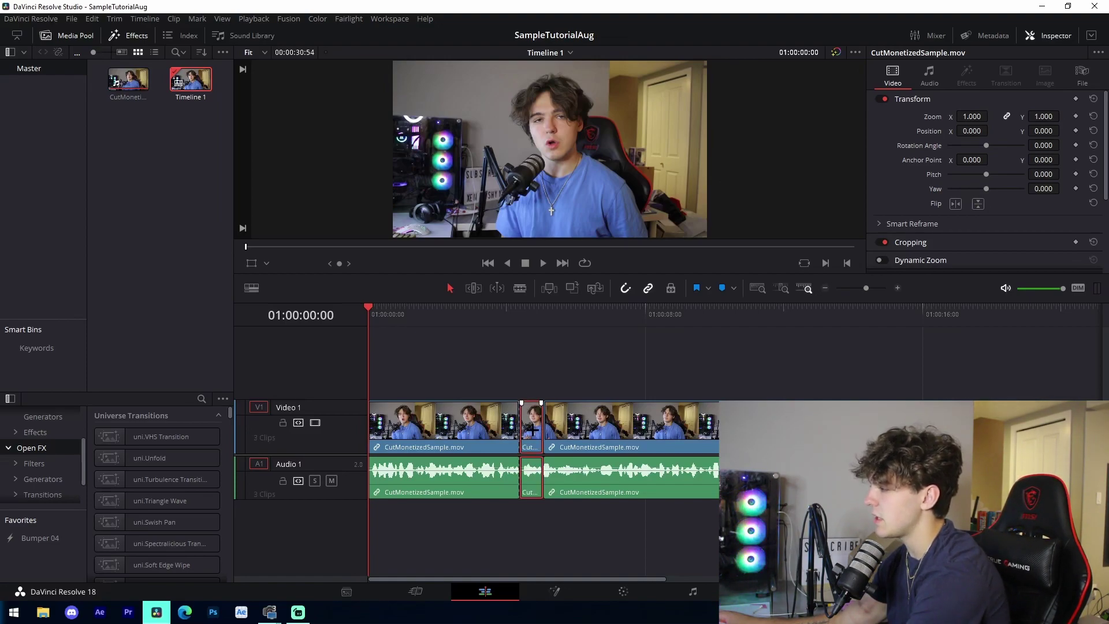
# Step: Ripple delete the short middle segment so that the following footage closes the gap
pyautogui.press('Delete')
pyautogui.hotkey('ctrl', 'z')
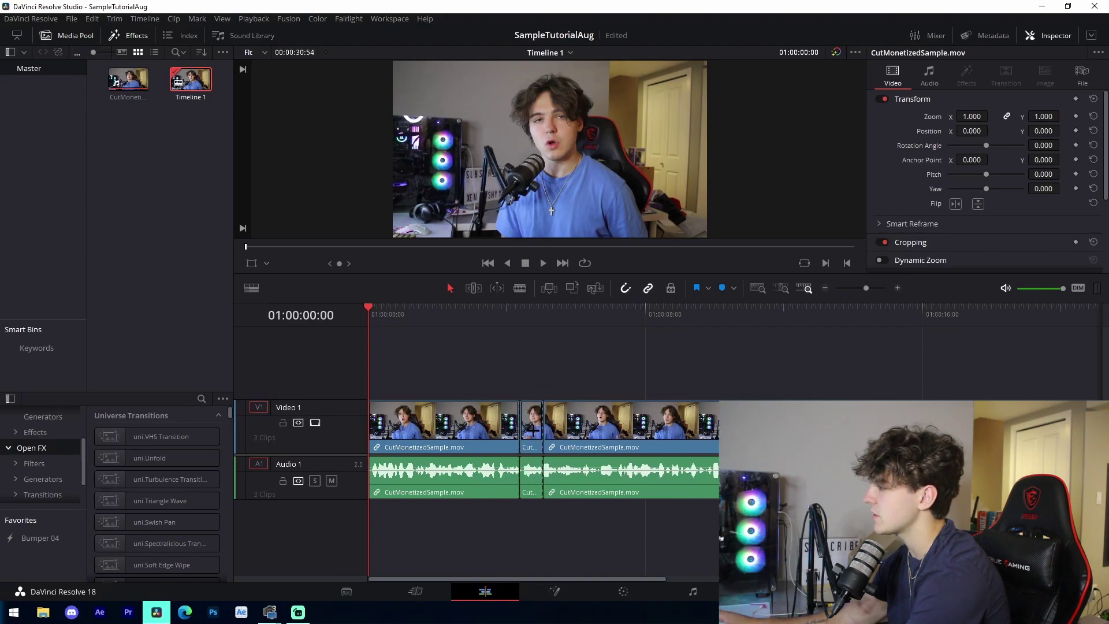
pyautogui.press('BackSpace')
pyautogui.click(530, 434)
pyautogui.press('Delete')
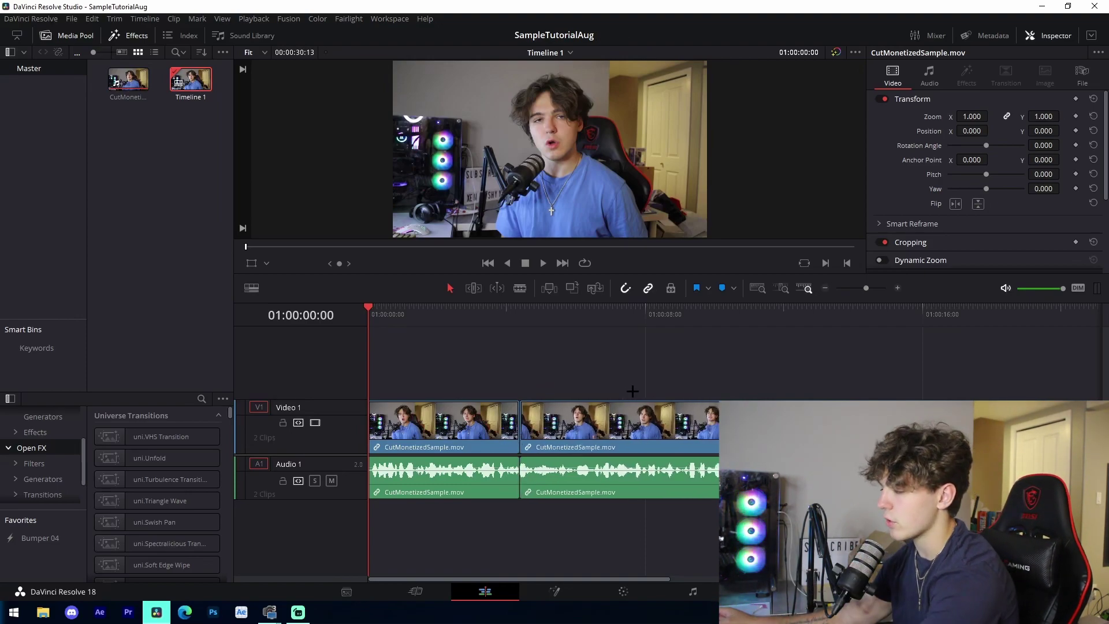
# Step: Undo the segment deletion and both blade cuts to restore the single uncut clip
pyautogui.hotkey('ctrl', 'z')
pyautogui.hotkey('ctrl', 'z')
pyautogui.hotkey('ctrl', 'z')
pyautogui.hotkey('ctrl', 'z')
pyautogui.hotkey('ctrl', 'z')
pyautogui.hotkey('ctrl', 'shift', 'z')
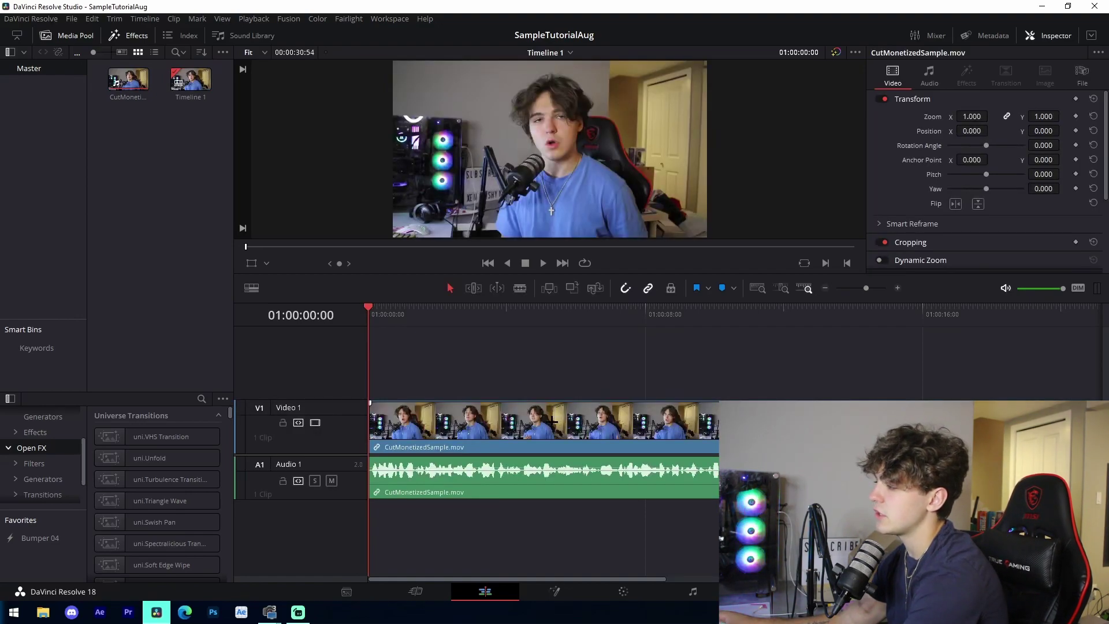
# Step: Split the clip at about 01:00:03:10 and 01:00:07:10 with the Blade tool, and return to the Selection tool
pyautogui.click(825, 287)
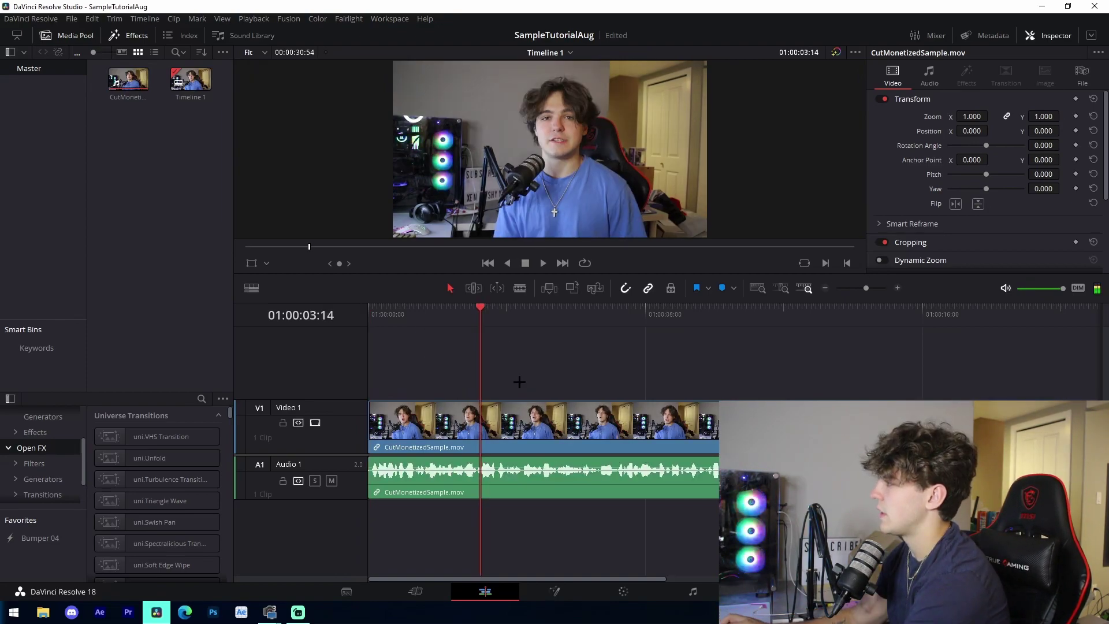
pyautogui.press('Left')
pyautogui.press('Left')
pyautogui.press('Left')
pyautogui.press('Left')
pyautogui.press('b')
pyautogui.click(478, 436)
pyautogui.press('space')
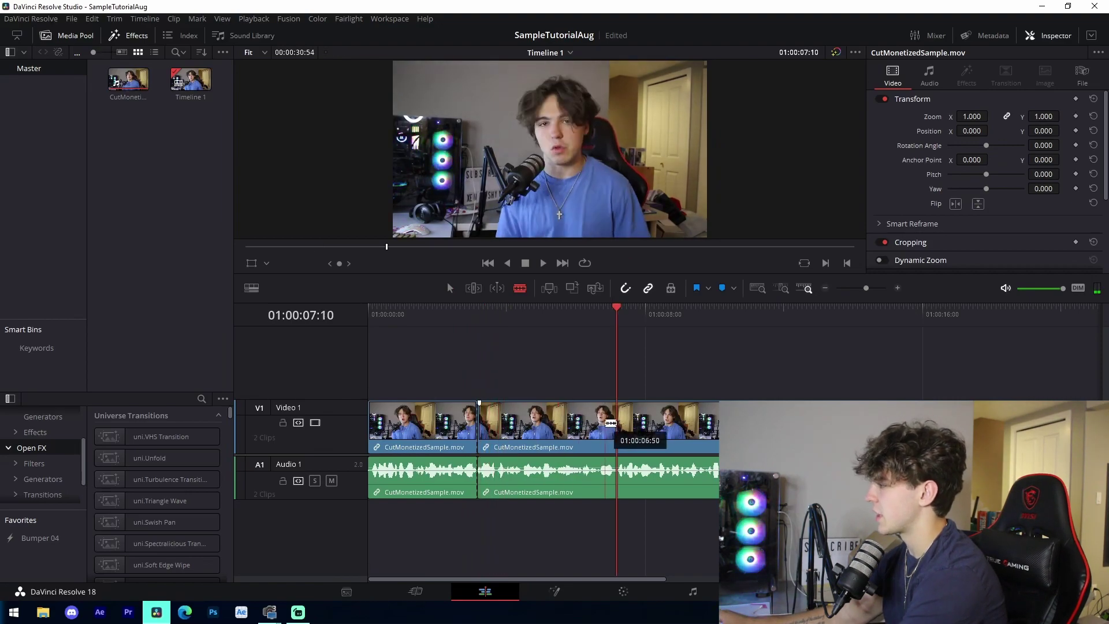
pyautogui.click(613, 425)
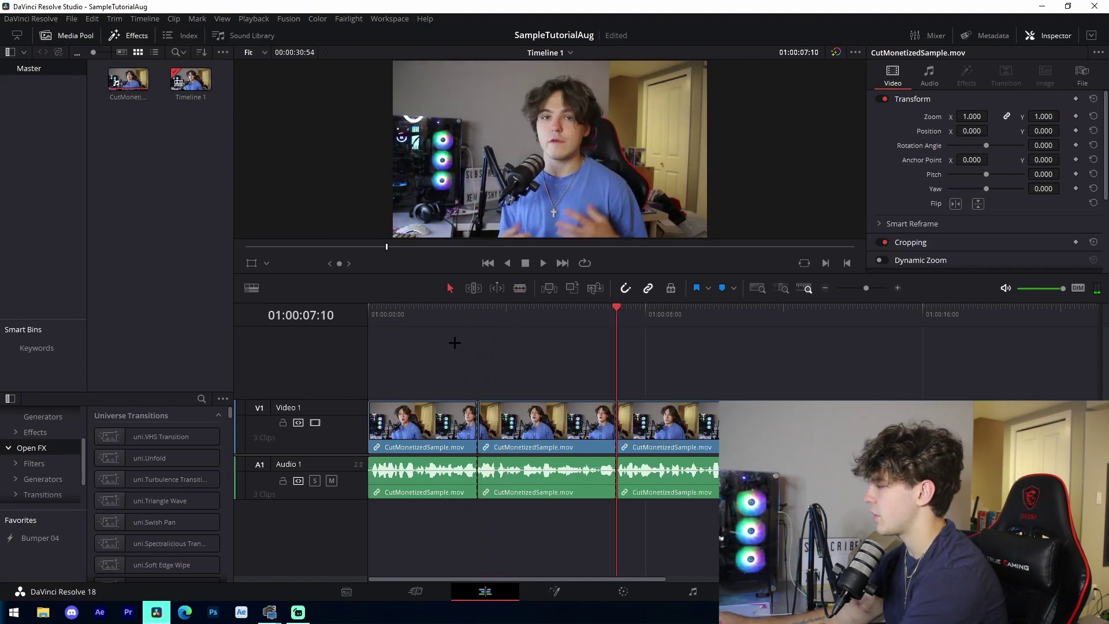
pyautogui.press('a')
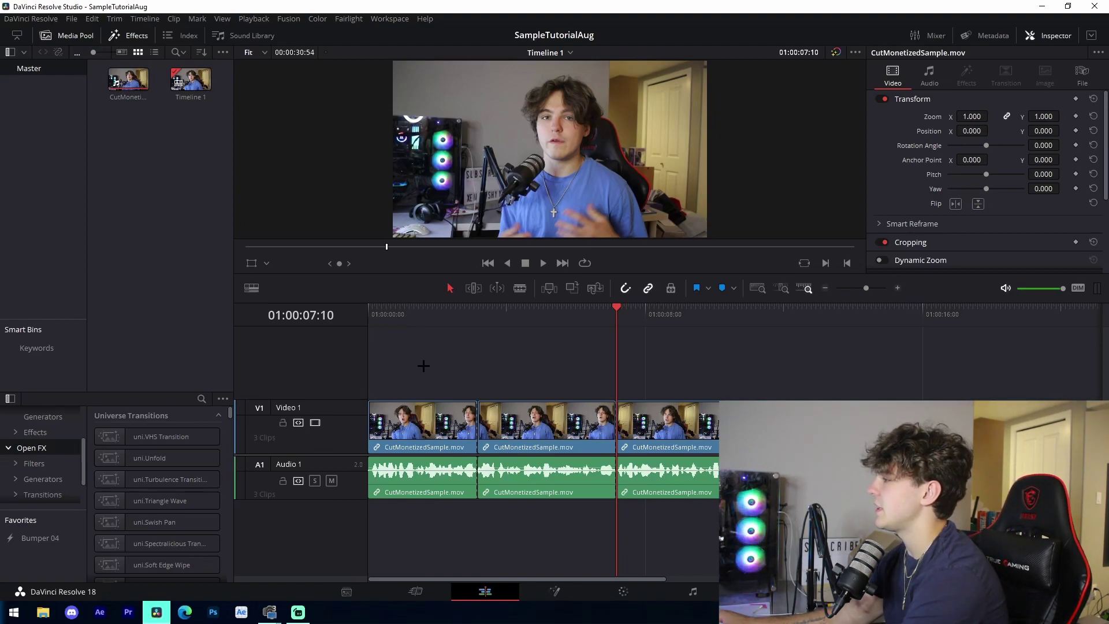
# Step: Play back the timeline from its start to review the first segment
pyautogui.press('Home')
pyautogui.press('space')
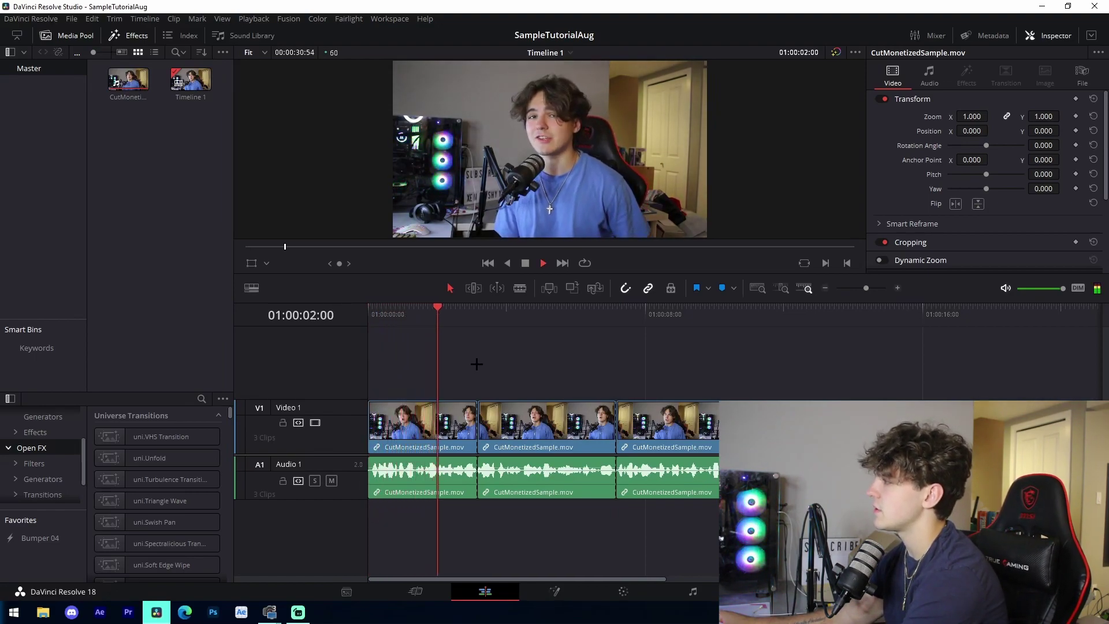
pyautogui.press('space')
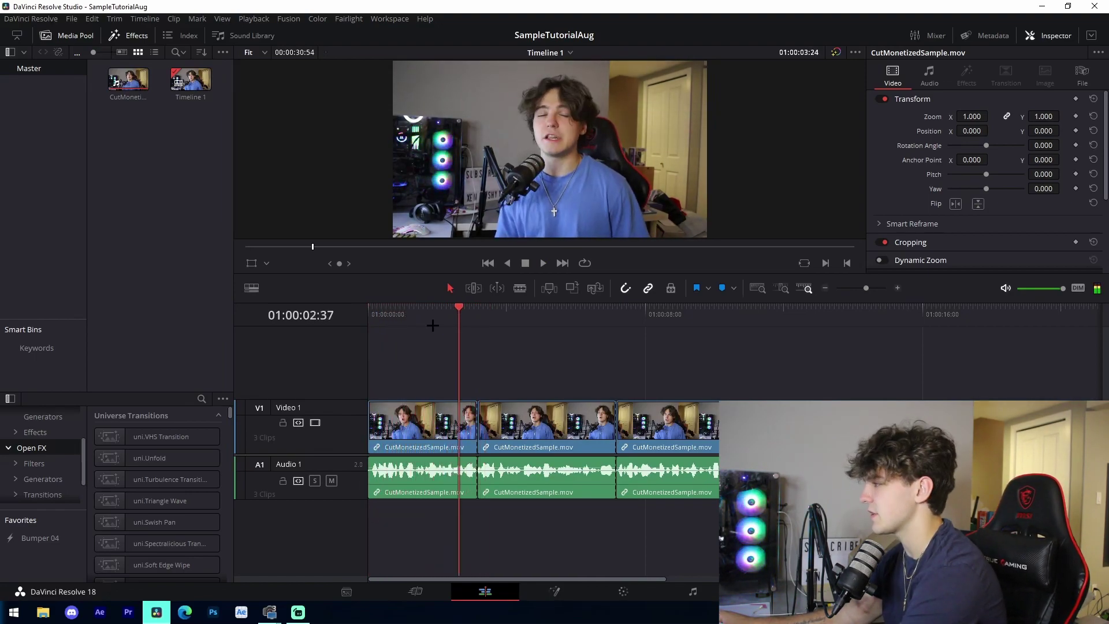
# Step: Add a marker at the very start of the timeline, at 01:00:00:00
pyautogui.press('Home')
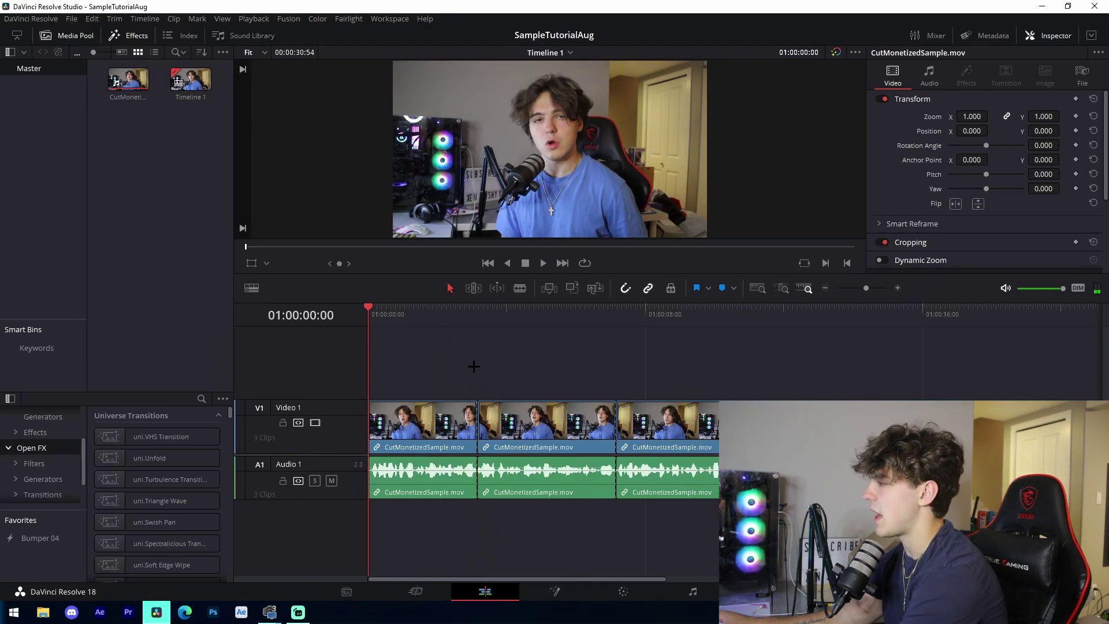
pyautogui.press('m')
pyautogui.press('space')
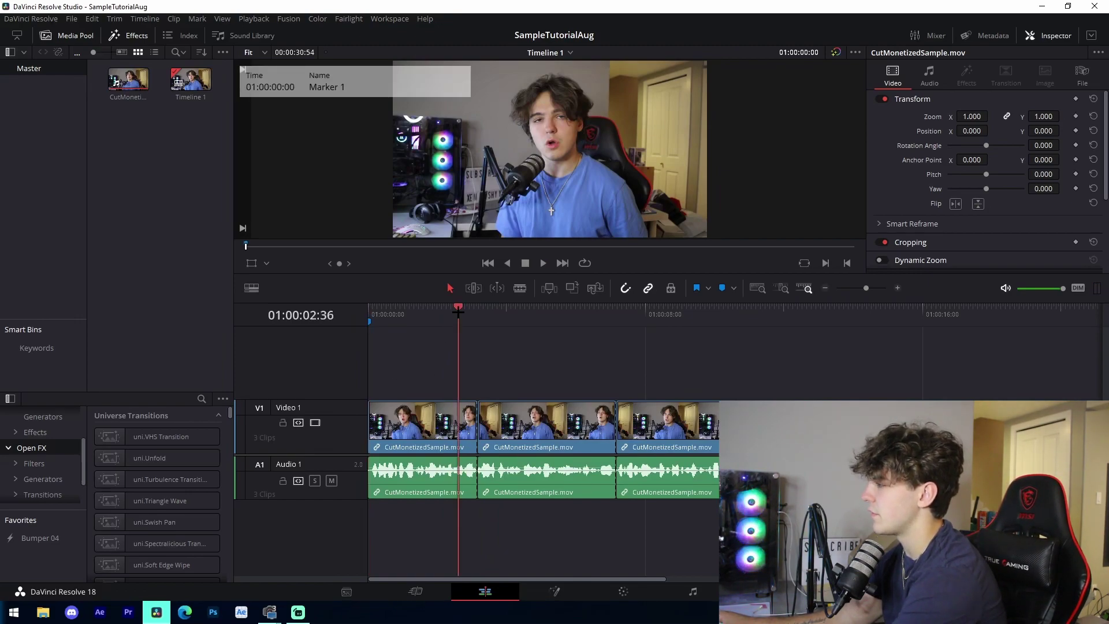
# Step: Add markers at the two cut points, 01:00:03:10 and 01:00:07:10
pyautogui.press('m')
pyautogui.moveTo(420, 318); pyautogui.dragTo(482, 317)
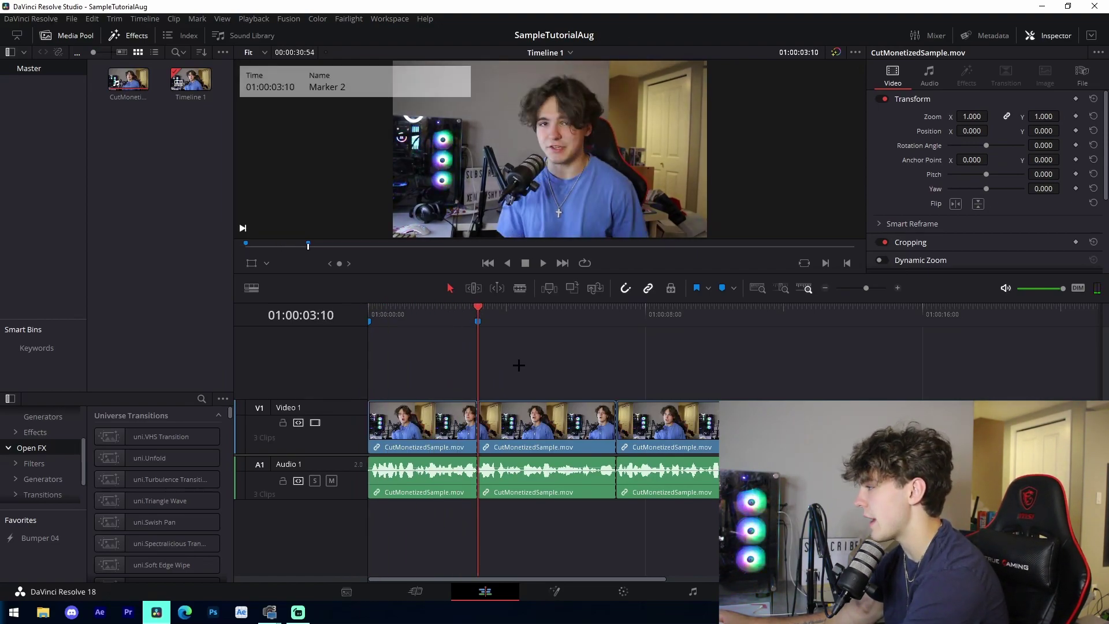
pyautogui.hotkey('shift', 'Down')
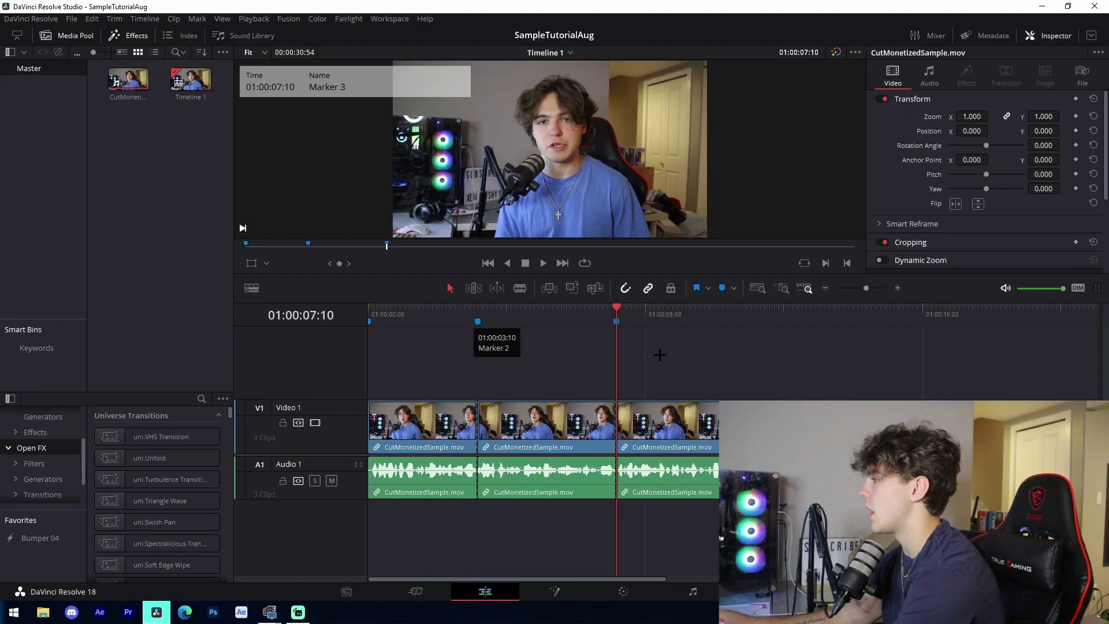
# Step: Add a marker at 01:00:09:45, split the clip there, and delete everything after the cut
pyautogui.press('space')
pyautogui.press('space')
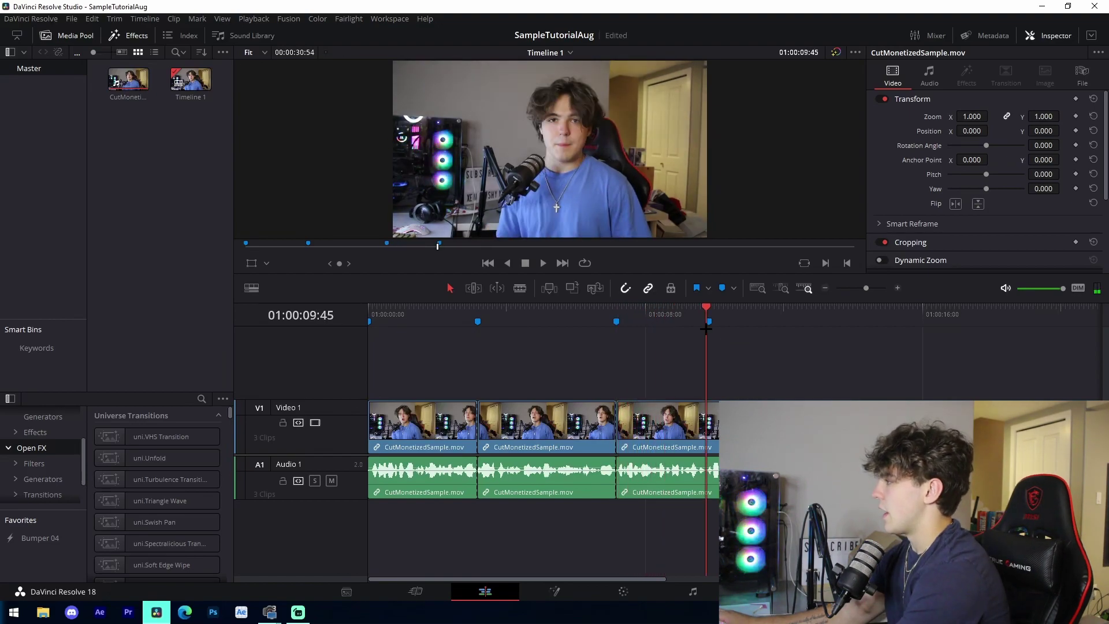
pyautogui.press('m')
pyautogui.hotkey('ctrl', 'b')
pyautogui.click(751, 433)
pyautogui.press('Delete')
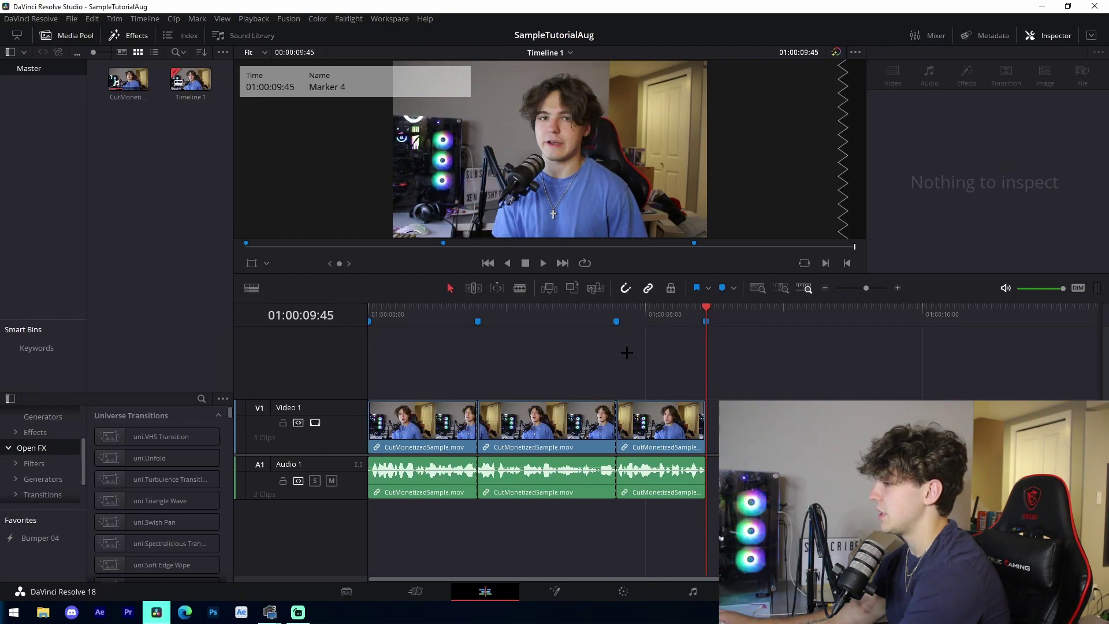
pyautogui.moveTo(813, 367); pyautogui.dragTo(322, 411)
pyautogui.click(797, 407)
pyautogui.moveTo(797, 407); pyautogui.dragTo(270, 426)
pyautogui.click(798, 408)
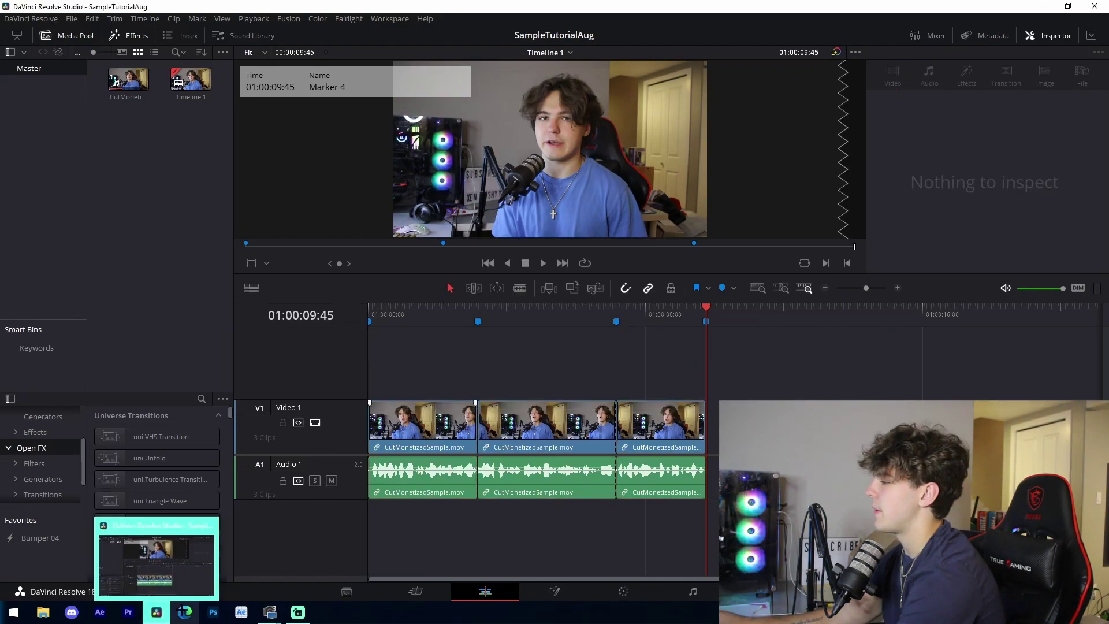
# Step: Switch to the Edge browser and open the Pexels website
pyautogui.click(173, 539)
pyautogui.click(147, 25)
pyautogui.write('pexel;')
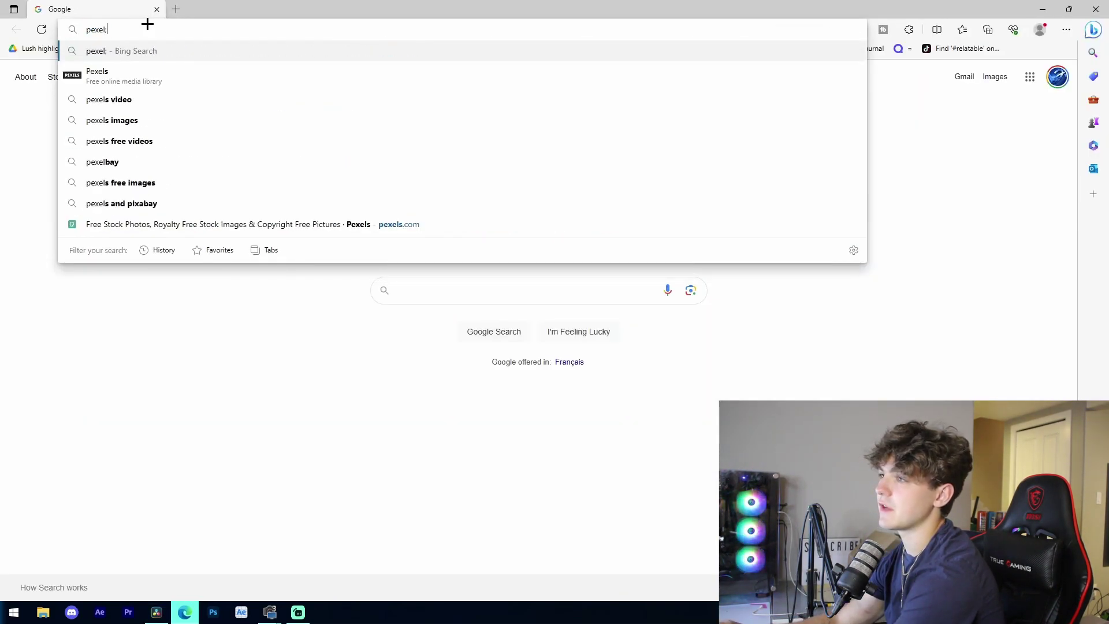
pyautogui.press('BackSpace')
pyautogui.write('s')
pyautogui.press('Return')
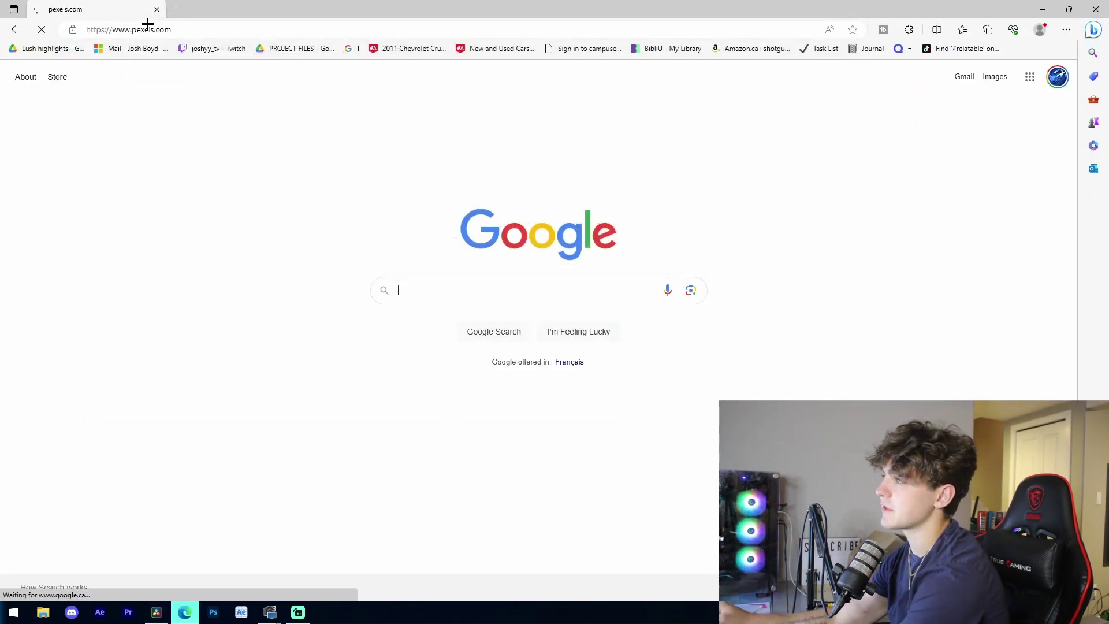
# Step: Search Pexels for "office working" with the results limited to videos
pyautogui.click(536, 234)
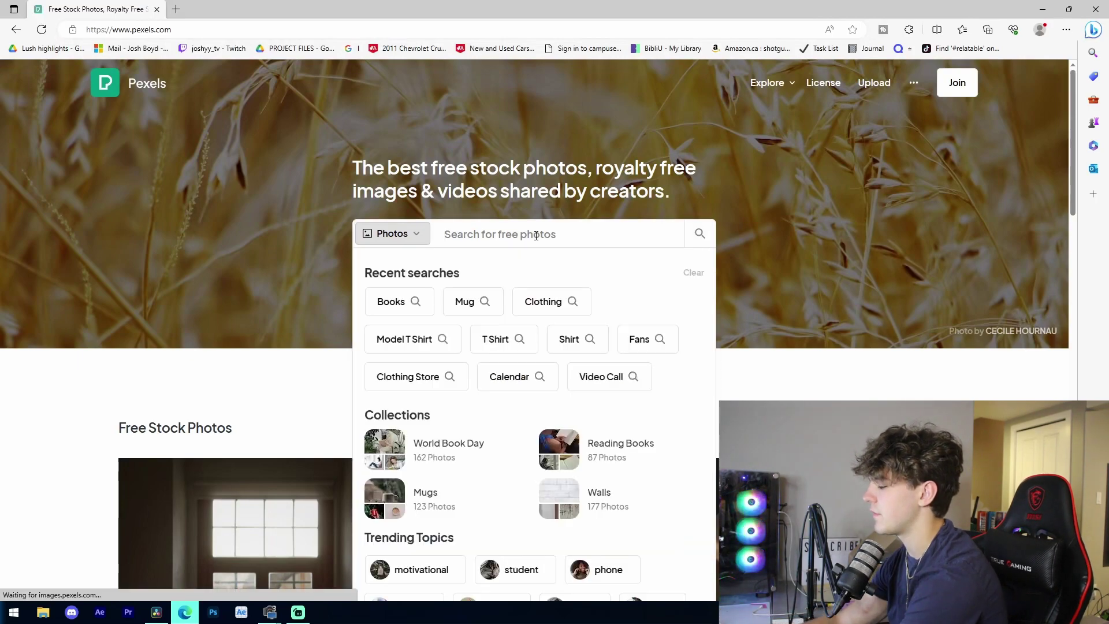
pyautogui.click(536, 234)
pyautogui.write('o')
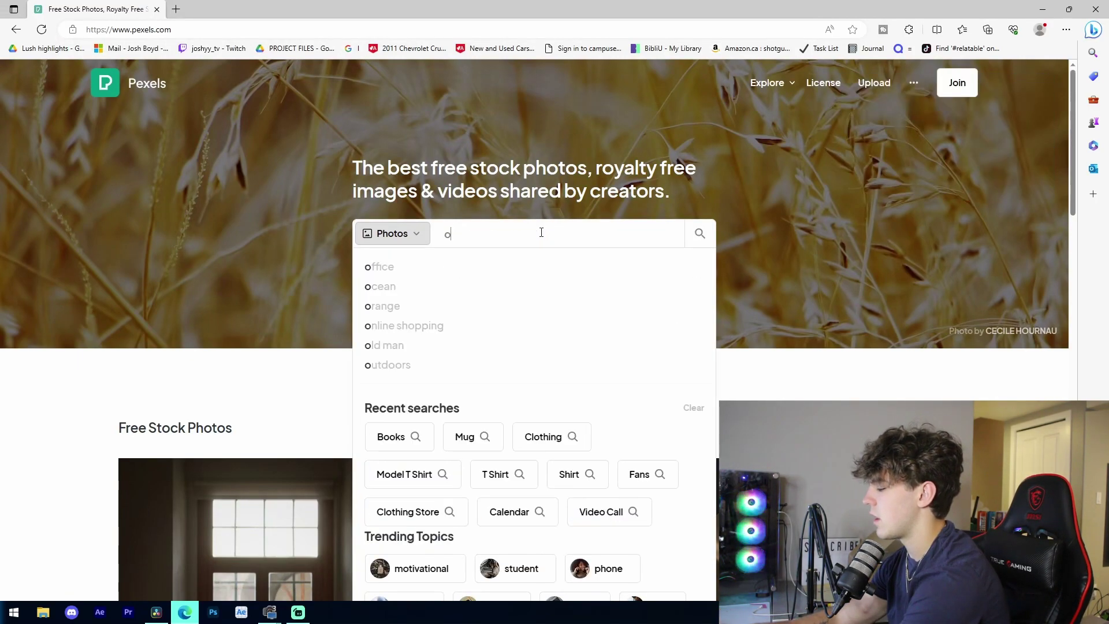
pyautogui.write('ffice working')
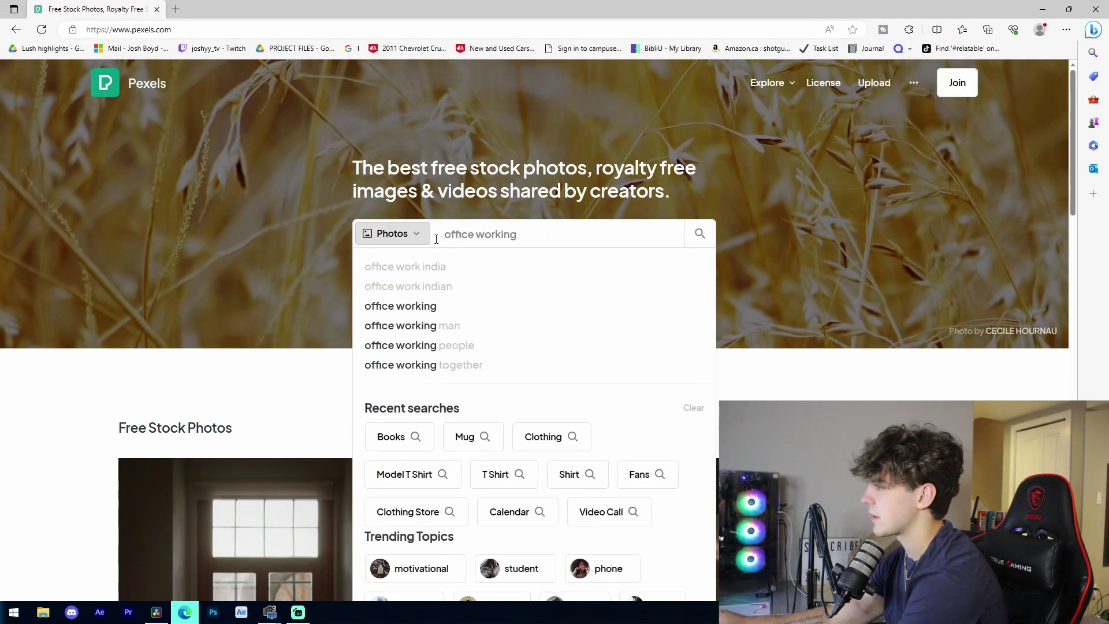
pyautogui.click(393, 234)
pyautogui.click(407, 287)
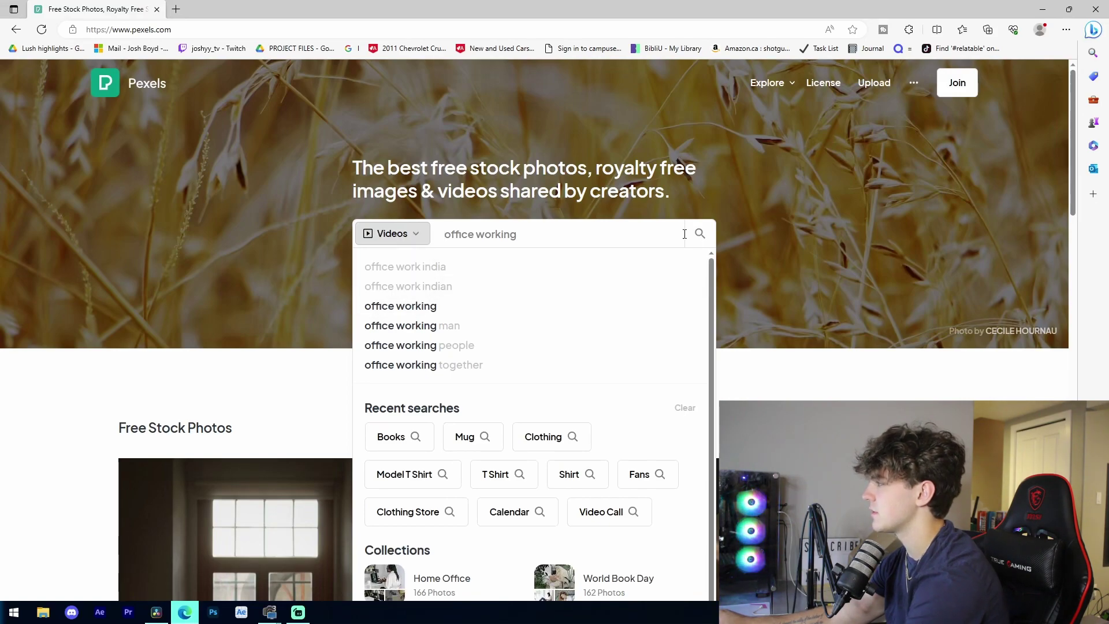
pyautogui.click(644, 241)
# Step: Download the video of a woman presenting charts in an office meeting, and dismiss the donation pop-up
pyautogui.scroll(-4, 234, 343)
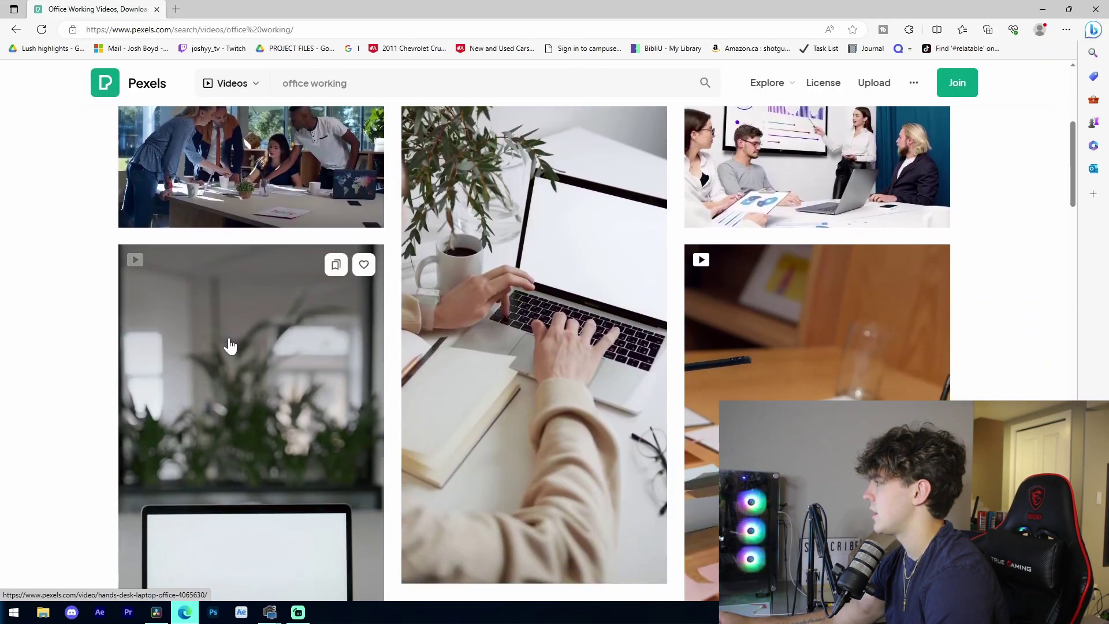
pyautogui.click(927, 205)
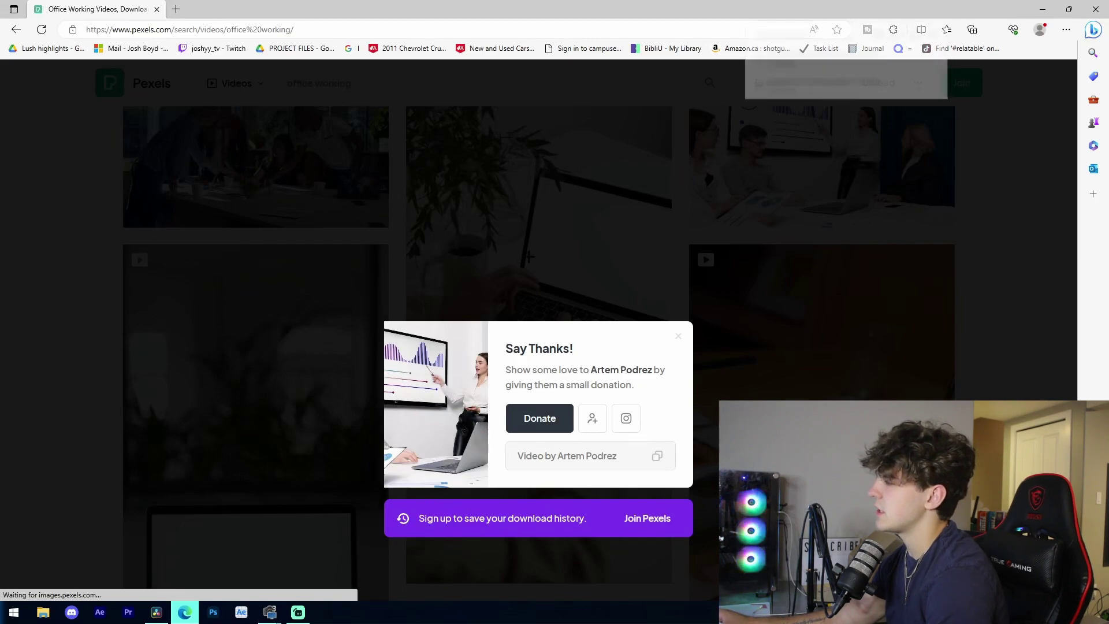
pyautogui.click(906, 92)
pyautogui.press('Return')
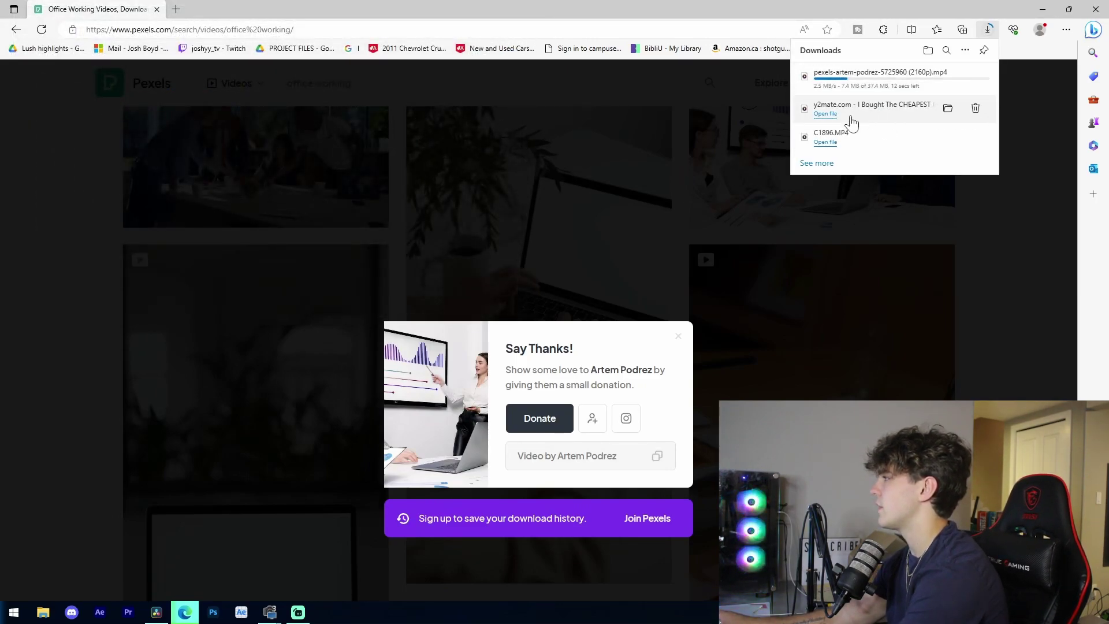
pyautogui.click(399, 214)
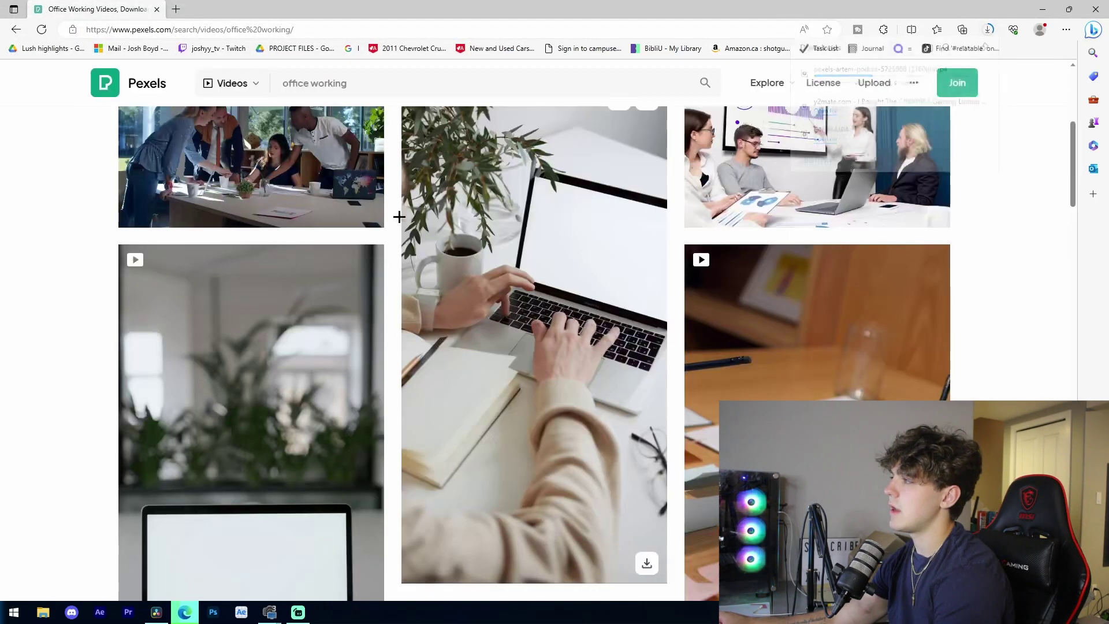
pyautogui.scroll(6, 393, 218)
pyautogui.moveTo(389, 90); pyautogui.dragTo(222, 80)
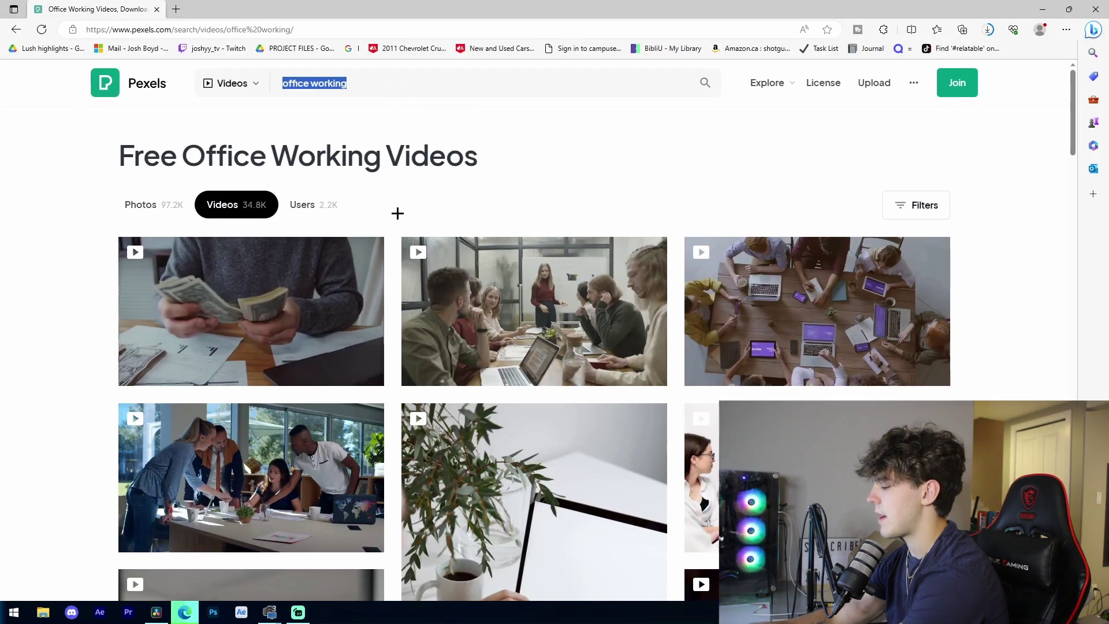
pyautogui.write('stress')
pyautogui.press('Return')
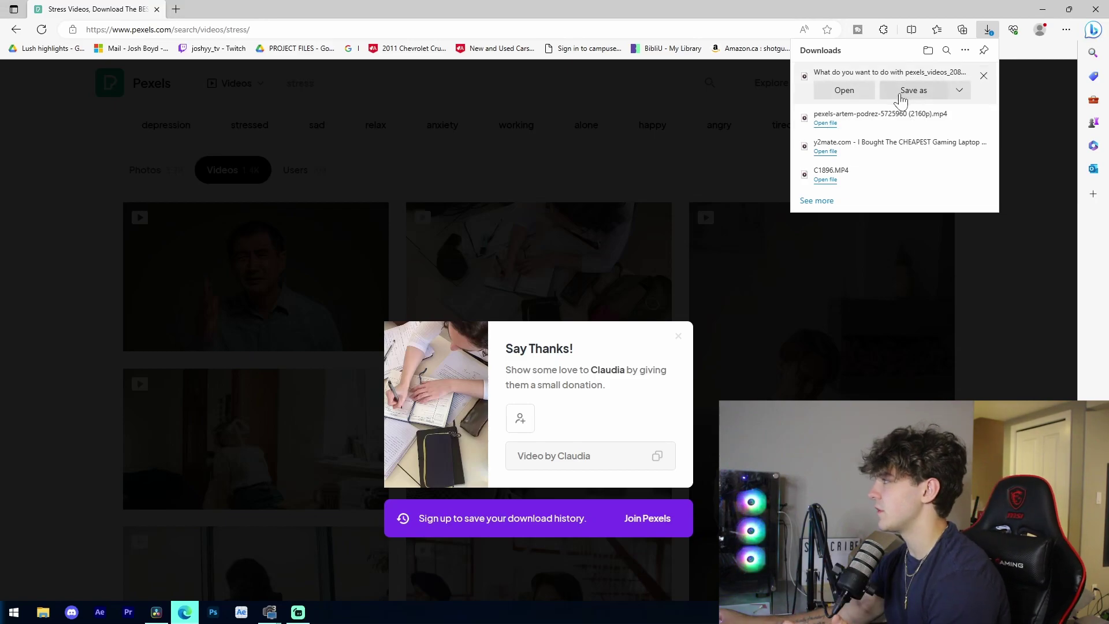
pyautogui.click(902, 92)
pyautogui.press('Return')
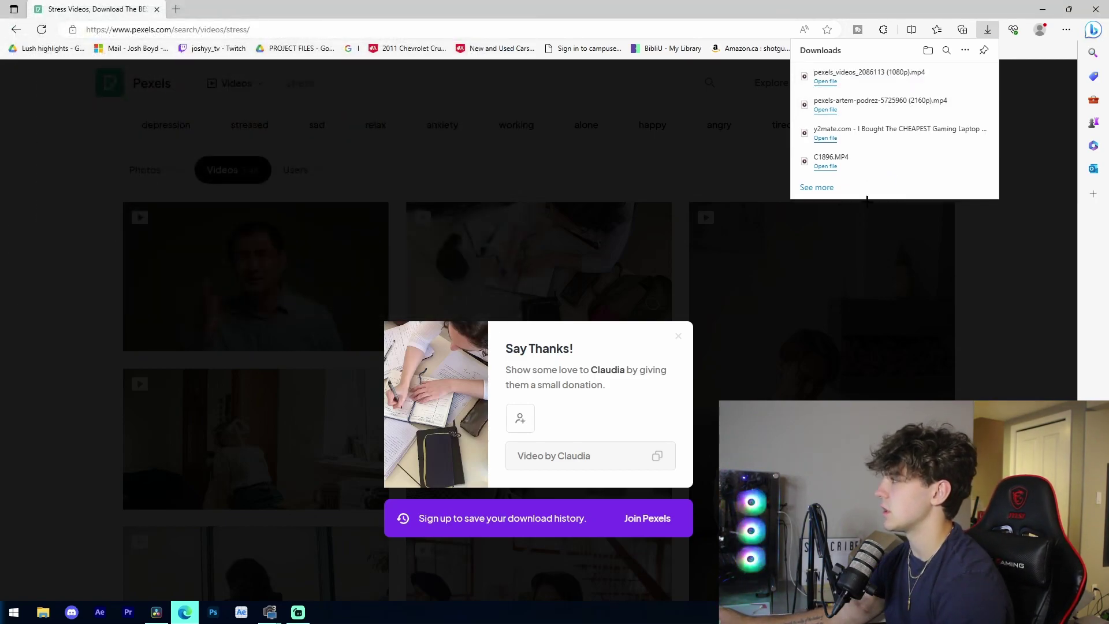
# Step: Import the two downloaded Pexels videos from the TiktoksAug2 folder into the DaVinci Resolve media pool
pyautogui.click(951, 104)
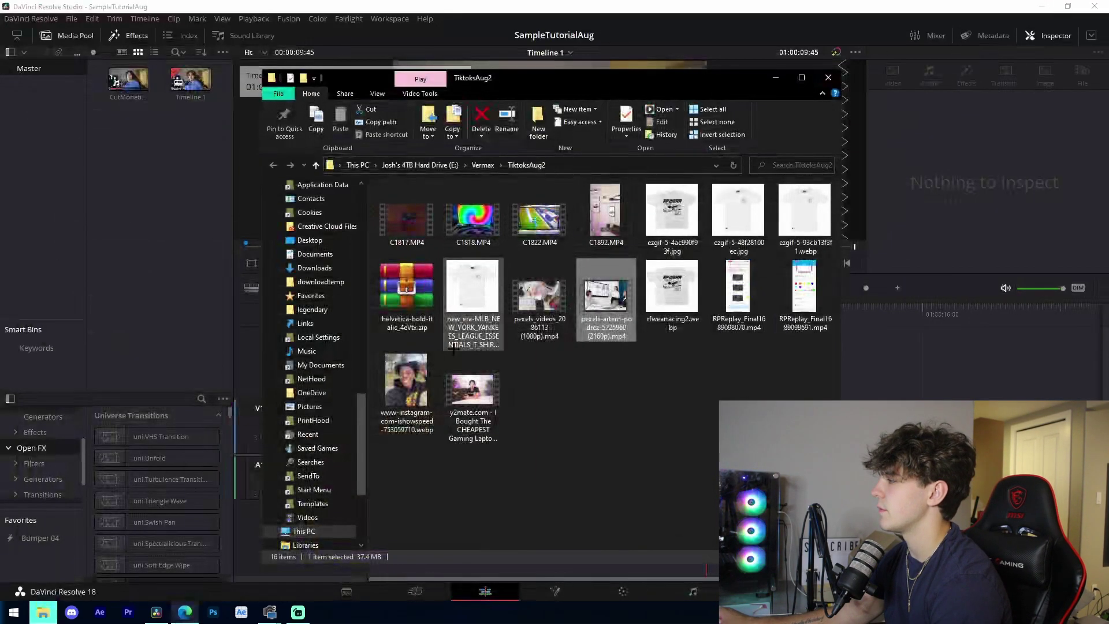
pyautogui.moveTo(630, 315); pyautogui.dragTo(168, 254)
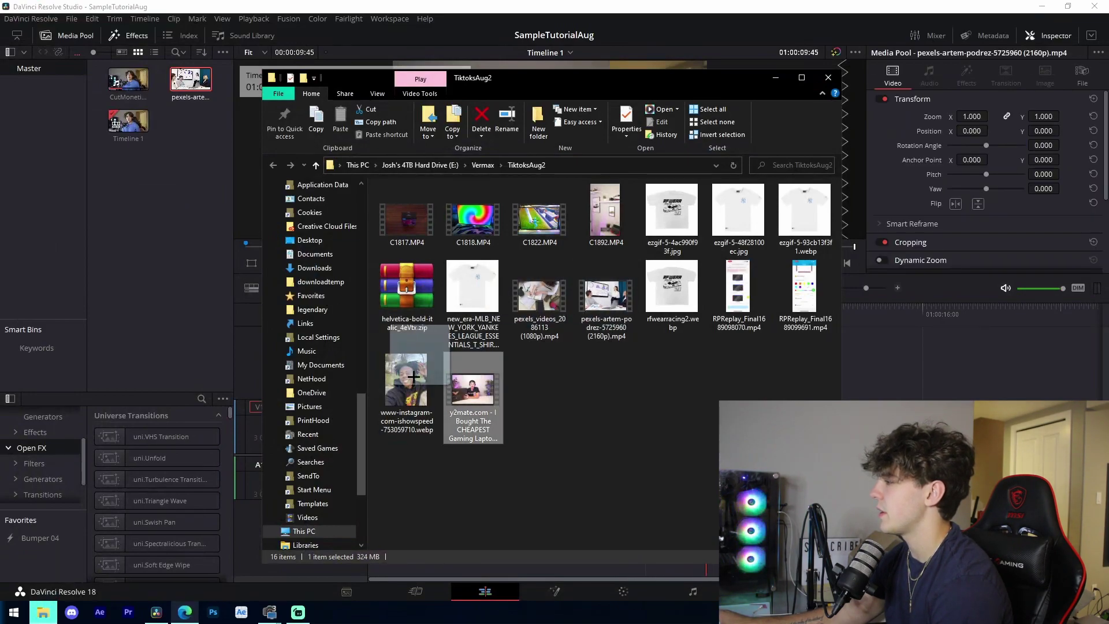
pyautogui.moveTo(381, 365); pyautogui.dragTo(138, 191)
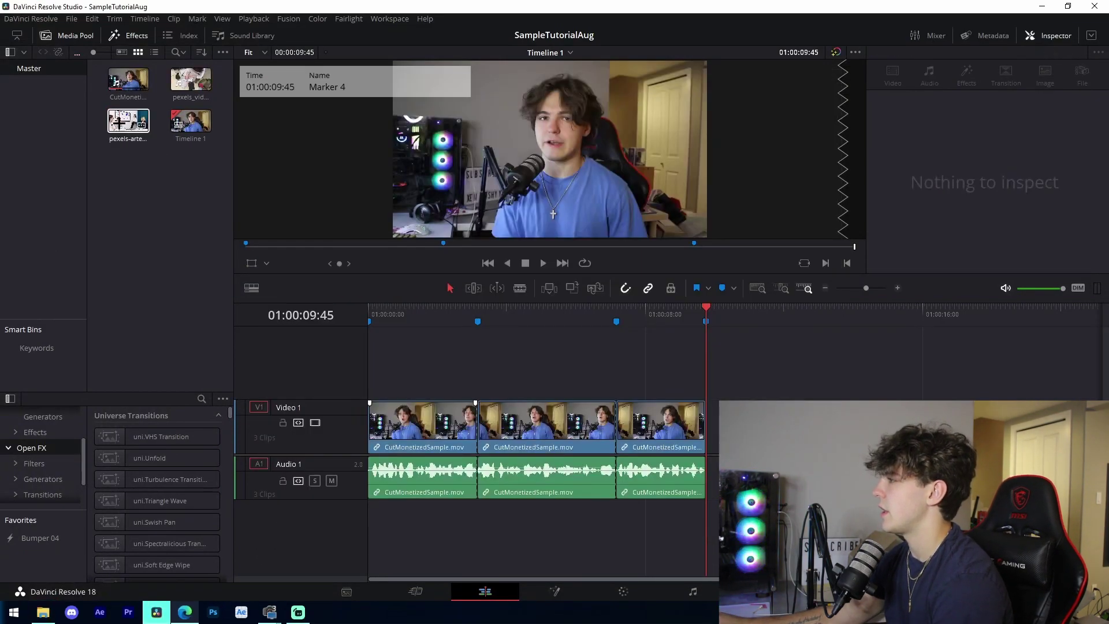
# Step: Place the office meeting clip on Video 2 at the timeline start, cut it at the 01:00:03:10 marker, and delete the remainder
pyautogui.moveTo(128, 121); pyautogui.dragTo(375, 364)
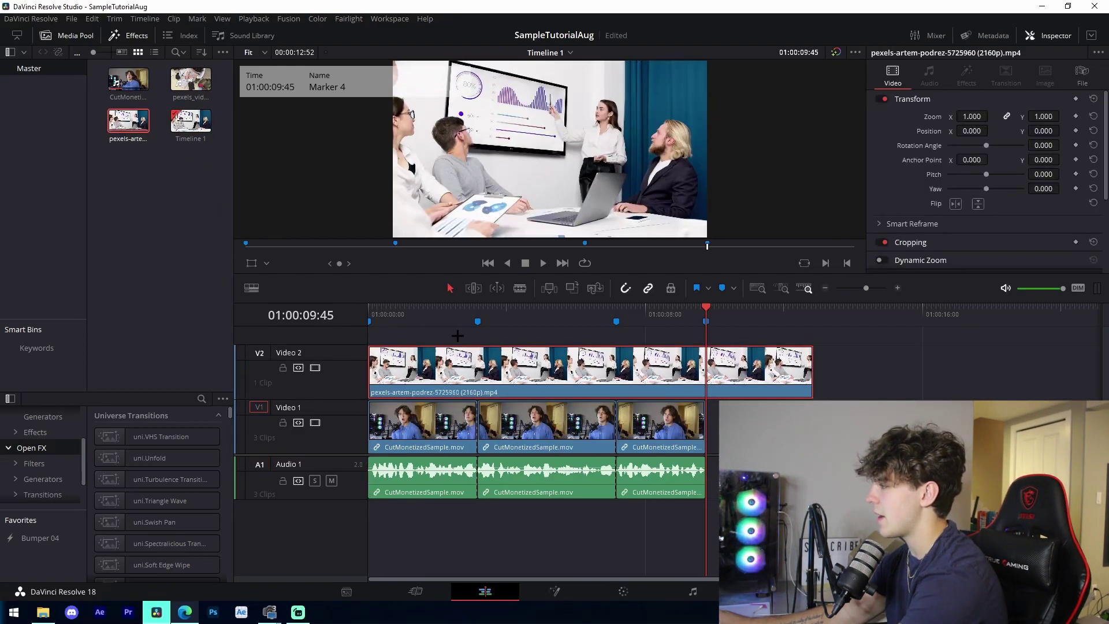
pyautogui.press('b')
pyautogui.click(478, 364)
pyautogui.press('a')
pyautogui.click(502, 368)
pyautogui.press('Delete')
# Step: Add the pexels_videos_2086113 clip to Video 2 past the end of the talking-head footage, unlink its audio, and delete that audio
pyautogui.moveTo(190, 79)
pyautogui.mouseDown()
pyautogui.moveTo(600, 361)
pyautogui.moveTo(829, 384)
pyautogui.mouseUp()
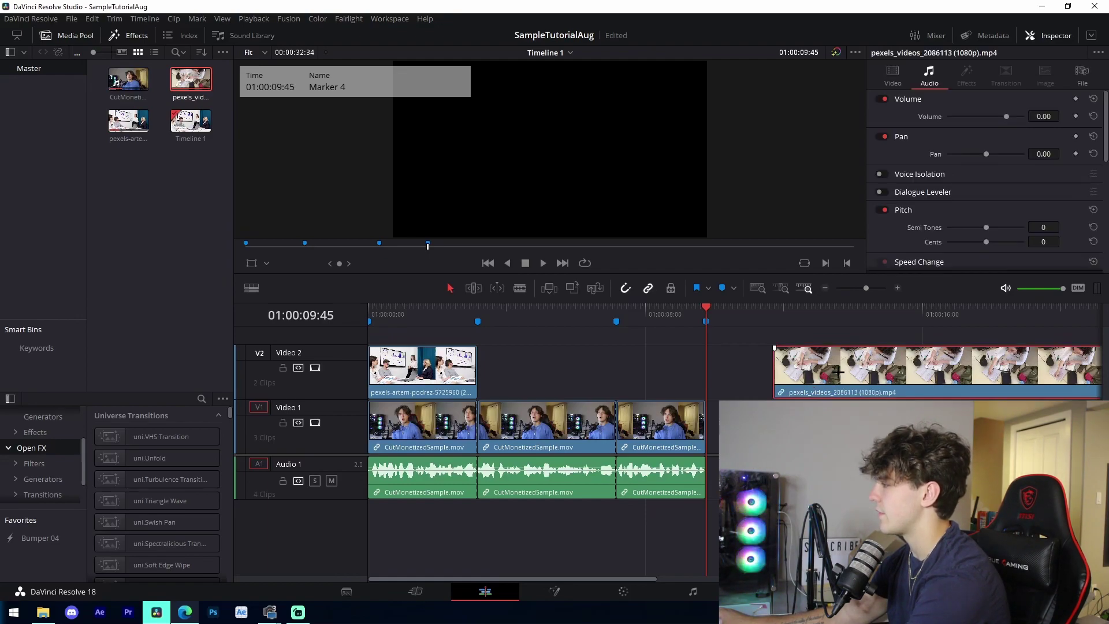
pyautogui.rightClick(841, 361)
pyautogui.click(875, 397)
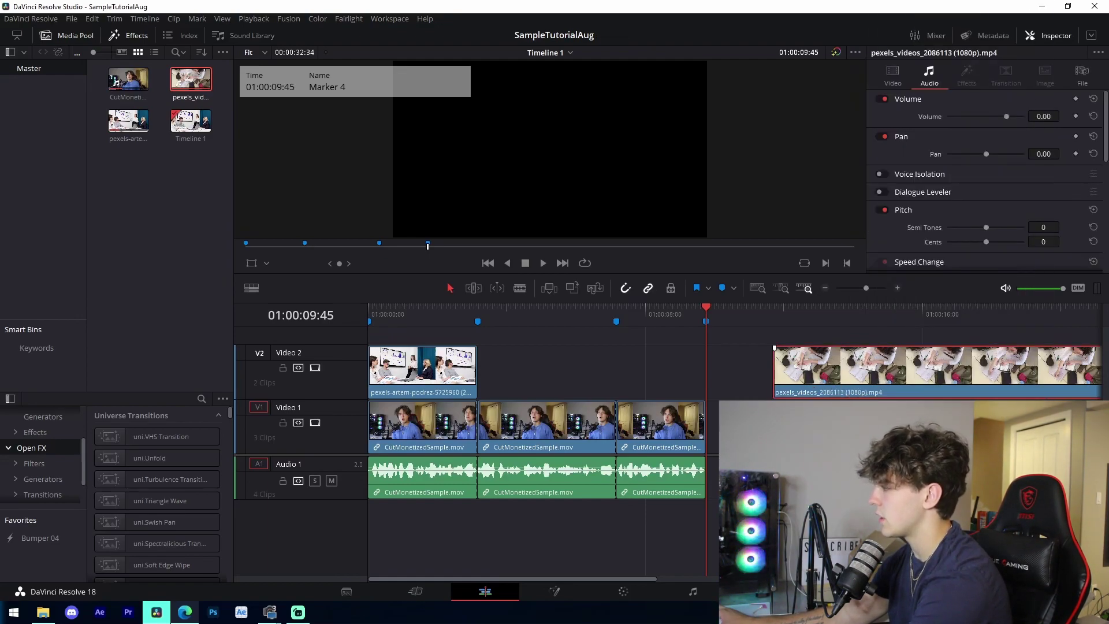
pyautogui.click(837, 477)
pyautogui.press('Delete')
# Step: Move the student writing clip to start at 01:00:07:10, cut it at 01:00:09:45, and delete the remainder
pyautogui.moveTo(856, 382); pyautogui.dragTo(699, 379)
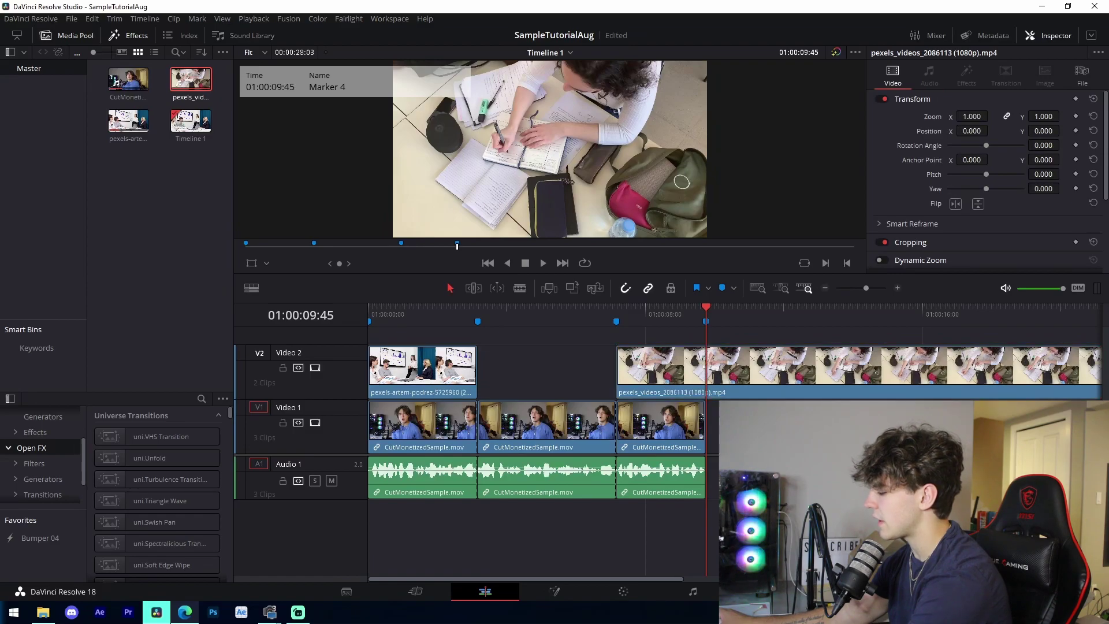
pyautogui.press('b')
pyautogui.click(707, 375)
pyautogui.press('a')
pyautogui.click(756, 372)
pyautogui.press('Delete')
# Step: Play back the timeline from its start to review the stock footage over the talking head
pyautogui.moveTo(413, 311); pyautogui.dragTo(368, 313)
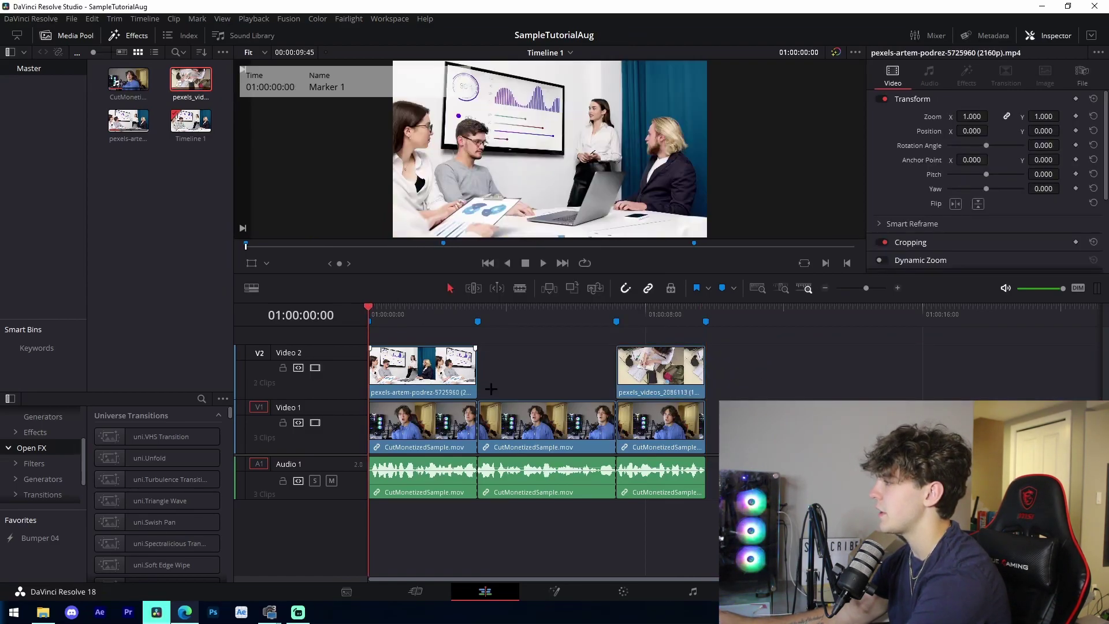
pyautogui.click(616, 374)
pyautogui.press('space')
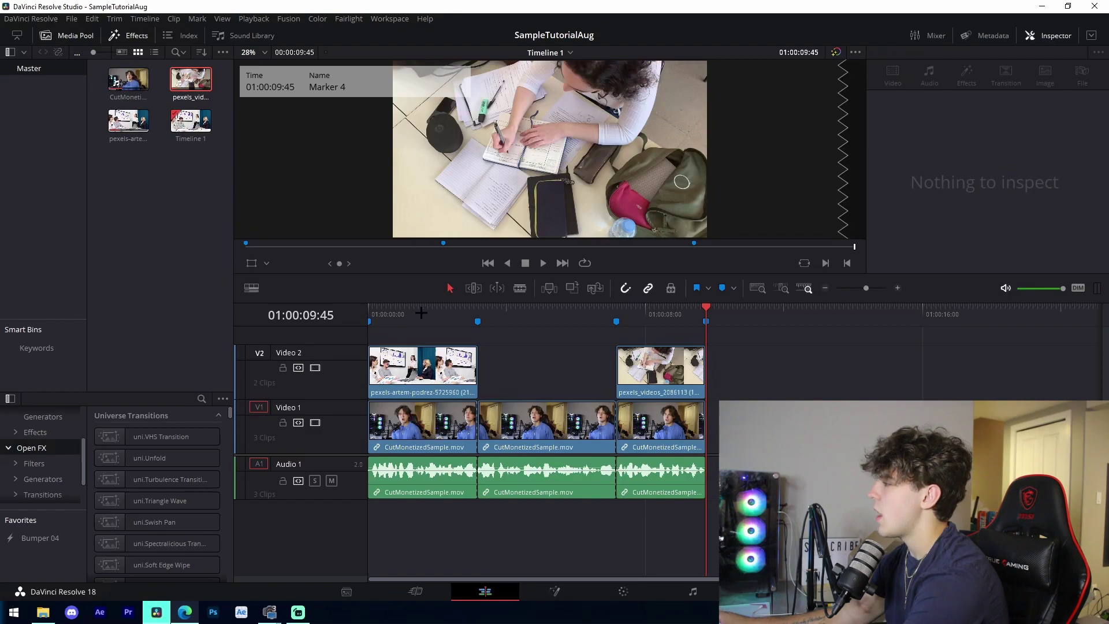
# Step: Keyframe the middle talking-head segment's zoom from 1.1 at 01:00:03:11 to 1 at 01:00:07:10
pyautogui.press('Home')
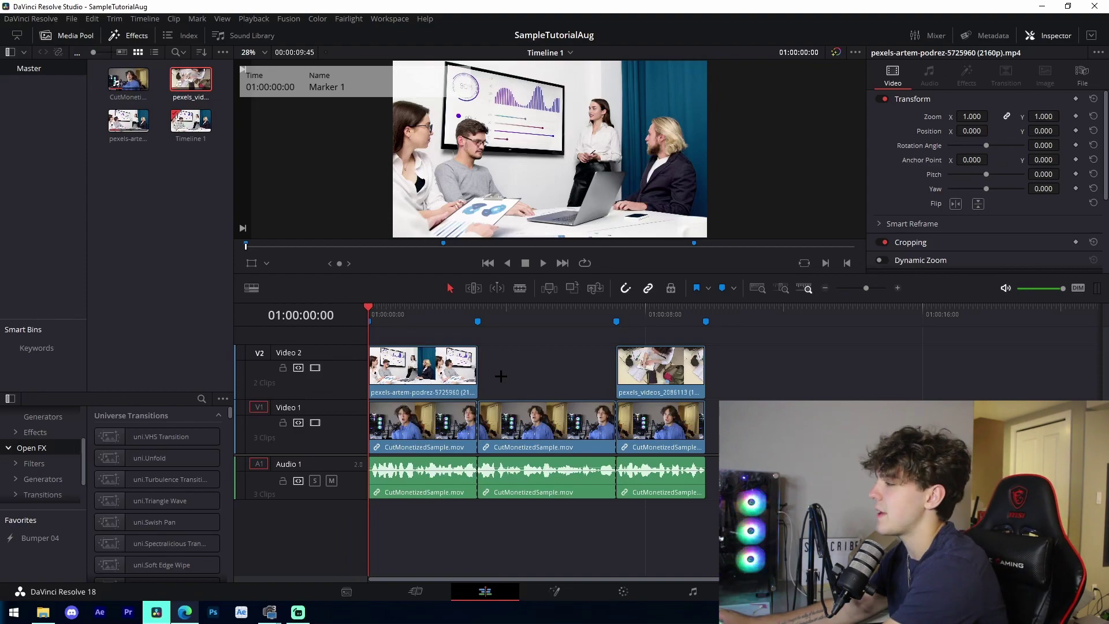
pyautogui.press('Down')
pyautogui.click(980, 115)
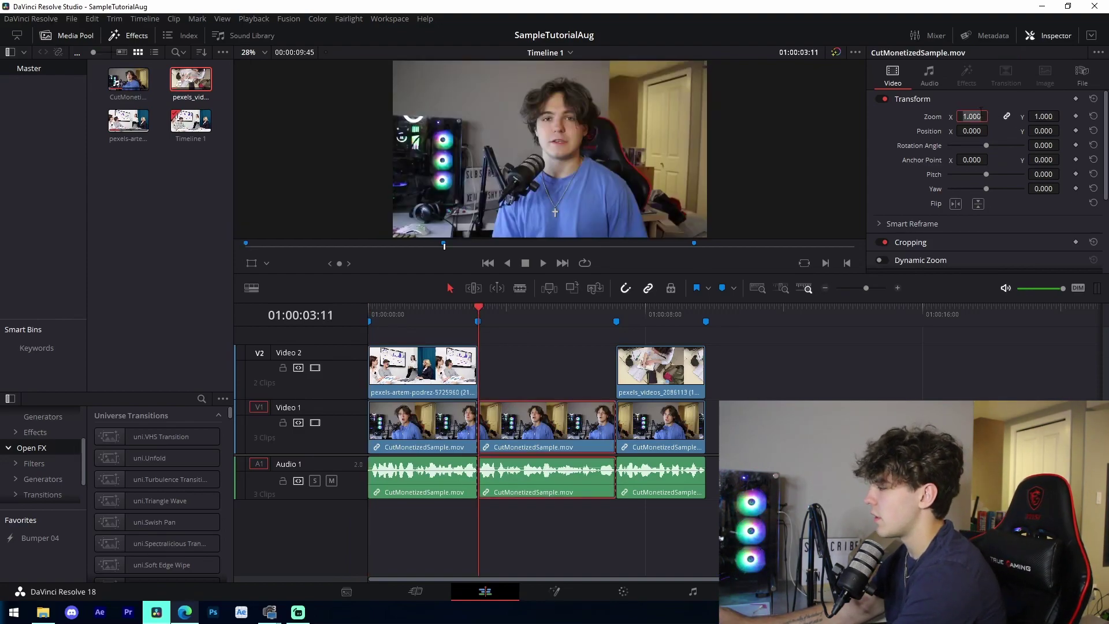
pyautogui.write('1.')
pyautogui.press('Return')
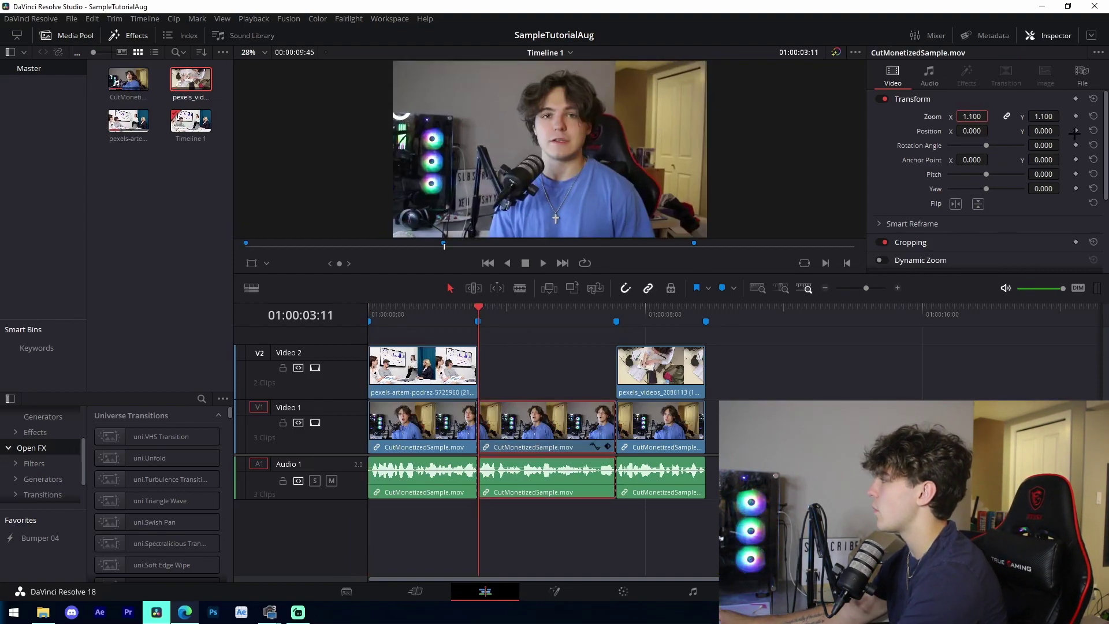
pyautogui.click(616, 322)
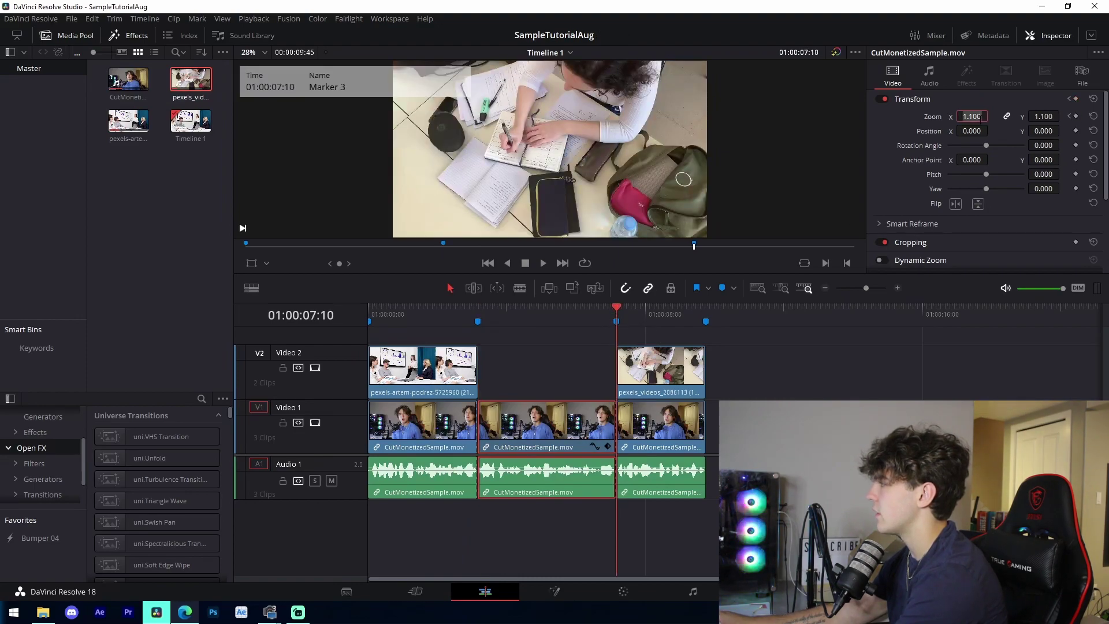
pyautogui.write('1')
pyautogui.press('Return')
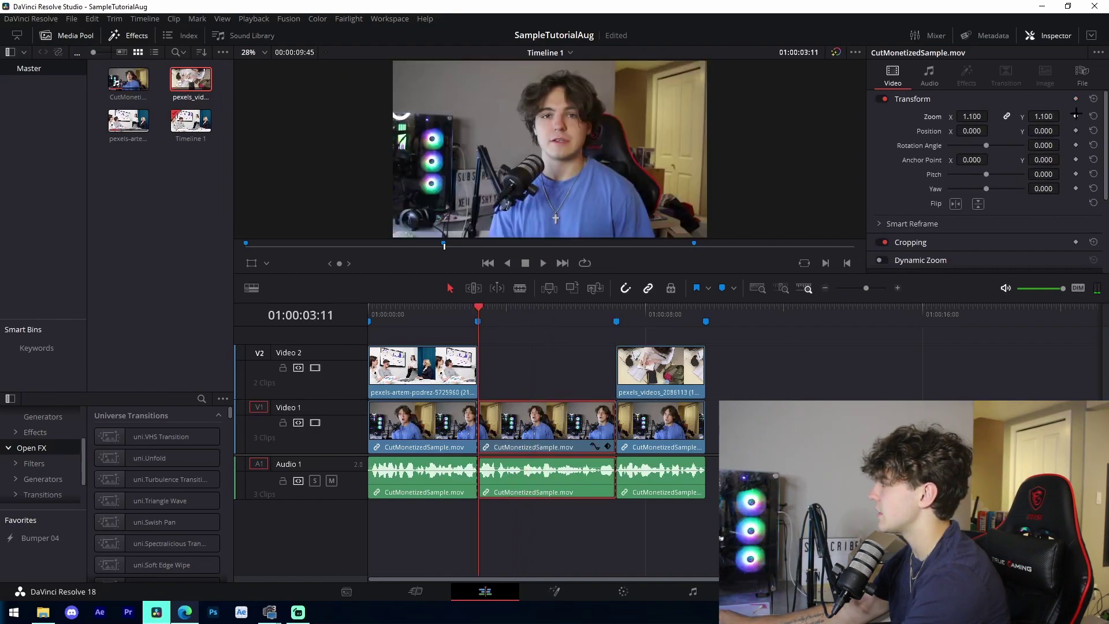
# Step: Keyframe a gradual zoom-in on the middle talking-head segment, starting from 1 at 01:00:03:11 and ending at 01:00:07:10
pyautogui.write('1')
pyautogui.press('Return')
pyautogui.click(1075, 116)
pyautogui.hotkey('shift', 'Down')
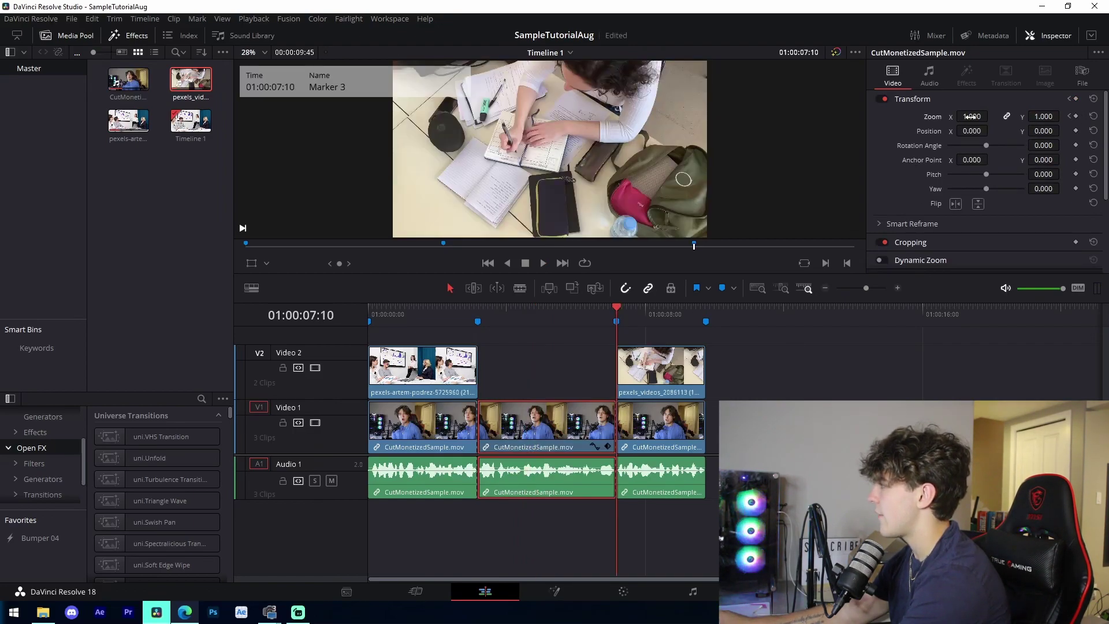
pyautogui.doubleClick(977, 116)
pyautogui.click(545, 362)
# Step: Play back the middle segment from its start to review the animated zoom
pyautogui.click(479, 315)
pyautogui.press('space')
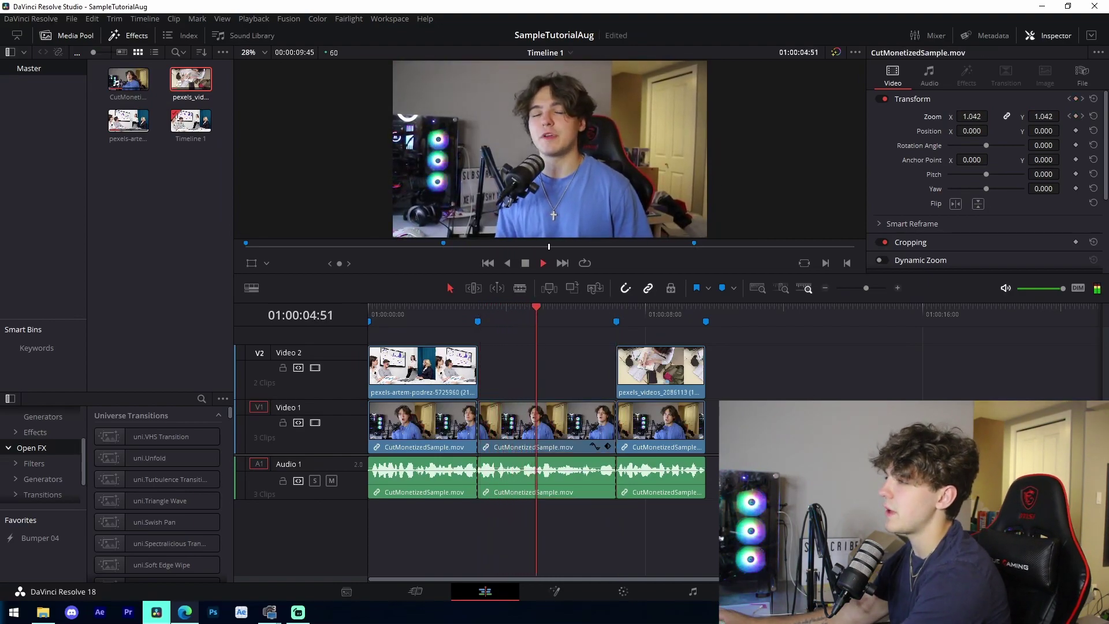
pyautogui.press('space')
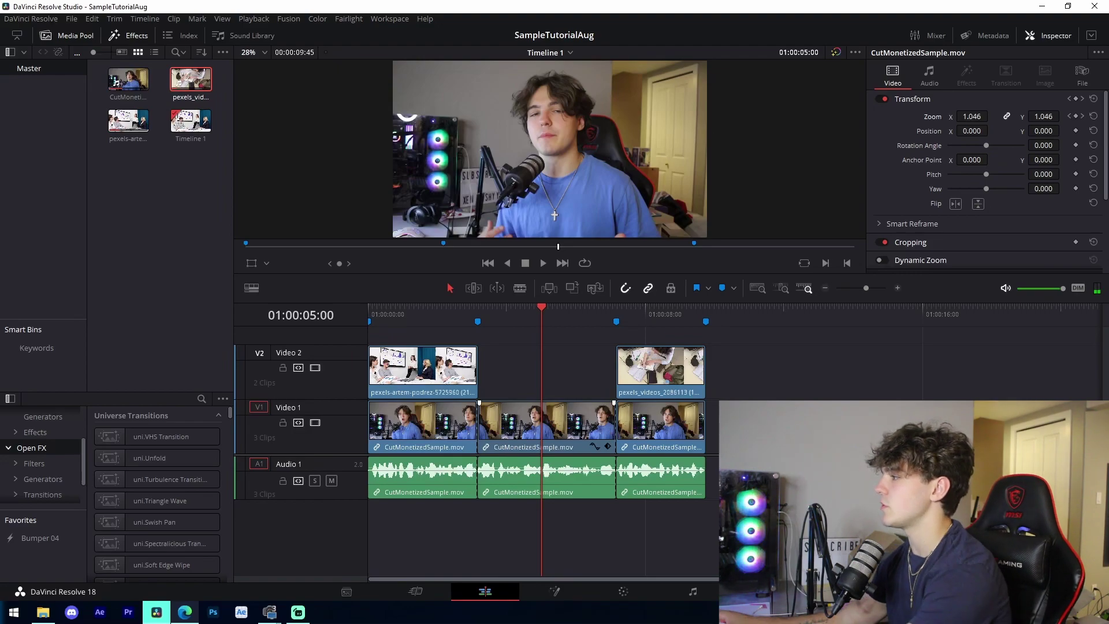
# Step: Remove the zoom keyframes from the middle talking-head segment and return to its start at 01:00:03:11
pyautogui.click(1079, 116)
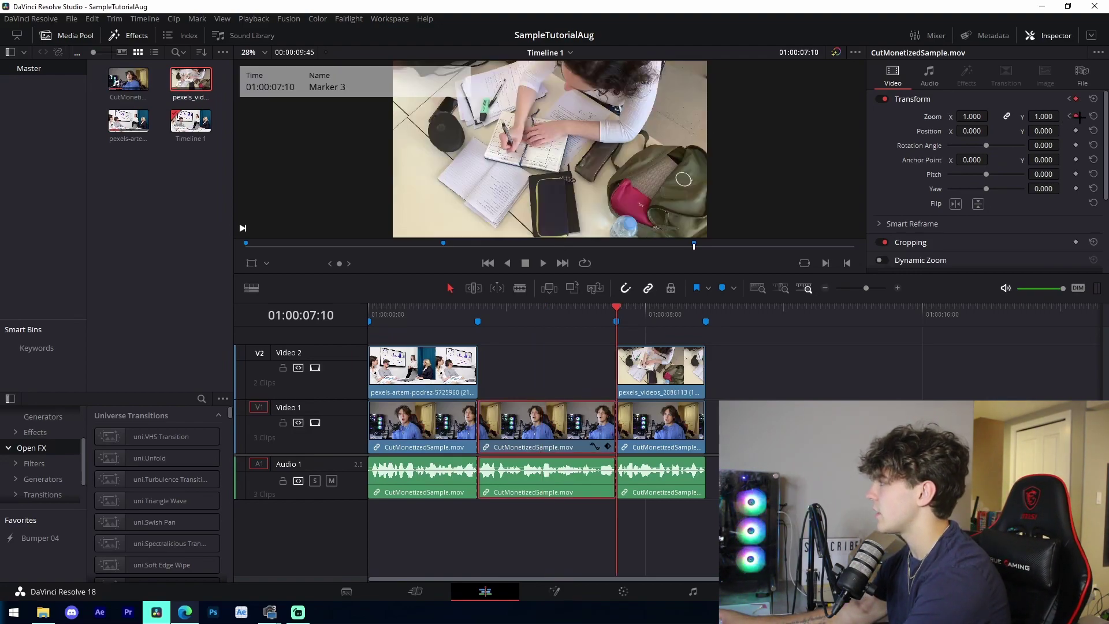
pyautogui.click(1070, 116)
pyautogui.click(1075, 116)
pyautogui.click(1081, 116)
pyautogui.click(1076, 116)
pyautogui.click(537, 361)
pyautogui.click(493, 316)
pyautogui.press('Up')
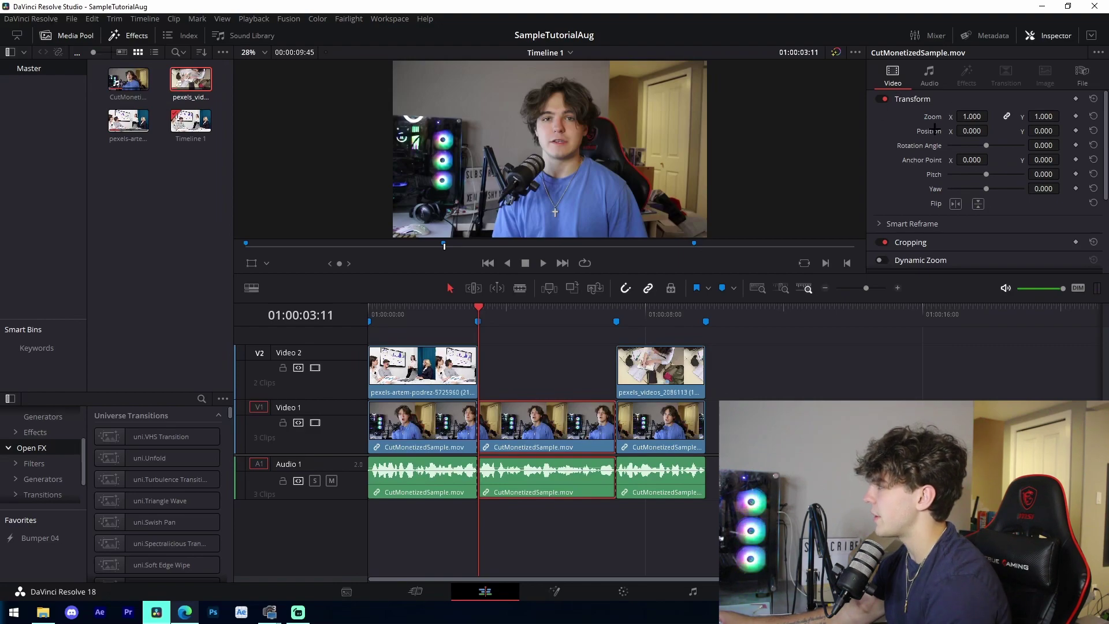
# Step: Keyframe the middle talking-head segment's zoom from 1 at 01:00:03:11 to 1.1 at 01:00:07:10
pyautogui.click(1042, 36)
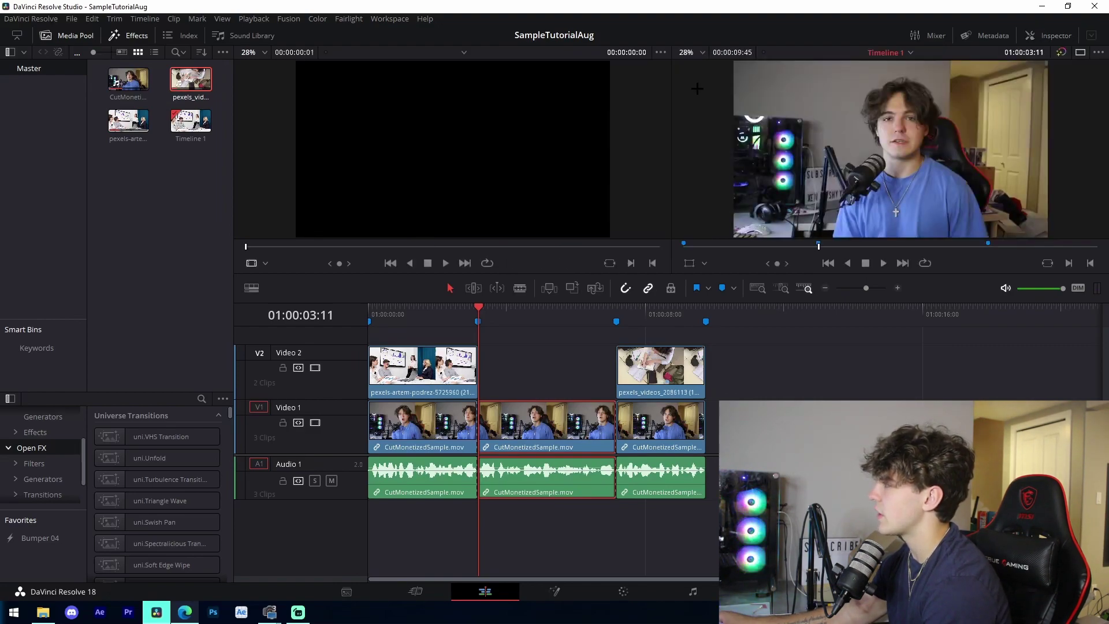
pyautogui.click(1054, 35)
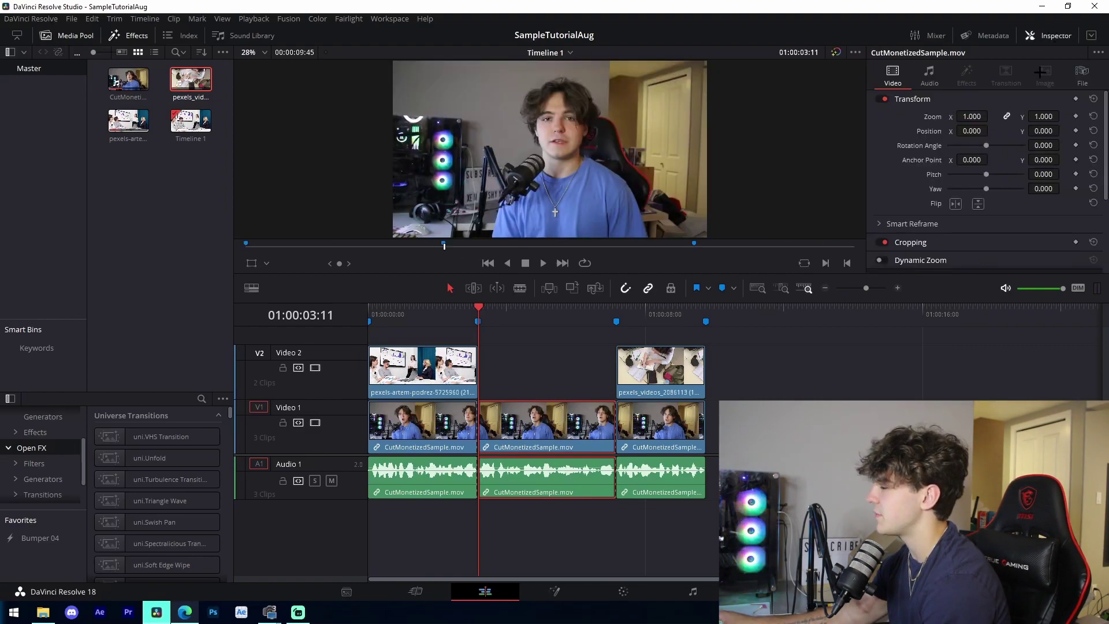
pyautogui.click(1076, 116)
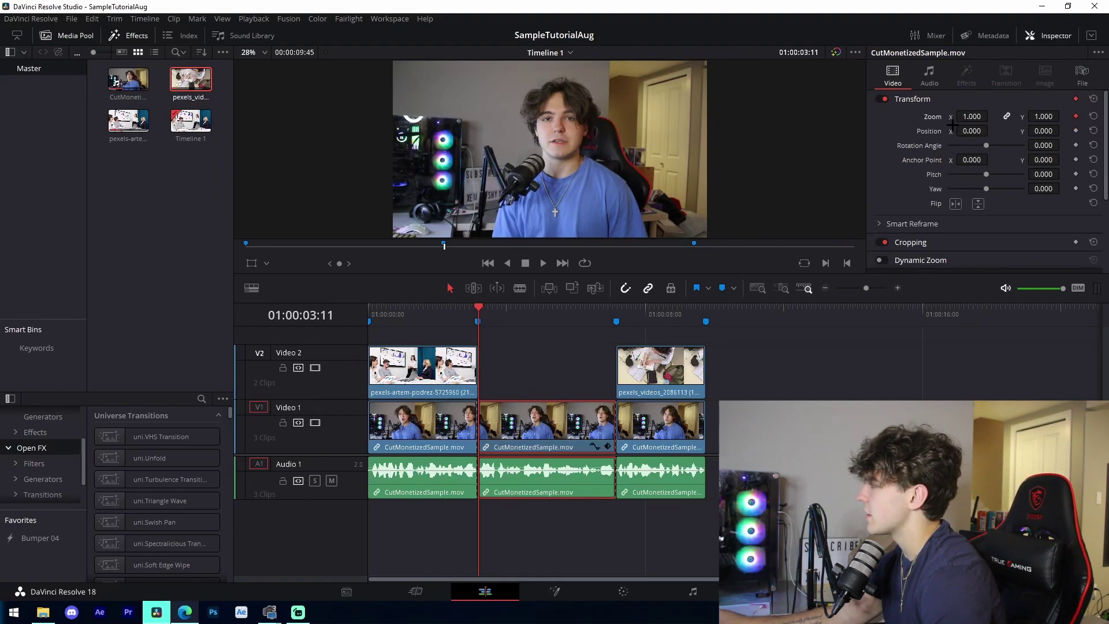
pyautogui.hotkey('shift', 'Down')
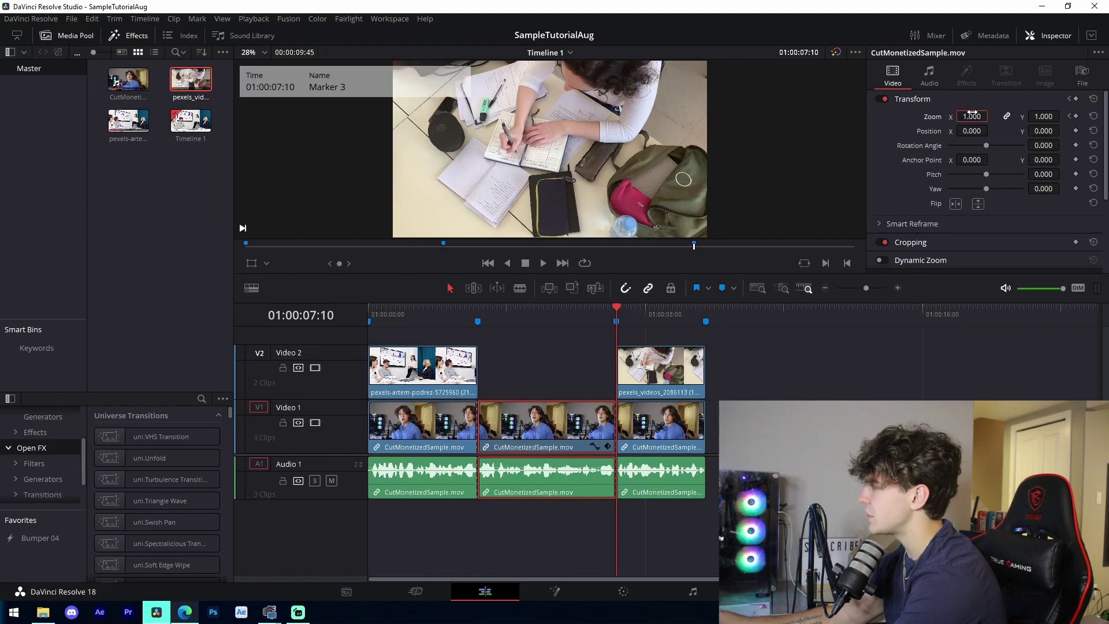
pyautogui.doubleClick(973, 116)
pyautogui.write('1.1')
pyautogui.press('Return')
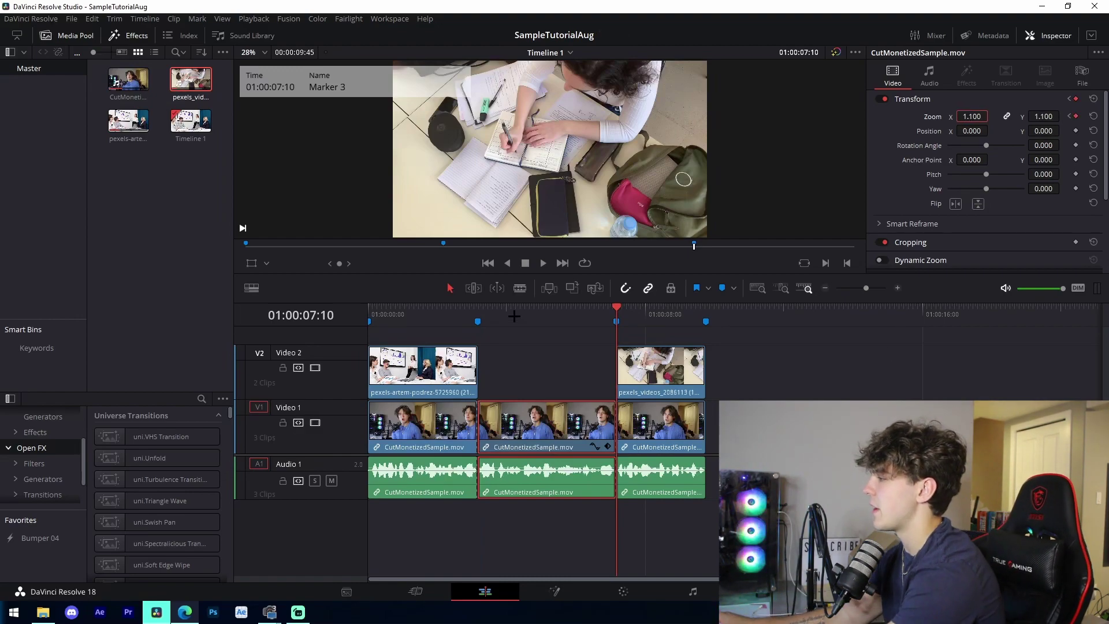
# Step: Play back the middle talking-head segment from its start to review the zoom-in
pyautogui.hotkey('shift', 'Up')
pyautogui.press('space')
pyautogui.click(807, 388)
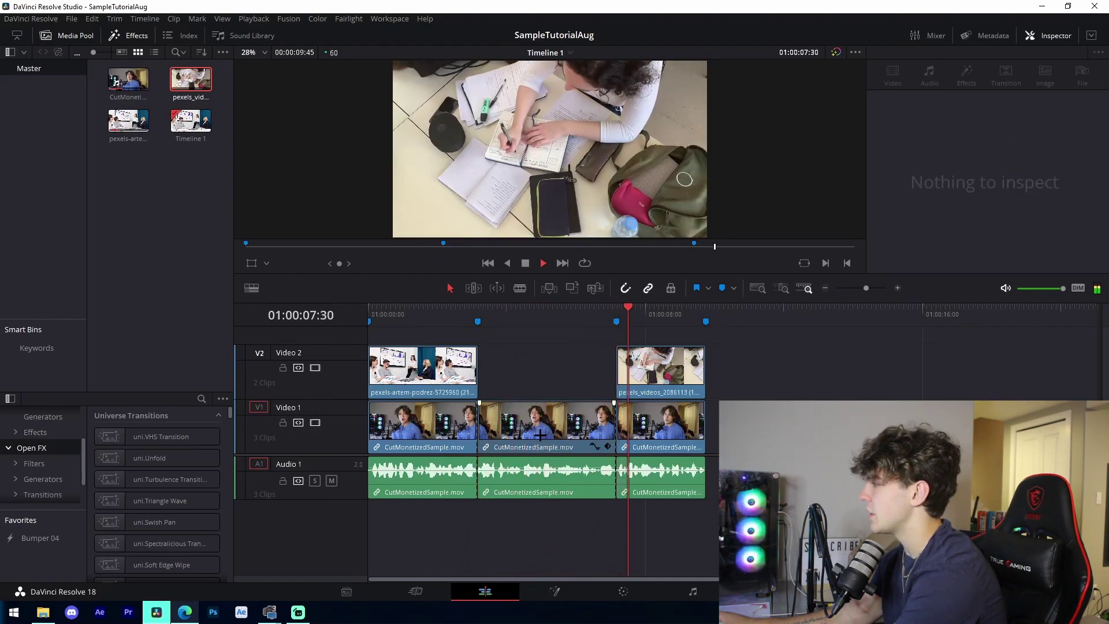
pyautogui.press('space')
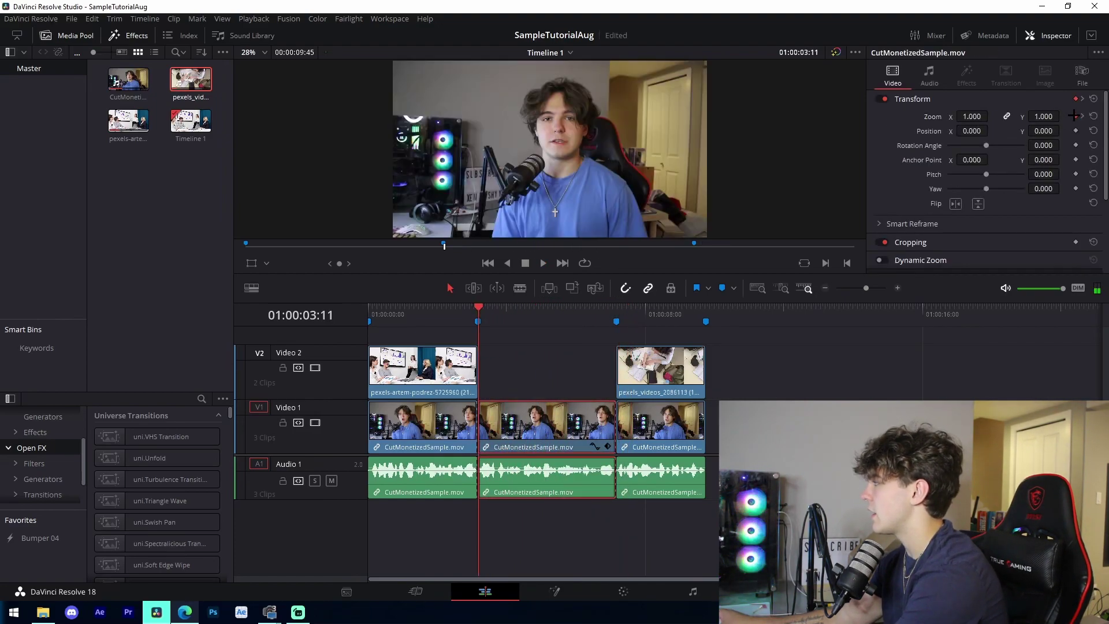
# Step: Replace the middle segment's zoom-in keyframes with a zoom-out from 1.1 at 01:00:03:10 to 1 at 01:00:07:10
pyautogui.hotkey('shift', 'Down')
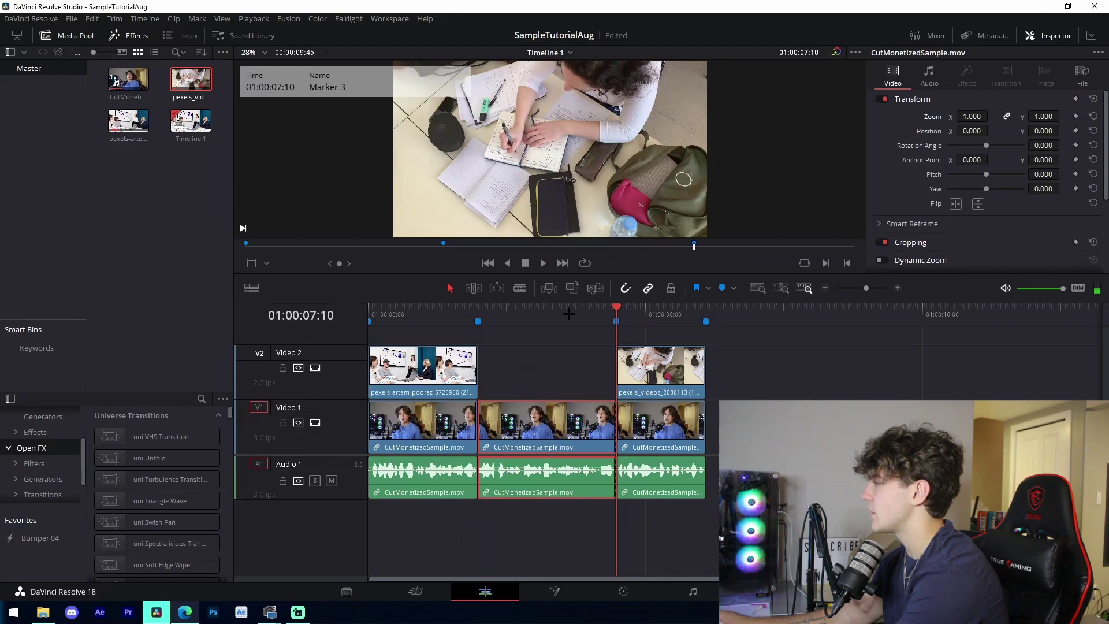
pyautogui.hotkey('shift', 'Up')
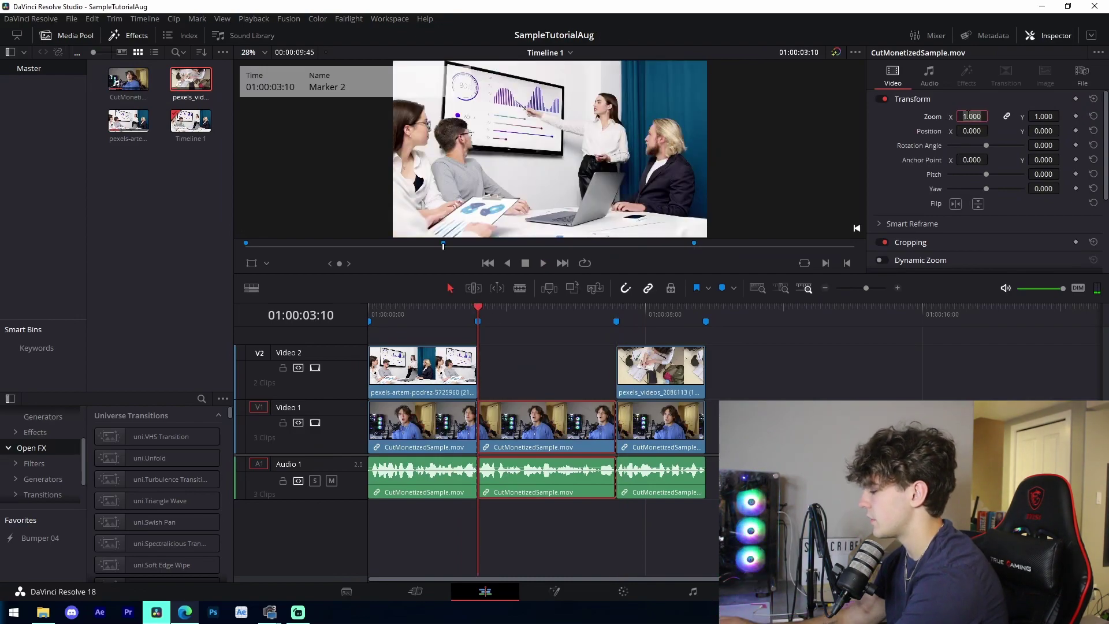
pyautogui.write('1.1')
pyautogui.press('Return')
pyautogui.click(1075, 116)
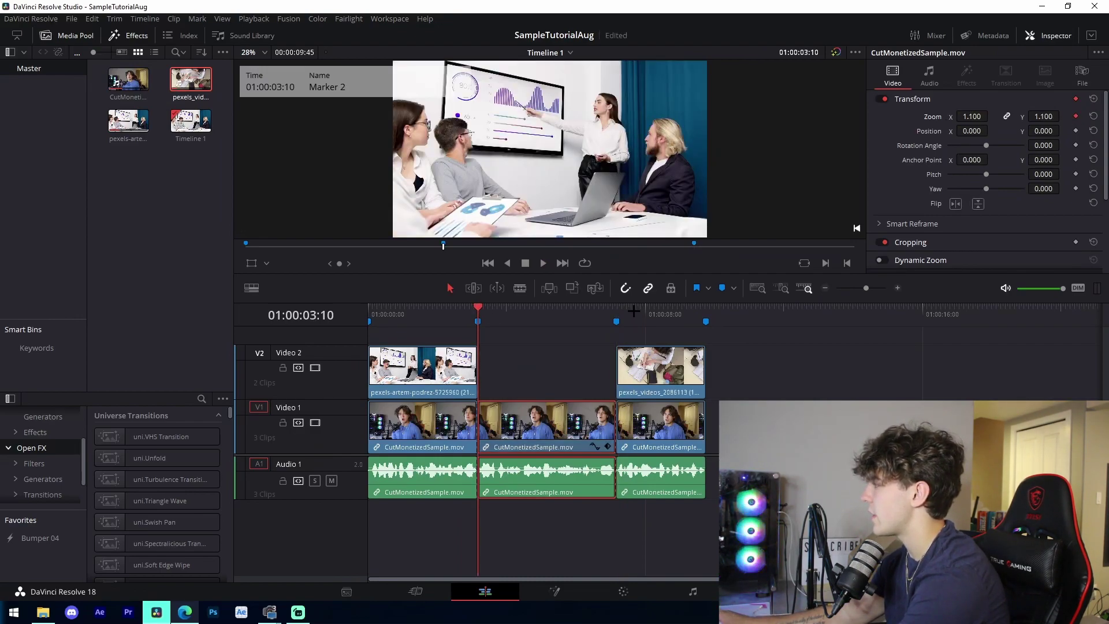
pyautogui.doubleClick(972, 116)
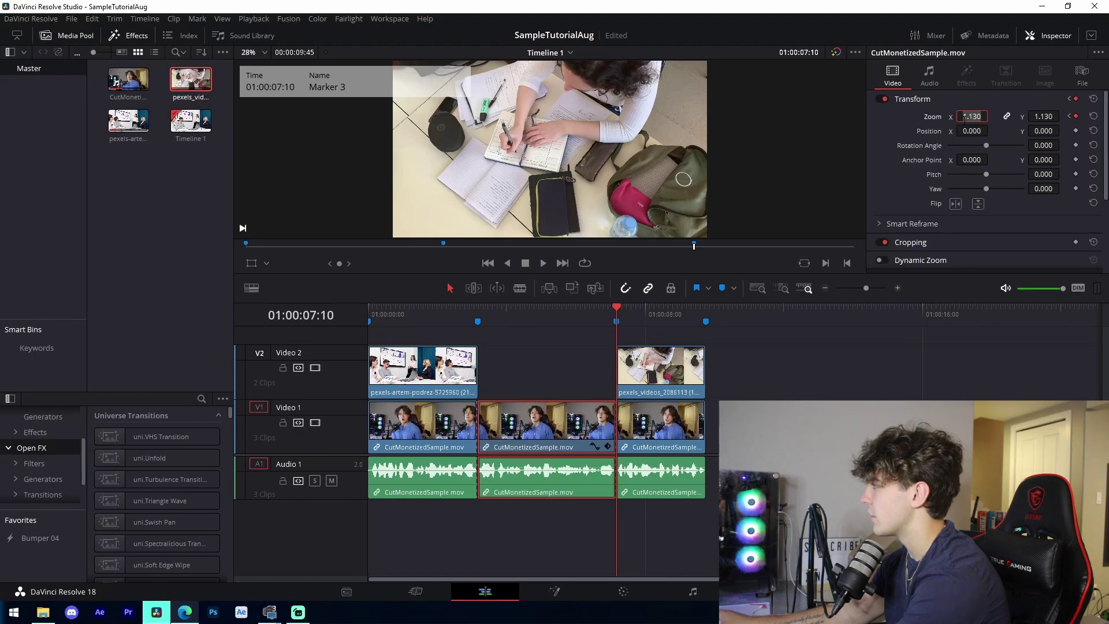
# Step: Play back the middle talking-head segment to review its zoom-out and return to the marker at 01:00:03:10
pyautogui.click(585, 385)
pyautogui.click(565, 313)
pyautogui.press('space')
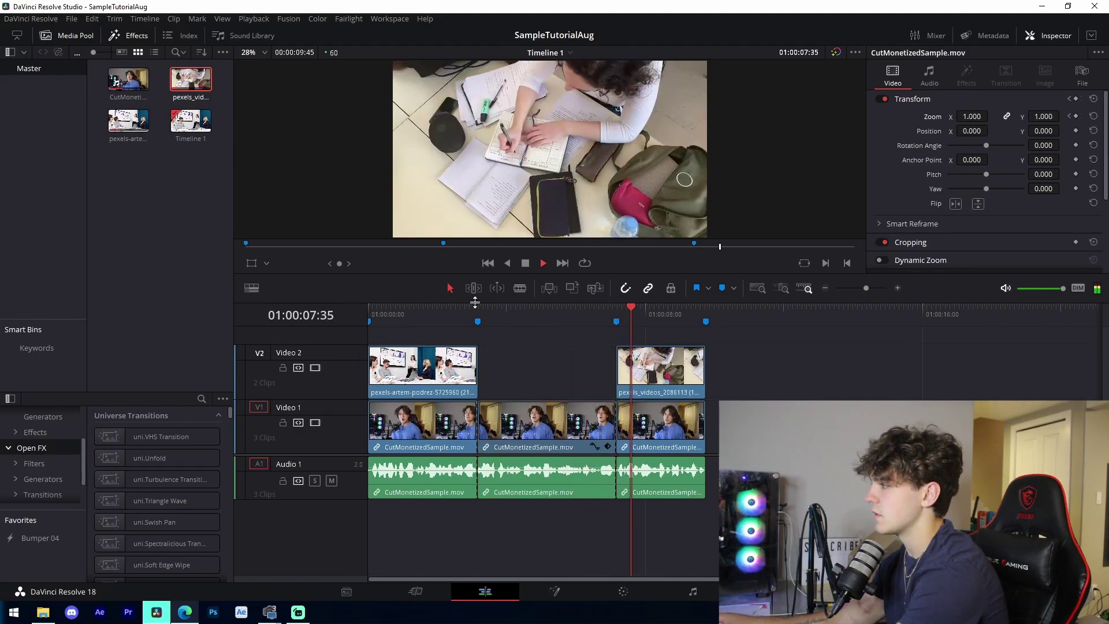
pyautogui.hotkey('shift', 'Up')
pyautogui.press('space')
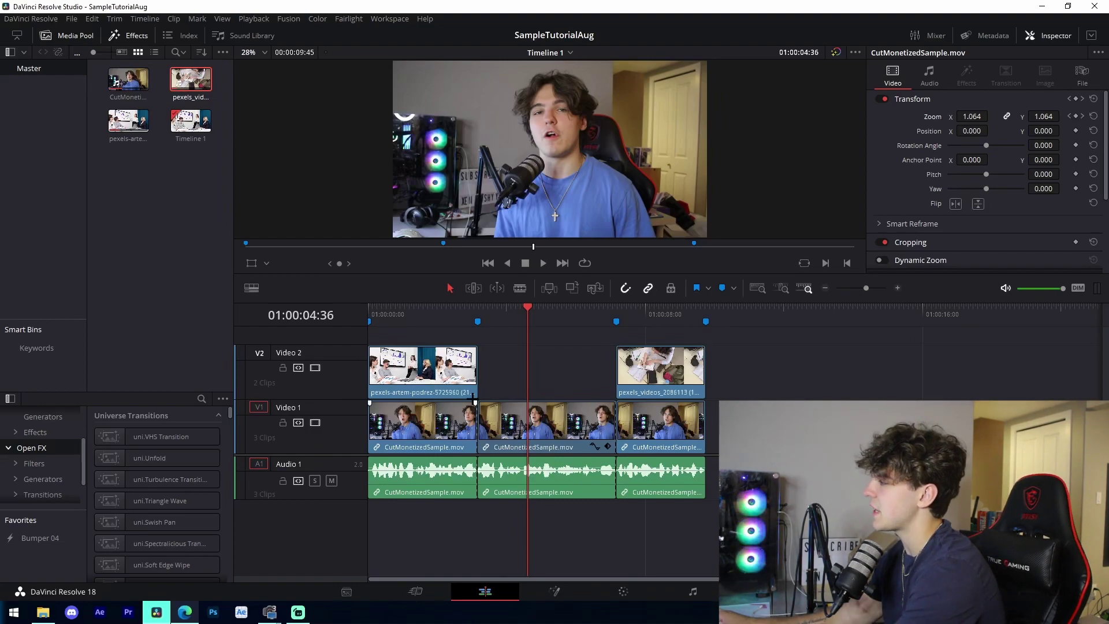
pyautogui.hotkey('shift', 'Up')
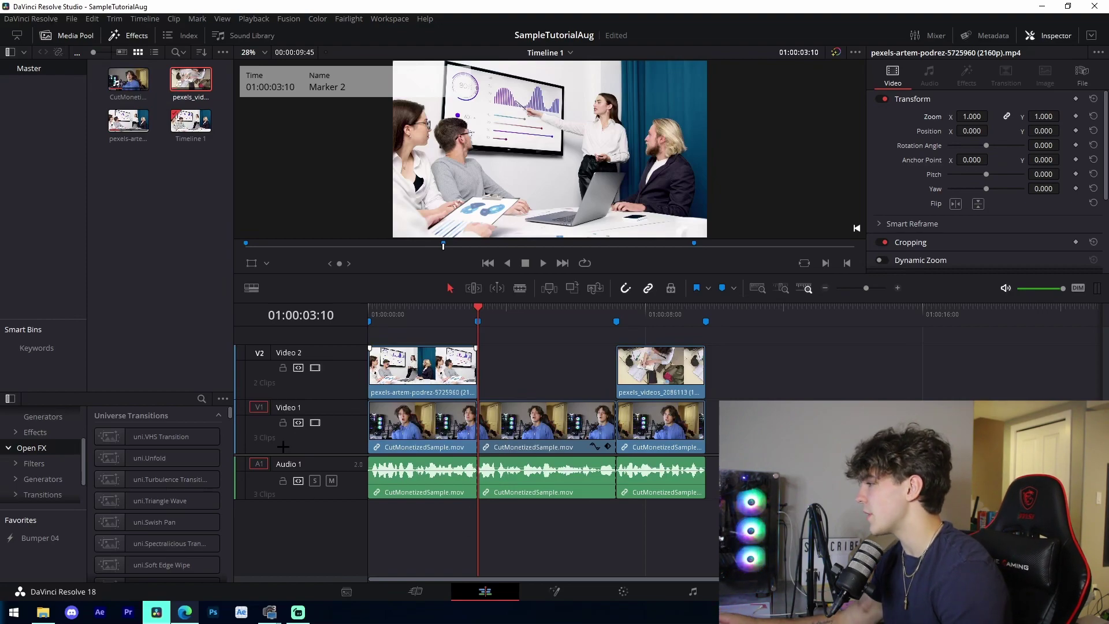
# Step: Place a basic Text title on a new track above the first stock clip, starting at 01:00:00:00, and shorten it
pyautogui.scroll(2, 349, 458)
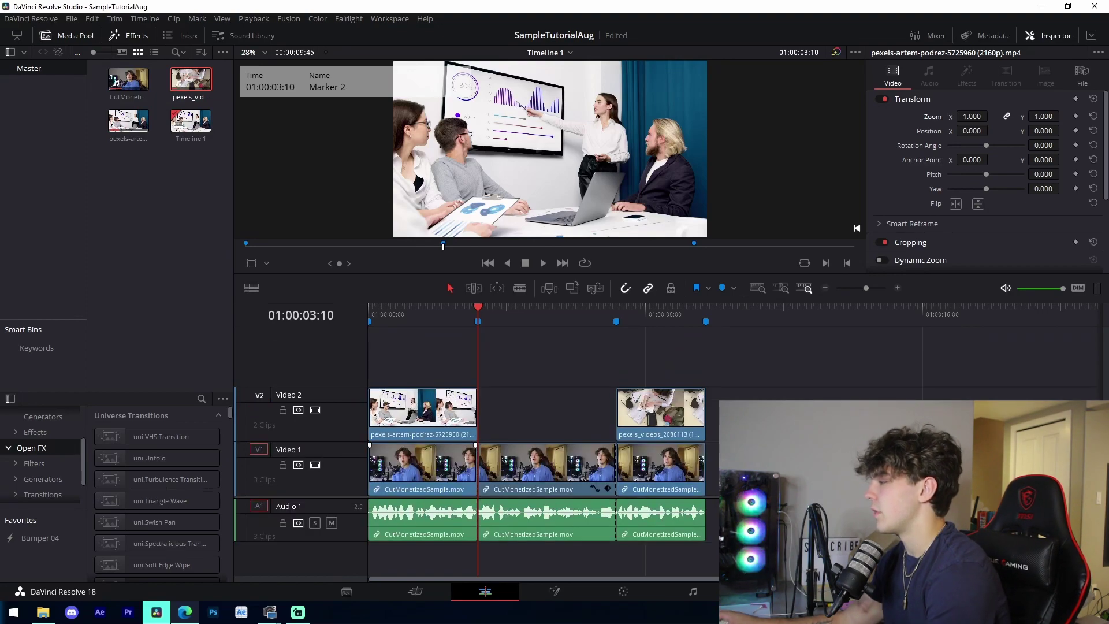
pyautogui.click(30, 431)
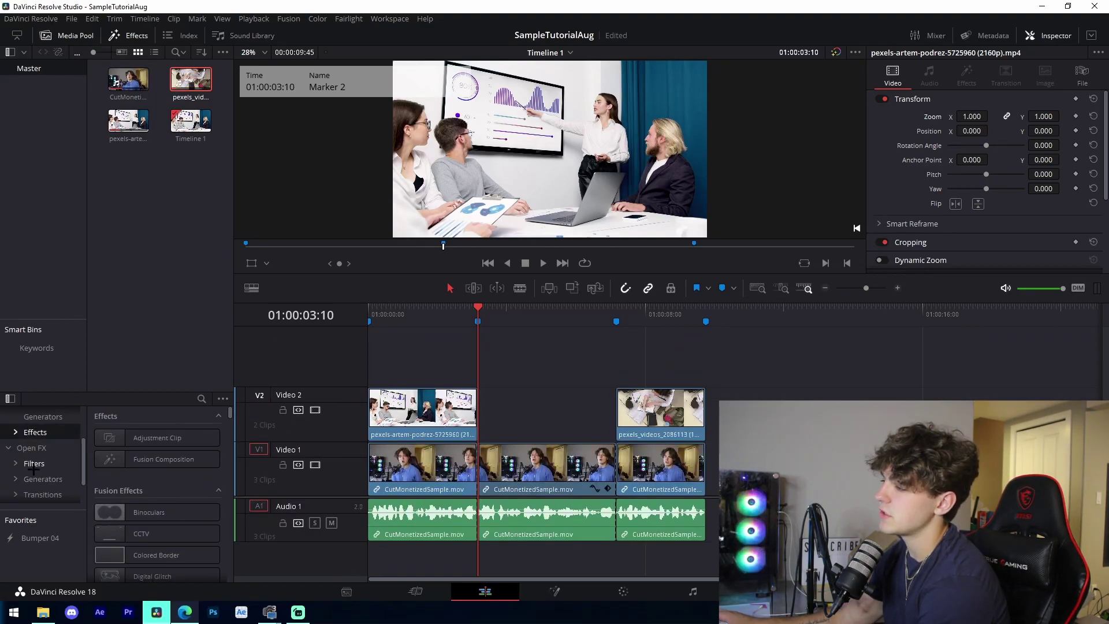
pyautogui.scroll(2, 33, 469)
pyautogui.click(33, 443)
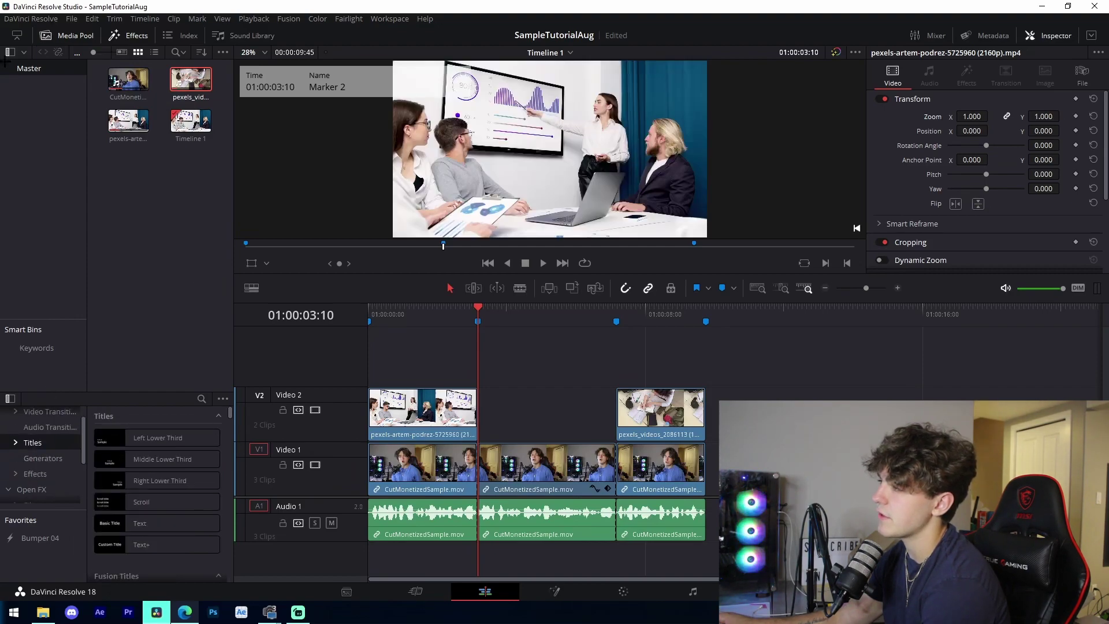
pyautogui.click(136, 38)
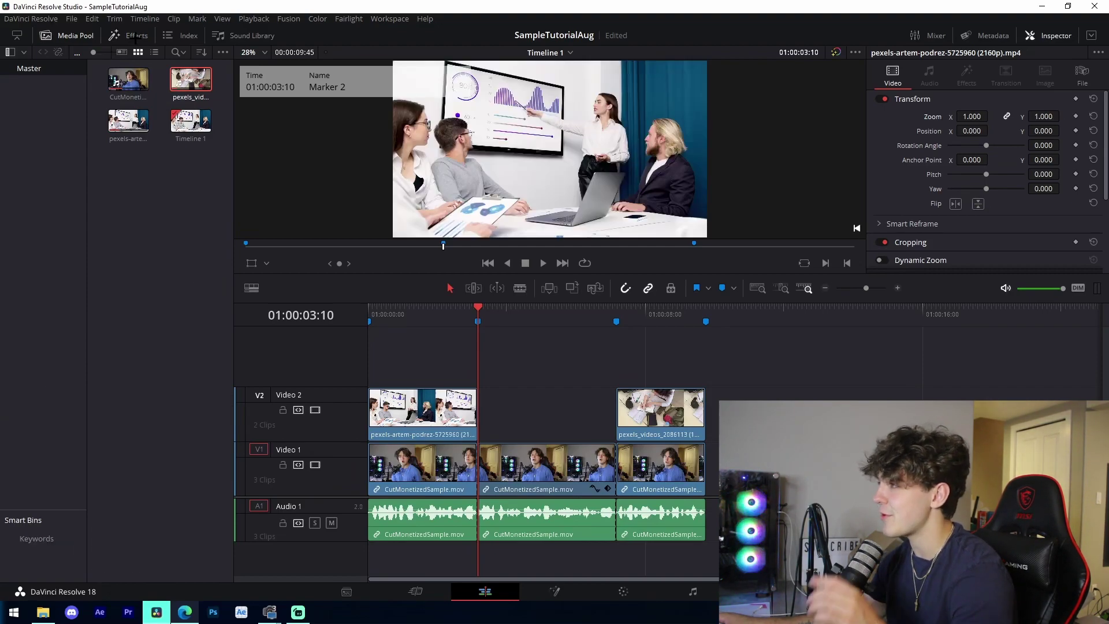
pyautogui.click(136, 38)
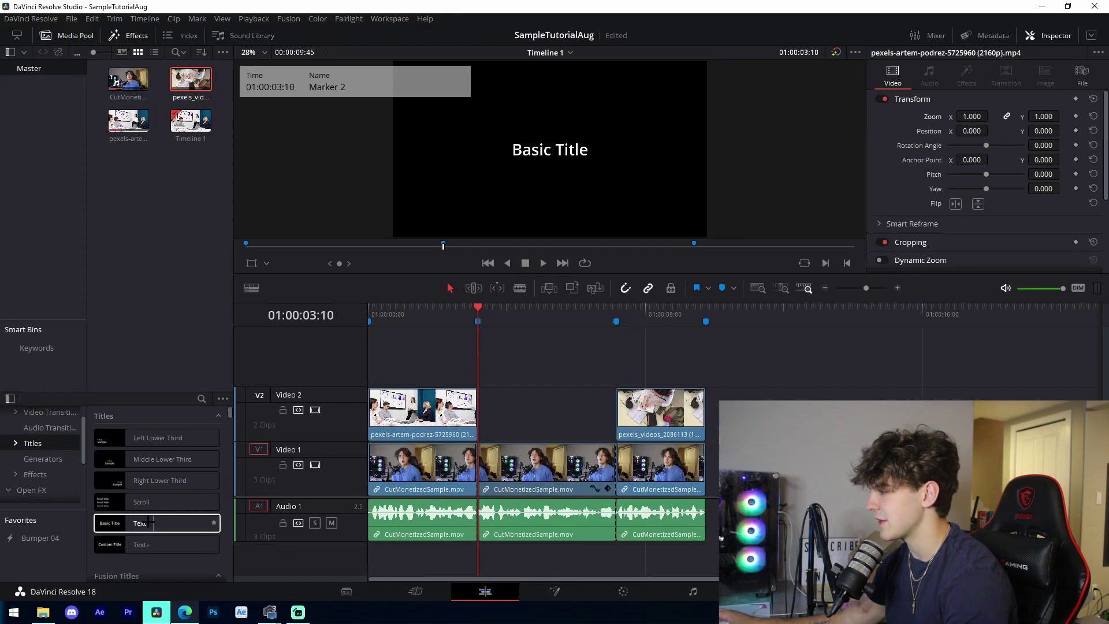
pyautogui.moveTo(149, 523); pyautogui.dragTo(405, 358)
pyautogui.moveTo(540, 358); pyautogui.dragTo(411, 375)
pyautogui.press('Home')
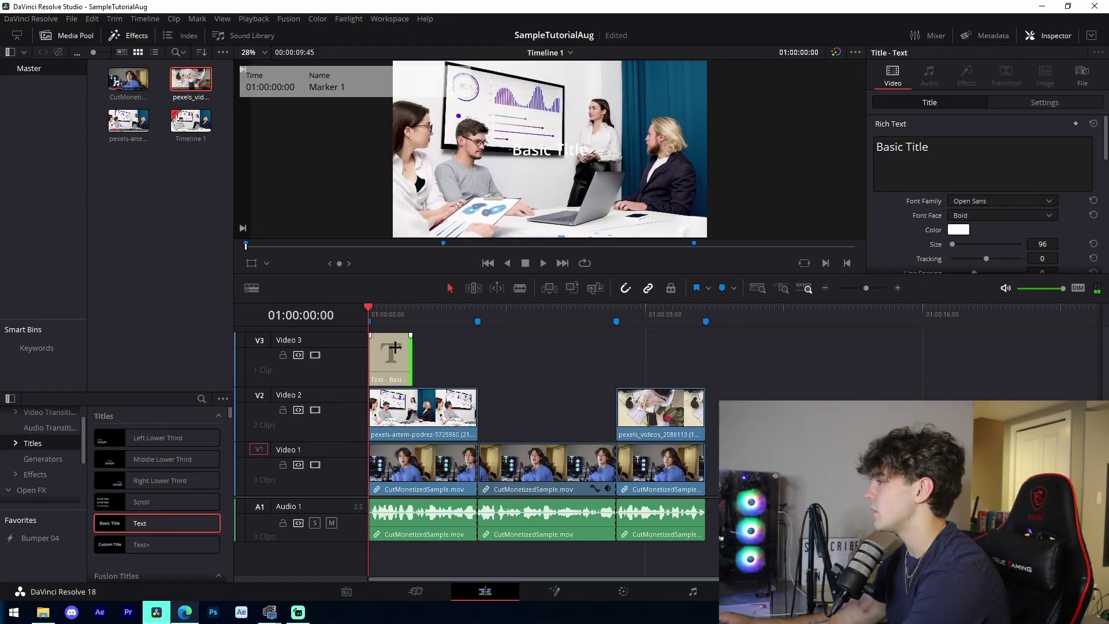
# Step: Set the title's font family to Poppins and replace its text with "working"
pyautogui.click(1002, 200)
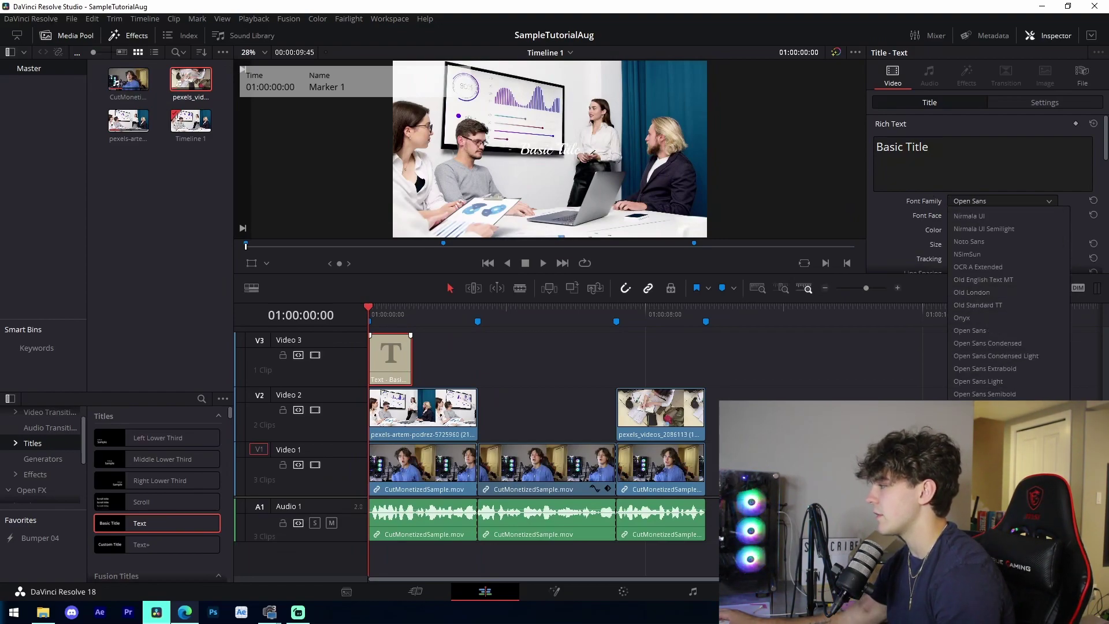
pyautogui.scroll(-1, 976, 462)
pyautogui.click(976, 462)
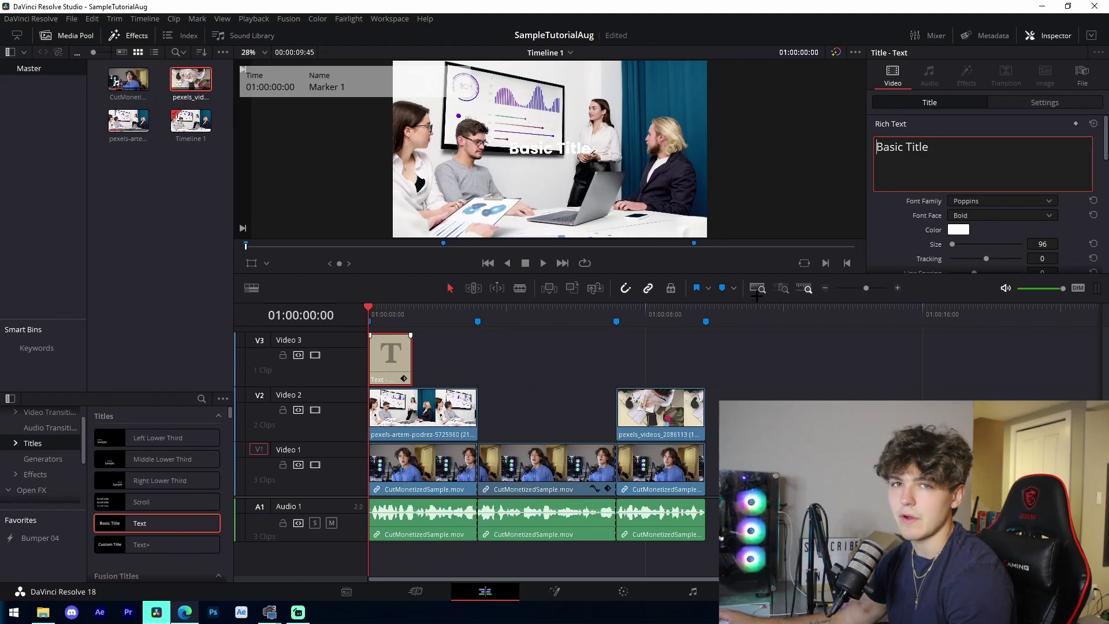
pyautogui.tripleClick(961, 148)
pyautogui.write('woerki')
pyautogui.press('BackSpace')
pyautogui.press('BackSpace')
pyautogui.press('BackSpace')
pyautogui.press('BackSpace')
pyautogui.write('rking')
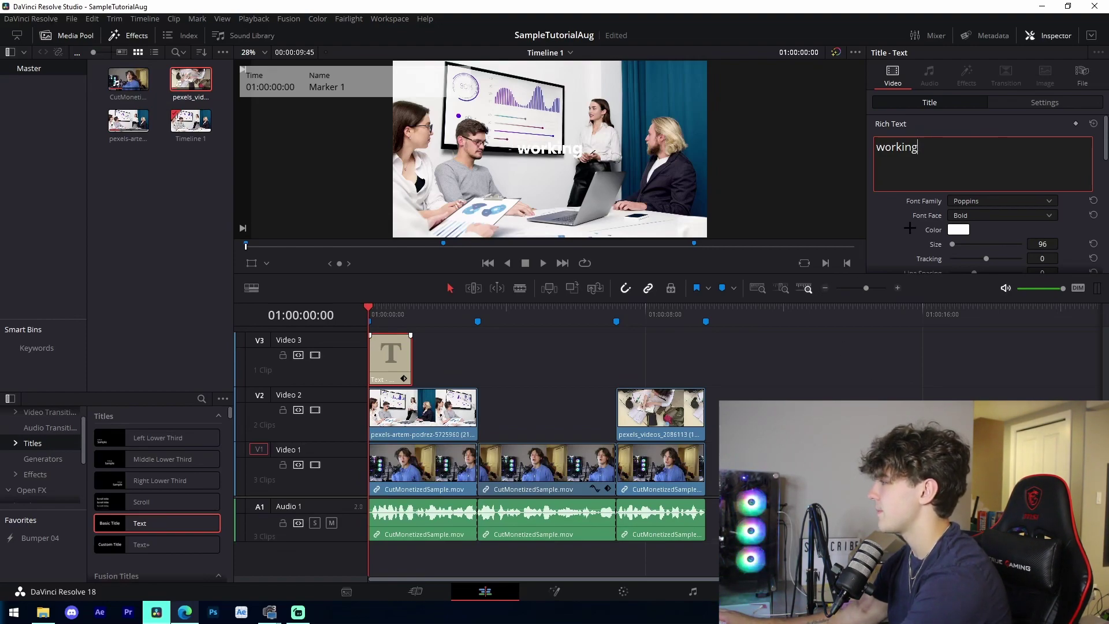
# Step: Enlarge the "working" caption to size 117 near the bottom of the frame and trim its clip to end at 01:00:00:27
pyautogui.scroll(-5, 906, 230)
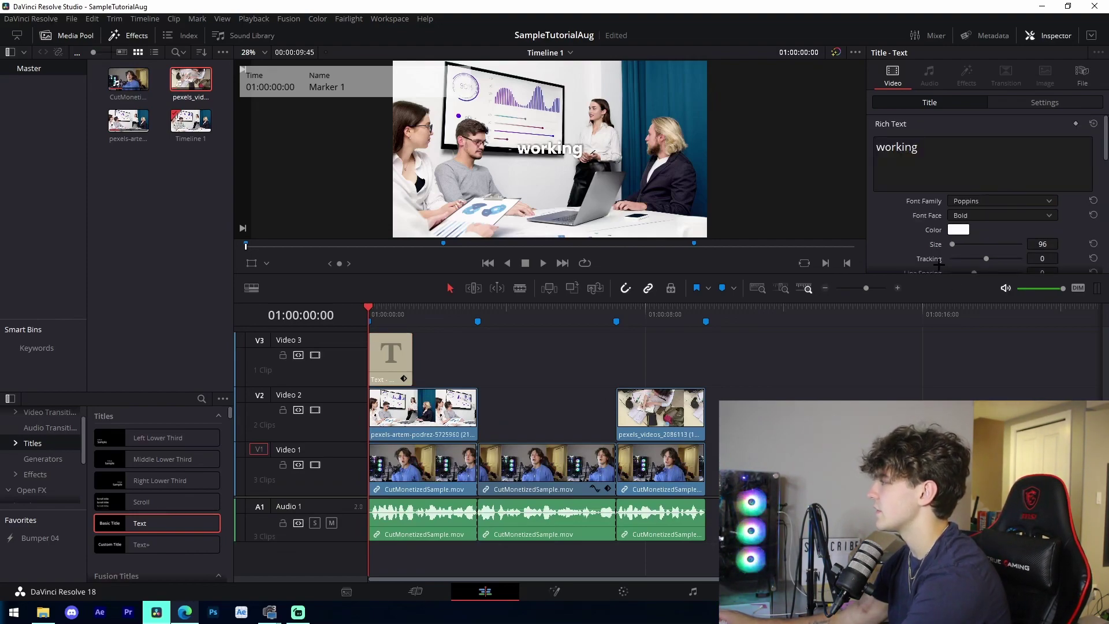
pyautogui.scroll(-7, 973, 243)
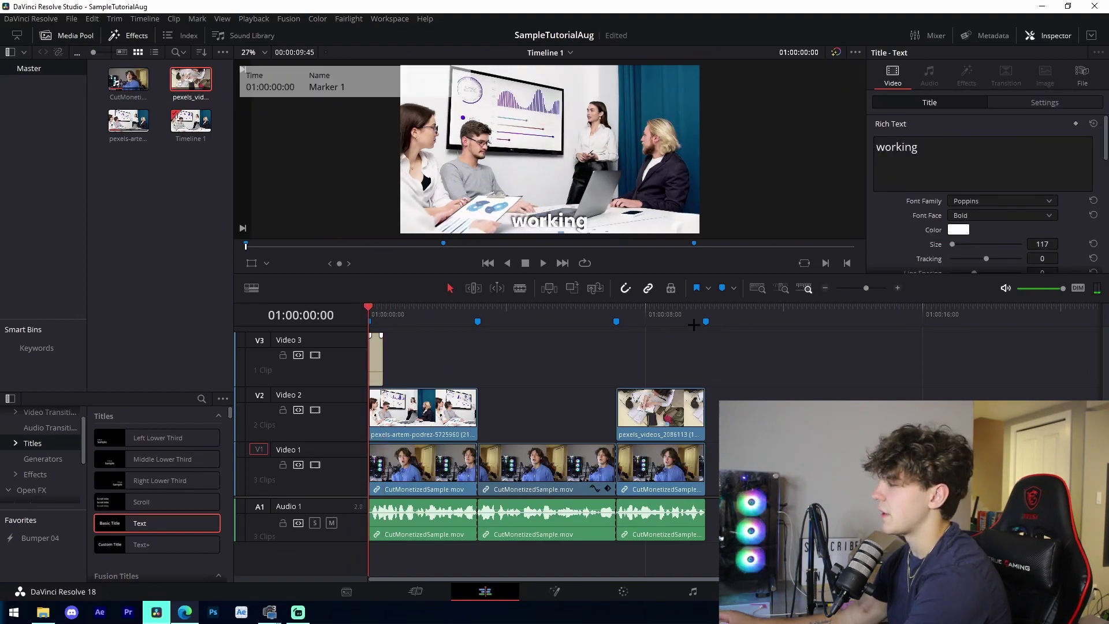
# Step: Paste a copy of the "working" caption at 01:00:00:27 and lengthen it to match the speech
pyautogui.moveTo(866, 289); pyautogui.dragTo(872, 288)
pyautogui.press('Down')
pyautogui.hotkey('ctrl', 'v')
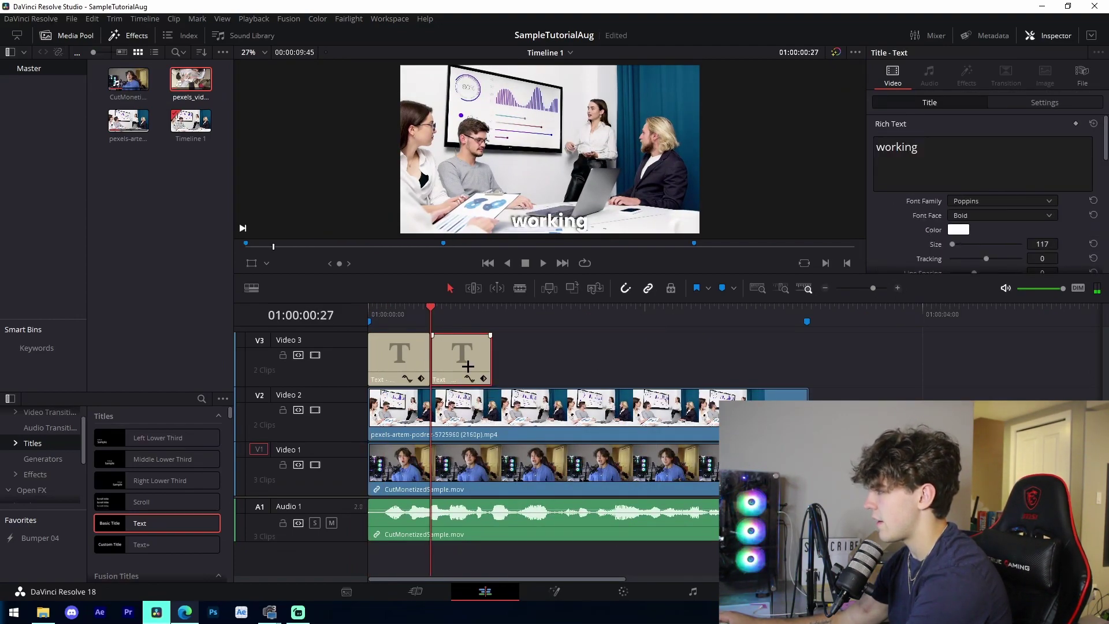
pyautogui.press('space')
pyautogui.press('space')
pyautogui.press('Up')
pyautogui.press('space')
pyautogui.press('space')
pyautogui.moveTo(492, 356); pyautogui.dragTo(564, 370)
# Step: Change the second caption's text to "a 9 to 5" and extend its clip to 01:00:01:05
pyautogui.moveTo(928, 149); pyautogui.dragTo(808, 174)
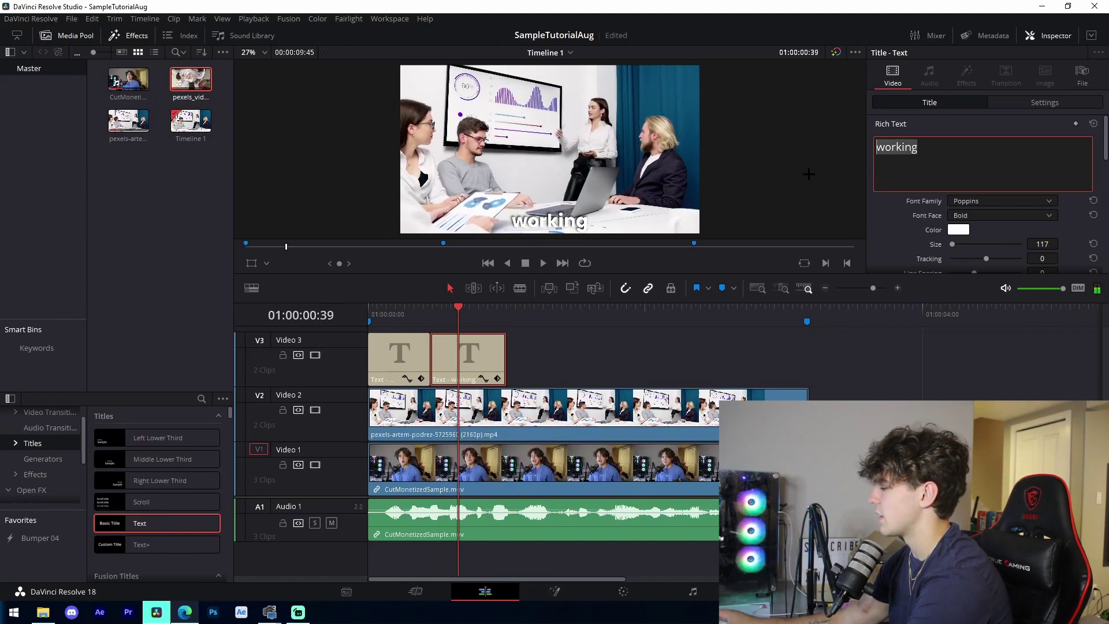
pyautogui.write('a ')
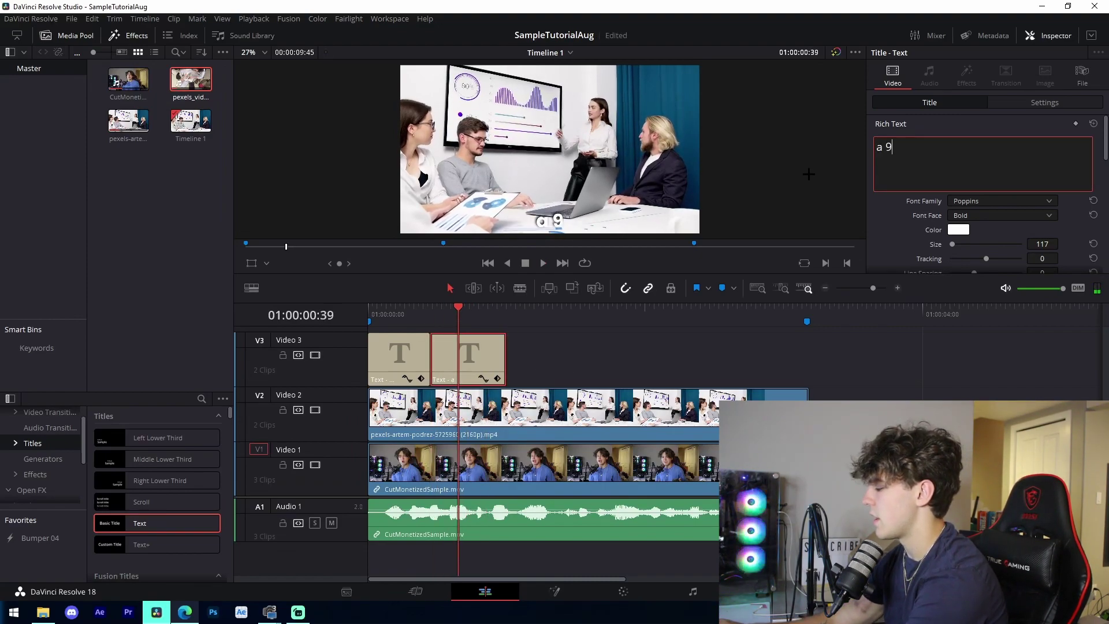
pyautogui.write('9 to 5')
pyautogui.click(594, 367)
pyautogui.press('space')
pyautogui.click(518, 322)
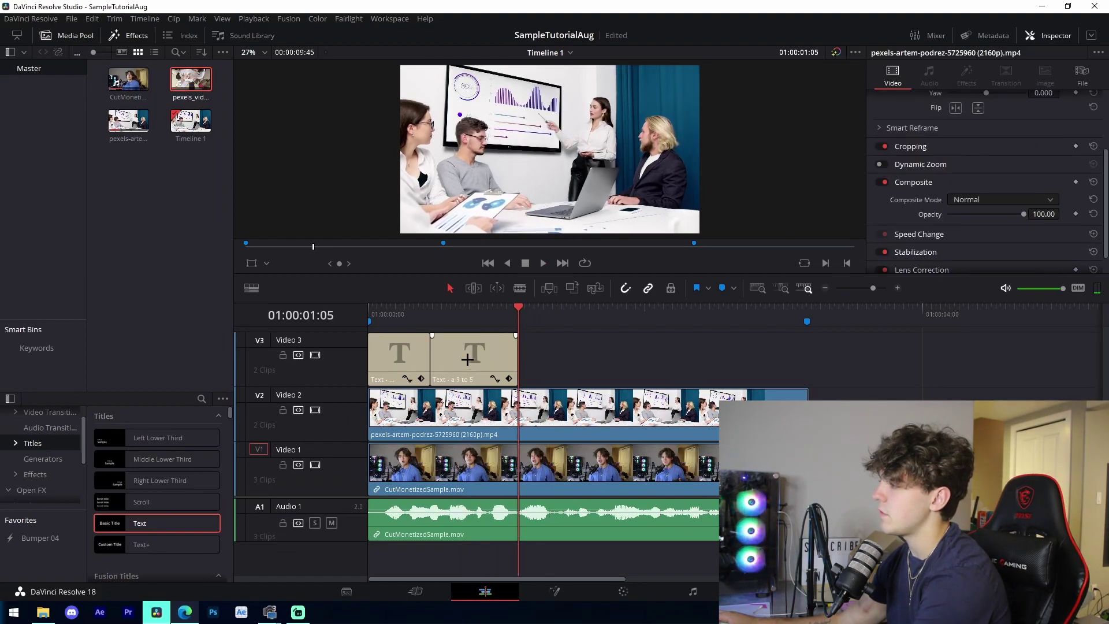
# Step: Duplicate the "a 9 to 5" caption at 01:00:01:05 and change the copy's text to "job"
pyautogui.click(468, 359)
pyautogui.hotkey('ctrl', 'c')
pyautogui.hotkey('ctrl', 'v')
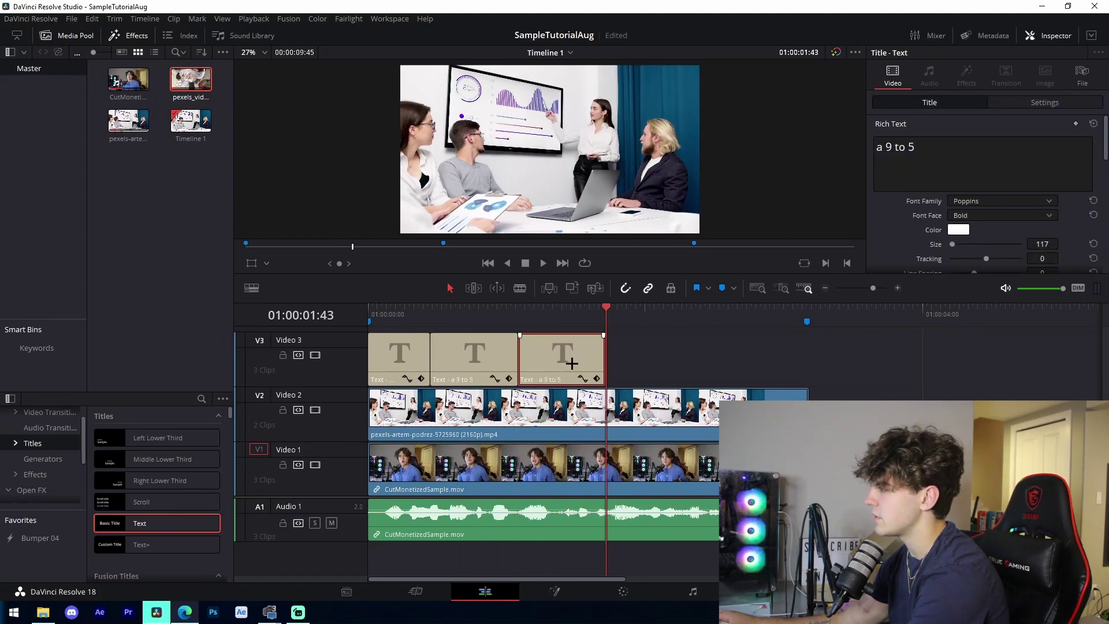
pyautogui.hotkey('ctrl', 'z')
pyautogui.click(519, 321)
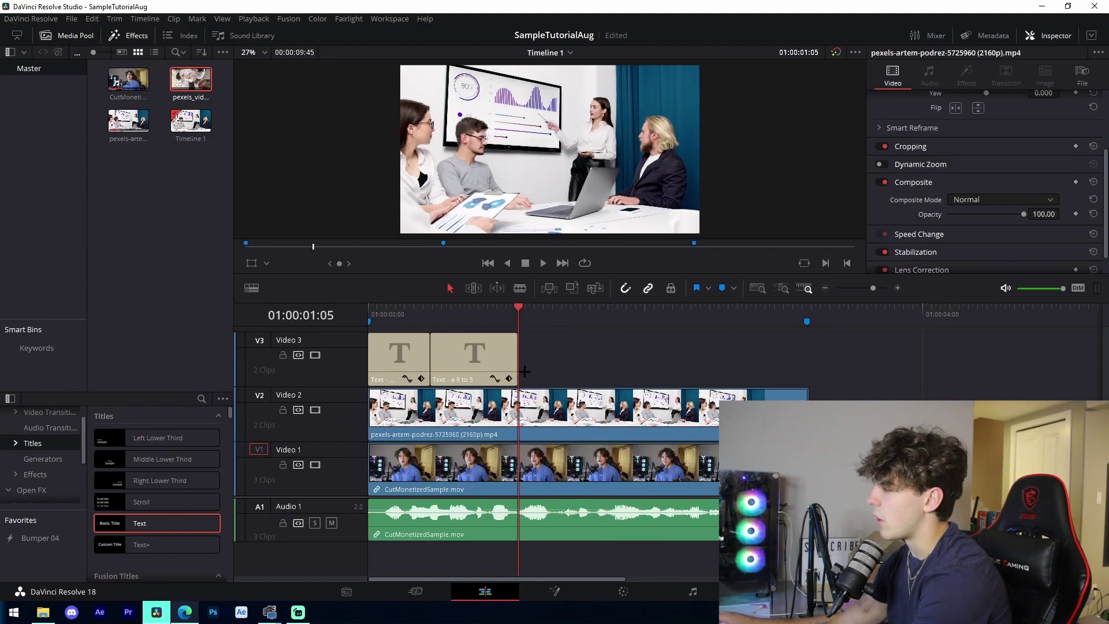
pyautogui.hotkey('ctrl', 'v')
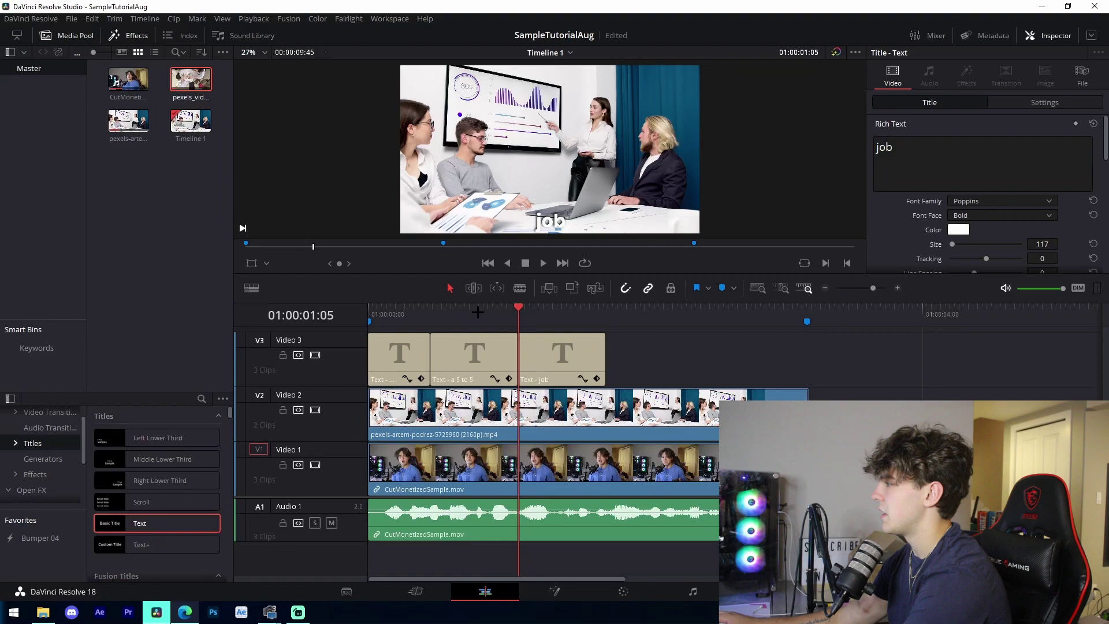
# Step: Play back the timeline from its start to review the three captions against the speech
pyautogui.click(369, 321)
pyautogui.press('space')
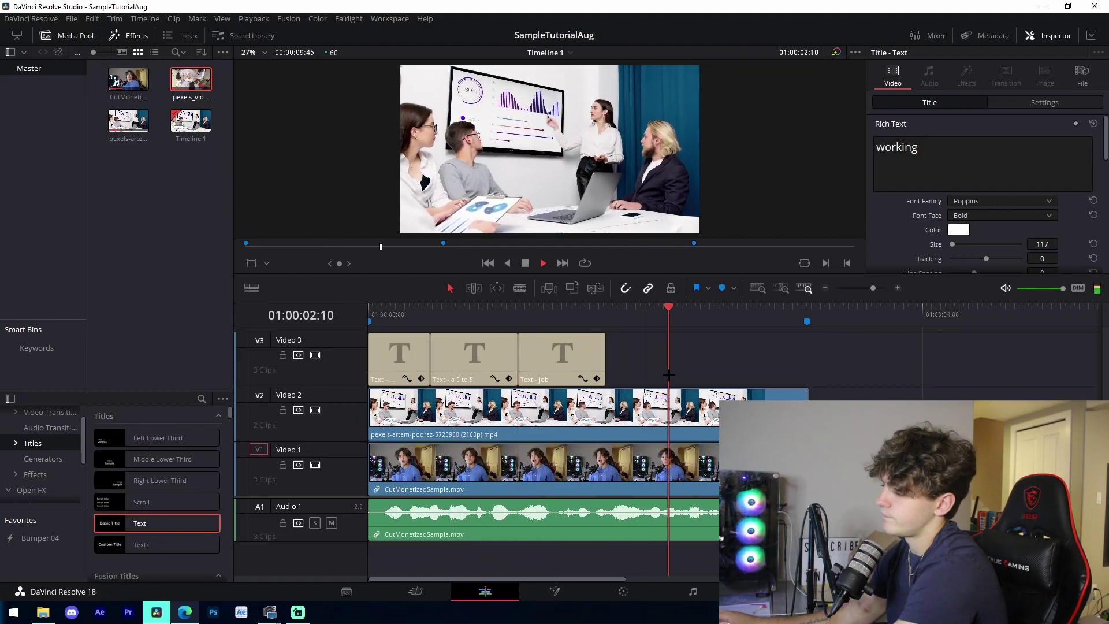
# Step: Stop the playback and list the general effects, including Adjustment Clip, in the effects library
pyautogui.press('space')
pyautogui.click(824, 287)
pyautogui.click(825, 288)
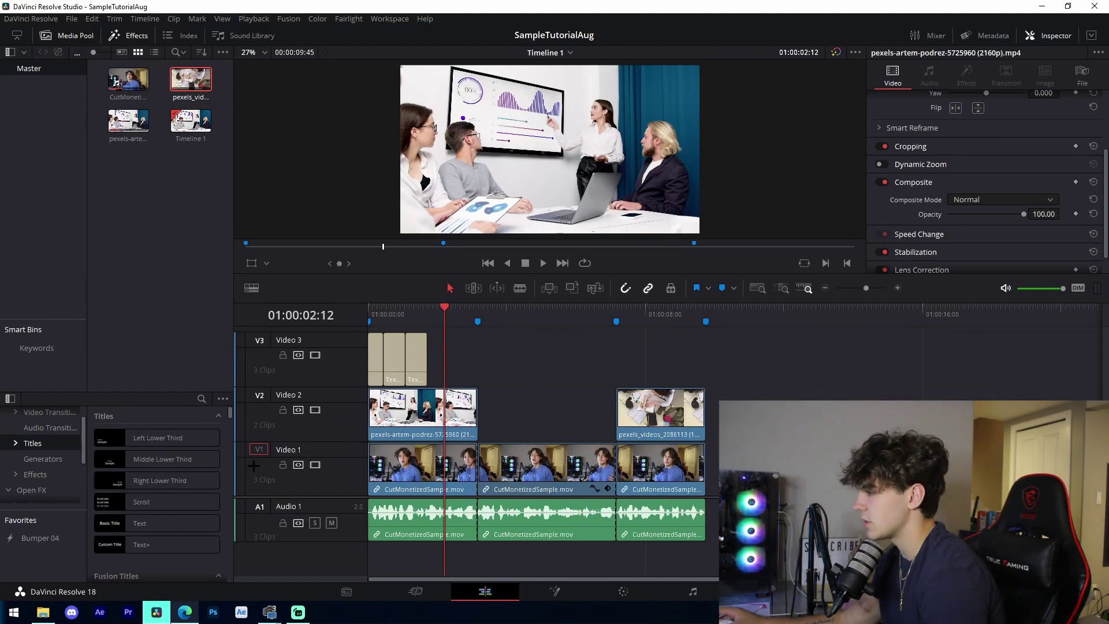
pyautogui.click(46, 473)
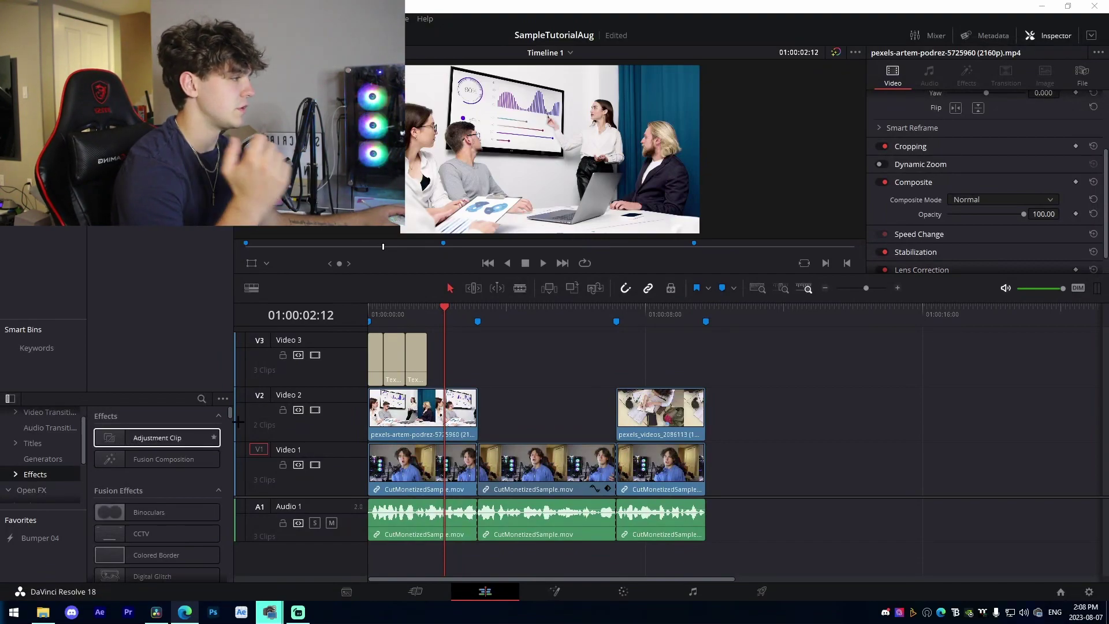
# Step: Put the playhead on the cut at 01:00:03:11 and add an Adjustment Clip to Video 3 above it
pyautogui.click(894, 287)
pyautogui.click(893, 287)
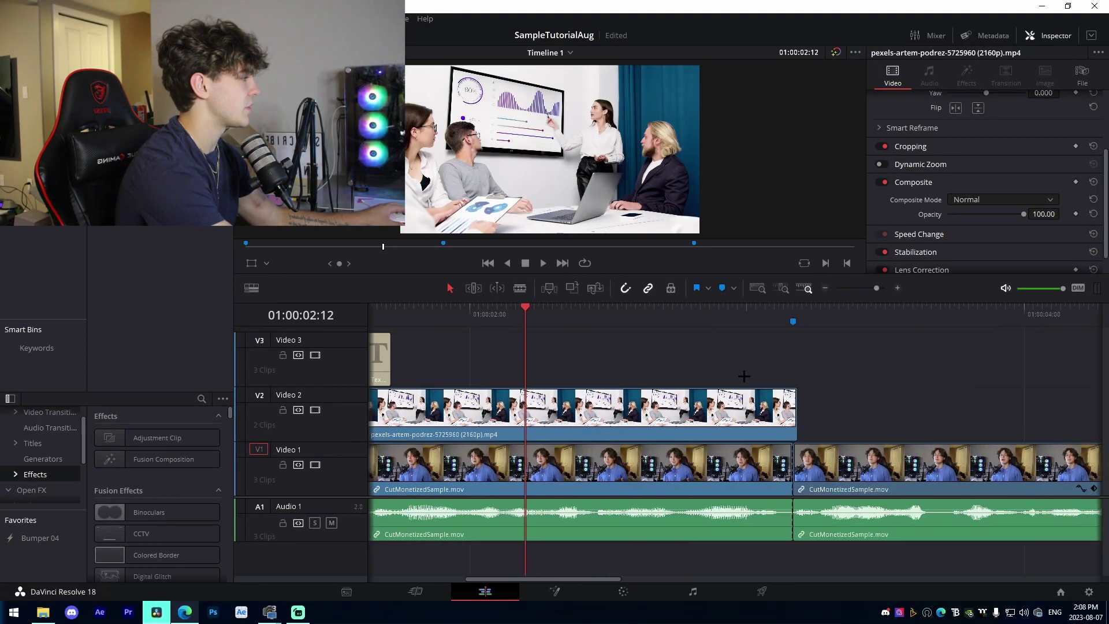
pyautogui.click(796, 315)
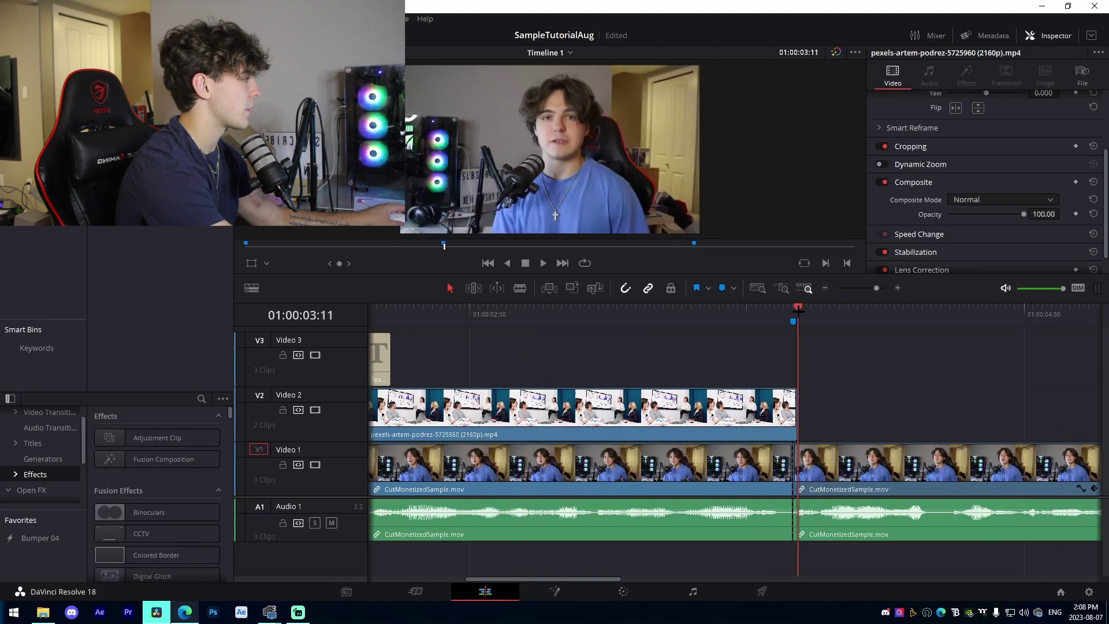
pyautogui.click(828, 287)
pyautogui.hscroll(5, 564, 411)
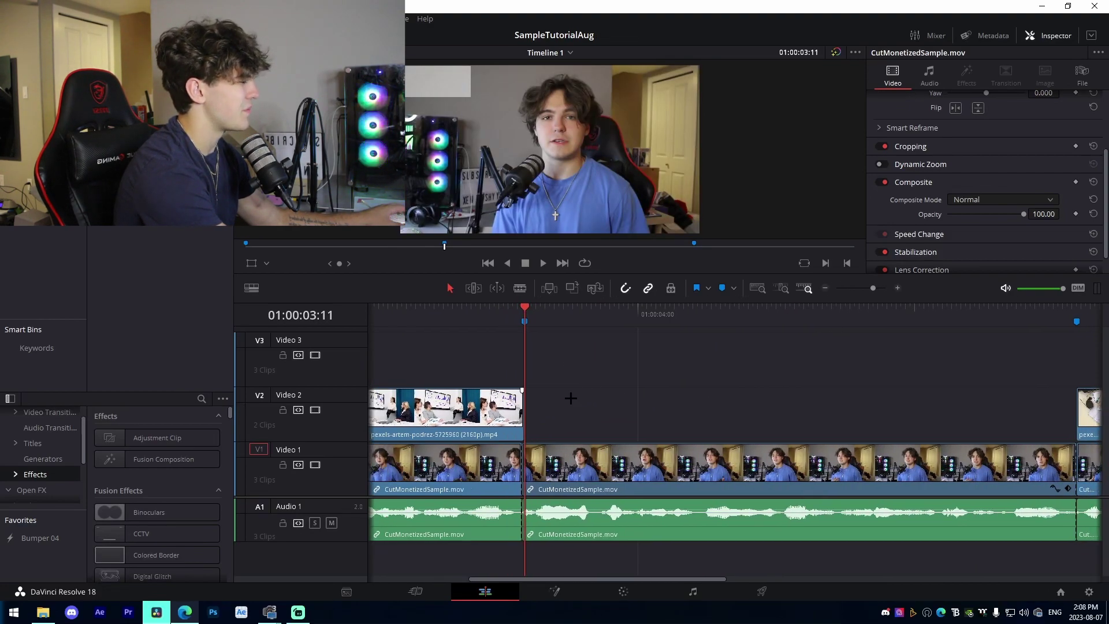
pyautogui.moveTo(157, 438); pyautogui.dragTo(479, 365)
pyautogui.click(827, 288)
pyautogui.click(826, 287)
# Step: Move the adjustment clip earlier on Video 3 so it starts about half a second before the cut
pyautogui.hotkey('ctrl', 'z')
pyautogui.hotkey('ctrl', 'shift', 'z')
pyautogui.hotkey('ctrl', 'z')
pyautogui.hotkey('ctrl', 'shift', 'z')
pyautogui.click(897, 287)
pyautogui.click(897, 288)
pyautogui.moveTo(804, 361); pyautogui.dragTo(745, 358)
pyautogui.press('b')
pyautogui.click(794, 377)
pyautogui.press('a')
pyautogui.click(857, 361)
pyautogui.press('Delete')
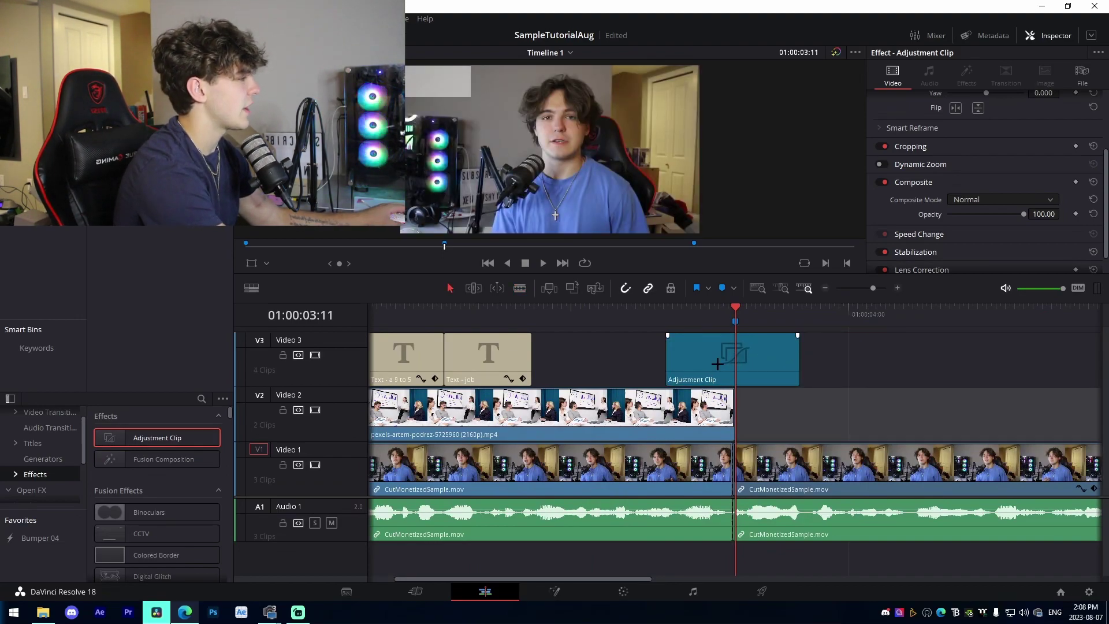
pyautogui.hotkey('ctrl', 'z')
pyautogui.hotkey('ctrl', 'z')
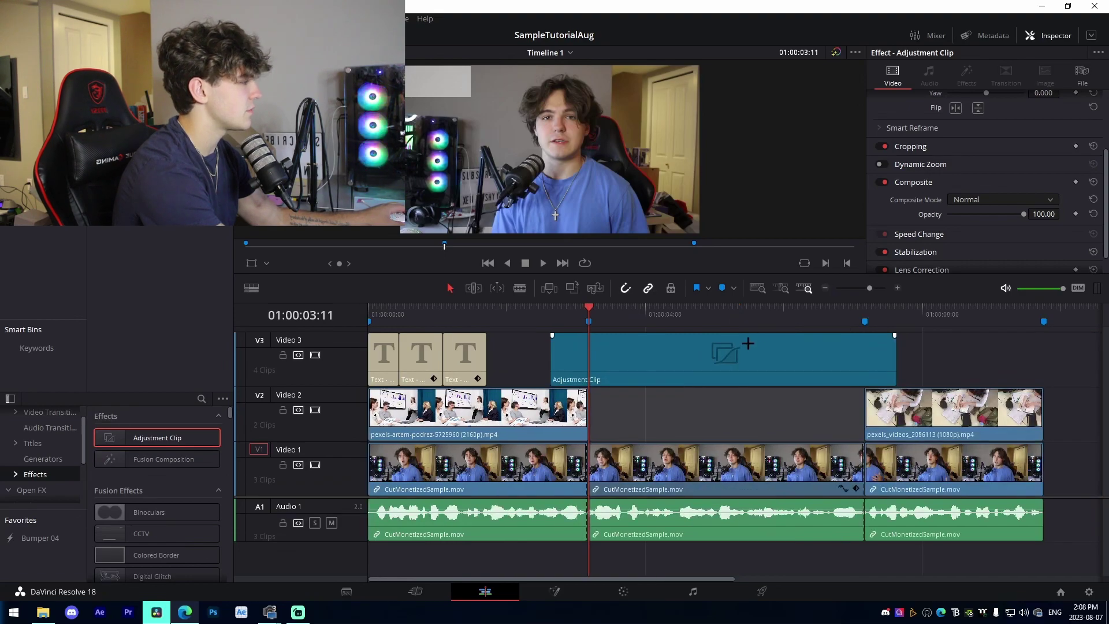
# Step: Split the adjustment clip at about 01:00:03:51, delete the remainder and centre the short clip over the cut at 01:00:03:11
pyautogui.press('b')
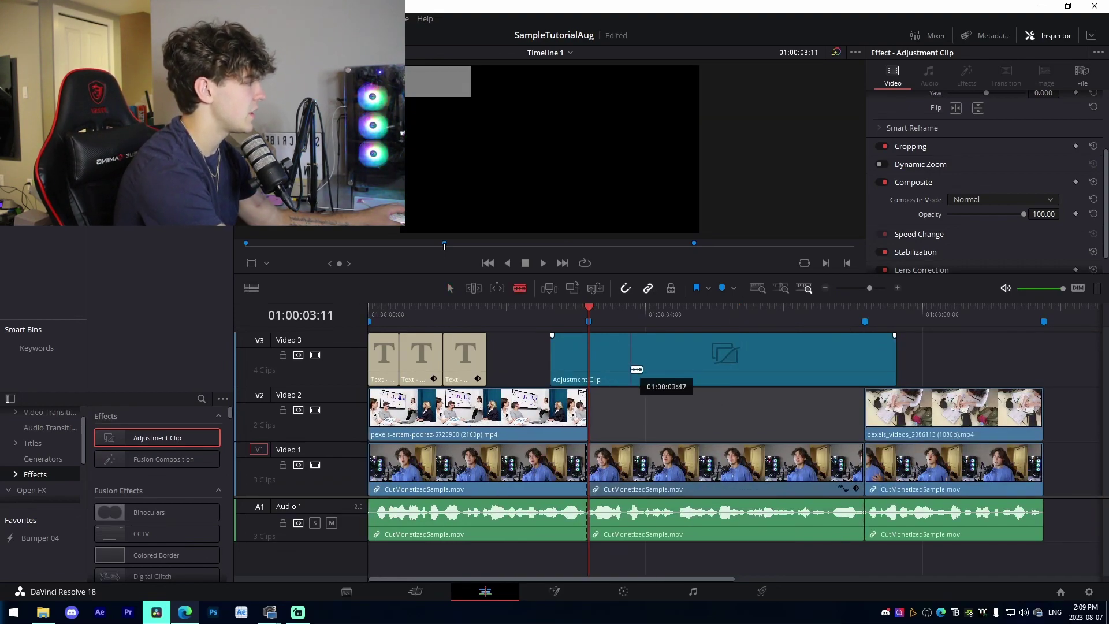
pyautogui.press('a')
pyautogui.press('b')
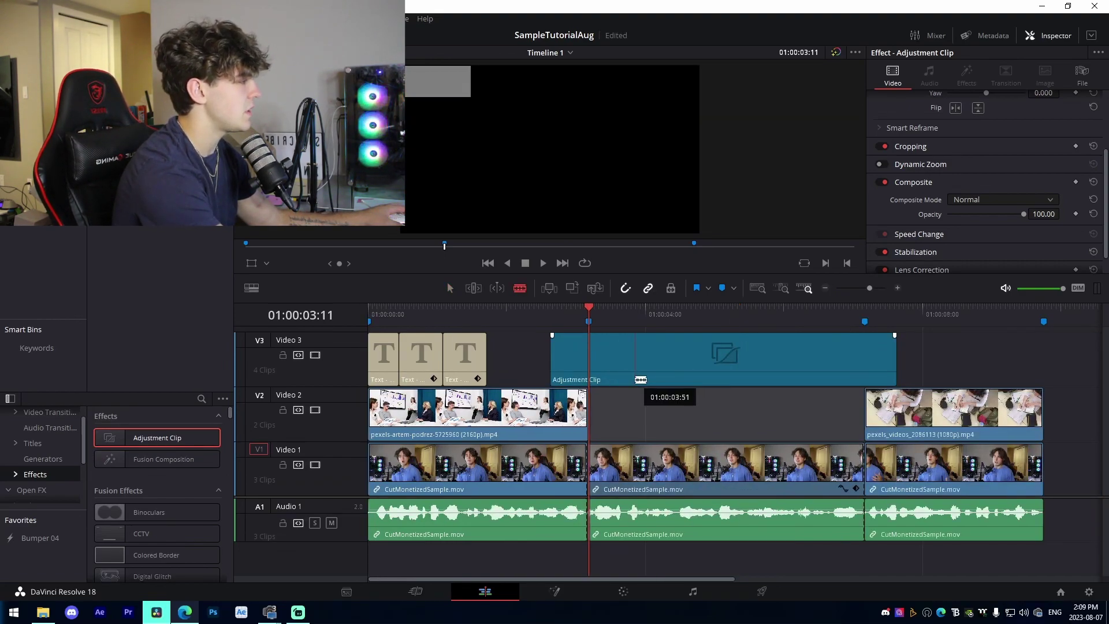
pyautogui.click(635, 380)
pyautogui.press('a')
pyautogui.click(739, 366)
pyautogui.press('BackSpace')
pyautogui.hotkey('ctrl', 's')
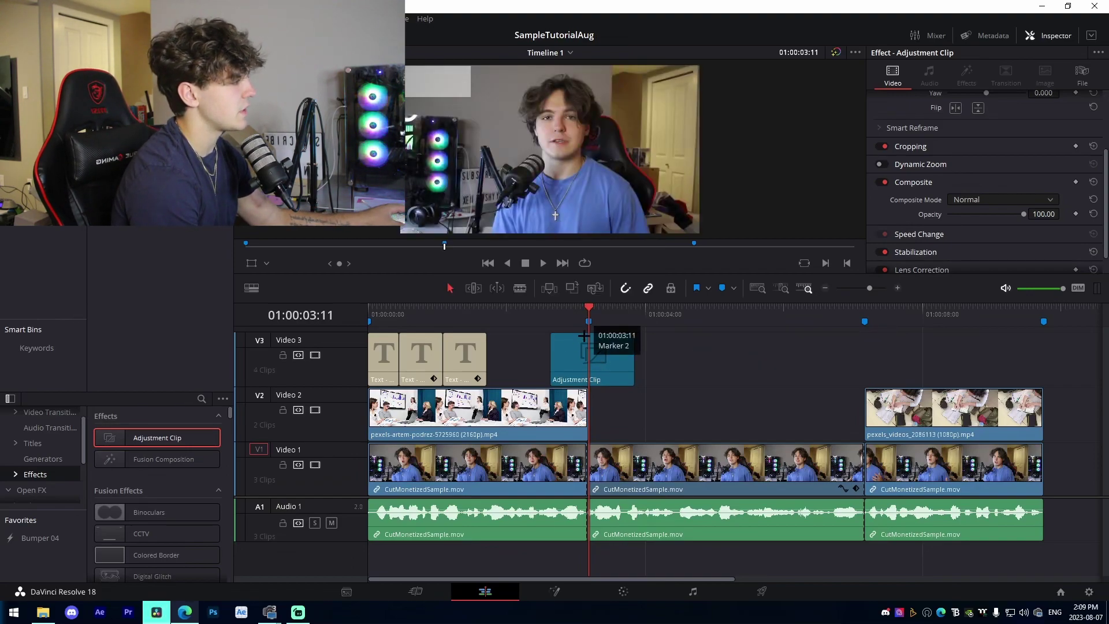
pyautogui.moveTo(600, 370); pyautogui.dragTo(592, 370)
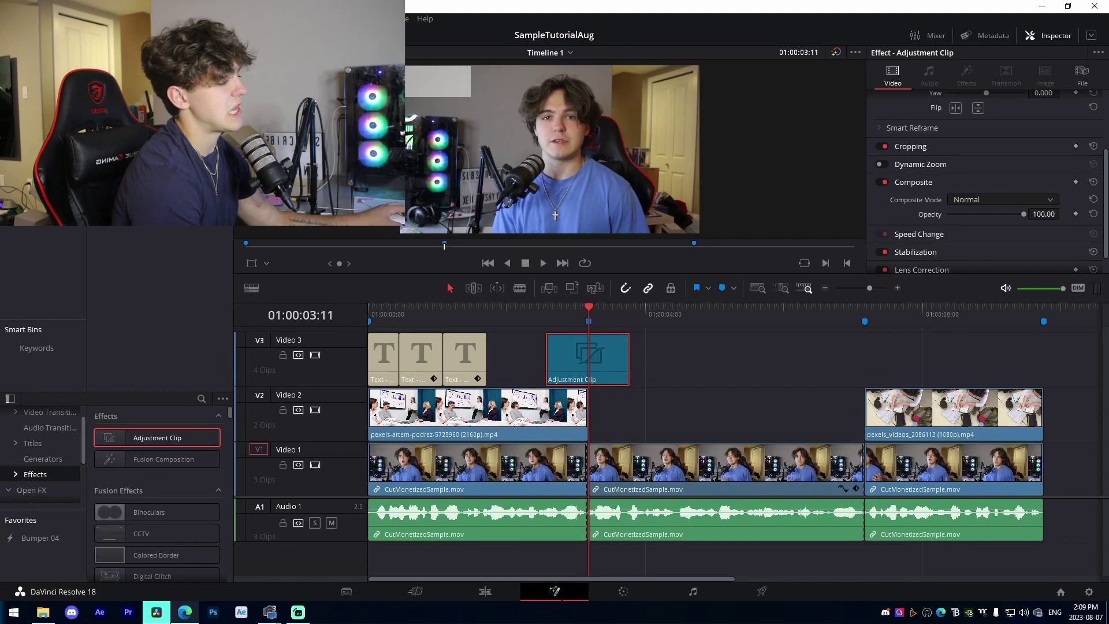
# Step: Open the adjustment clip in Fusion, then switch to File Explorer and open the Davinci folder of the Joshyy Transition Pack
pyautogui.click(574, 590)
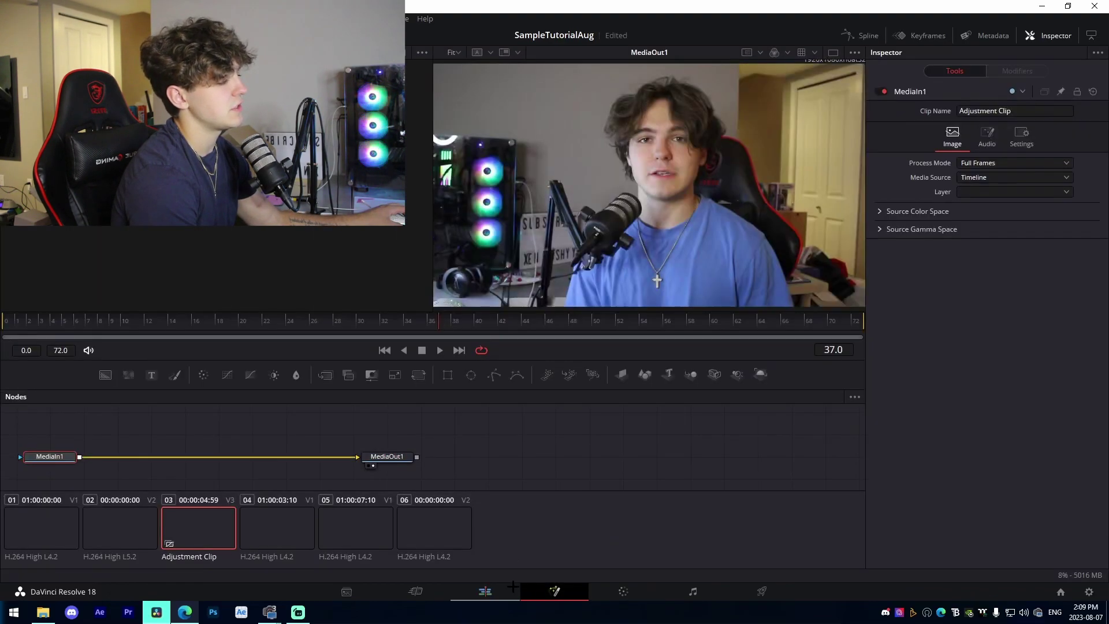
pyautogui.click(43, 613)
pyautogui.scroll(9, 297, 415)
pyautogui.scroll(5, 312, 399)
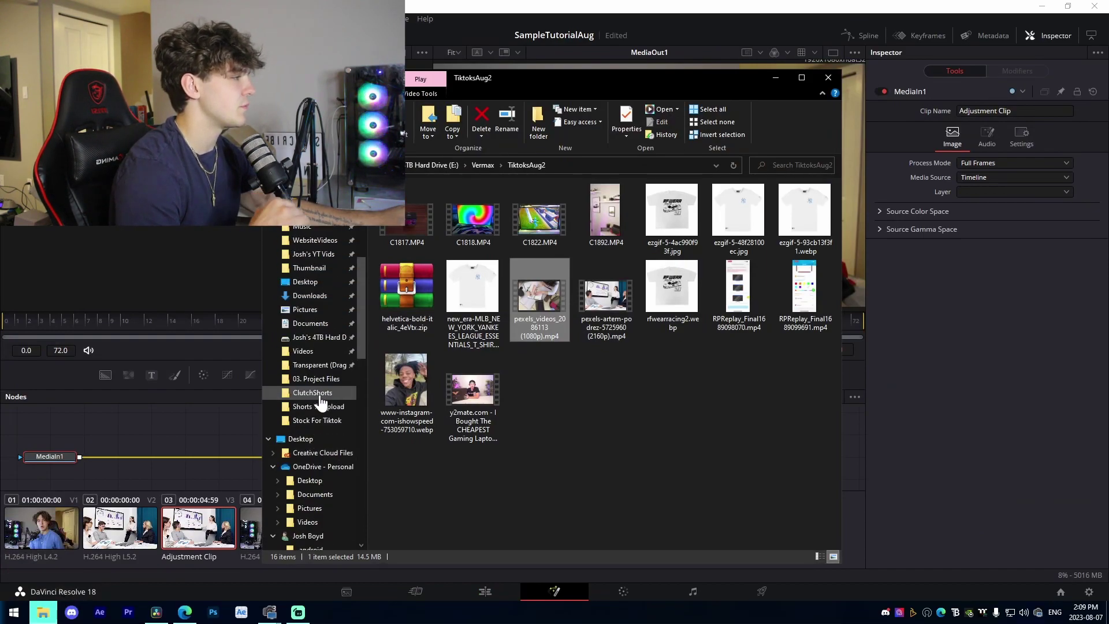
pyautogui.click(317, 296)
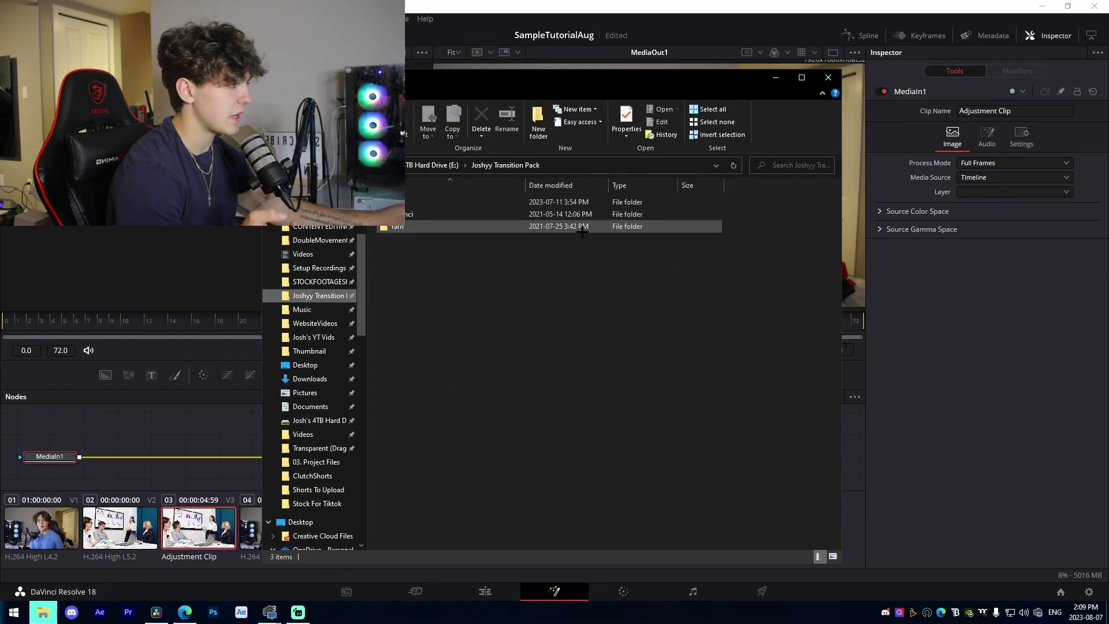
pyautogui.doubleClick(463, 213)
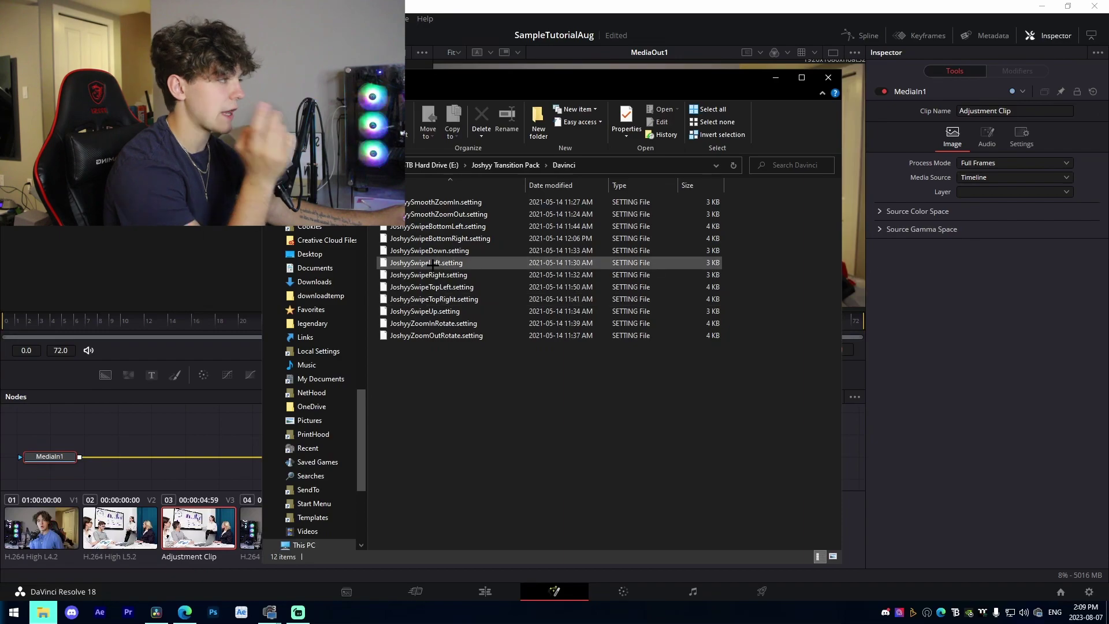
# Step: Add JoshyySwipeRight.setting to the node graph and connect its S_BlurMoCurves1 node between MediaIn1 and MediaOut1
pyautogui.moveTo(431, 275); pyautogui.dragTo(212, 462)
pyautogui.click(211, 443)
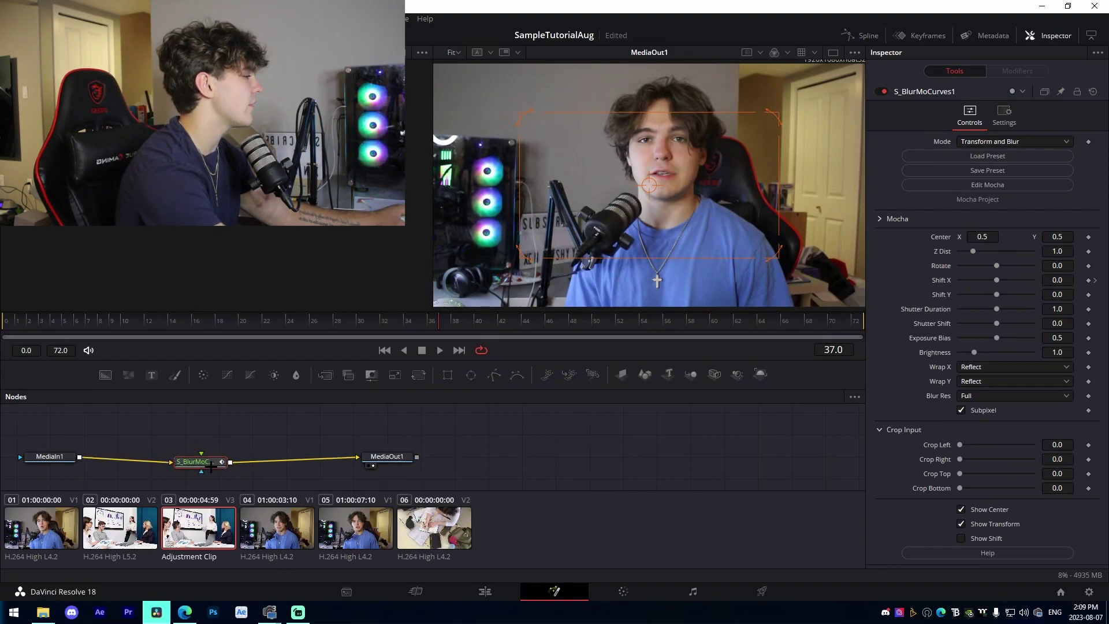
pyautogui.moveTo(210, 467); pyautogui.dragTo(207, 440)
pyautogui.moveTo(355, 457)
pyautogui.mouseDown()
pyautogui.moveTo(209, 461)
pyautogui.moveTo(175, 439)
pyautogui.moveTo(357, 456)
pyautogui.mouseUp()
pyautogui.moveTo(202, 439); pyautogui.dragTo(212, 456)
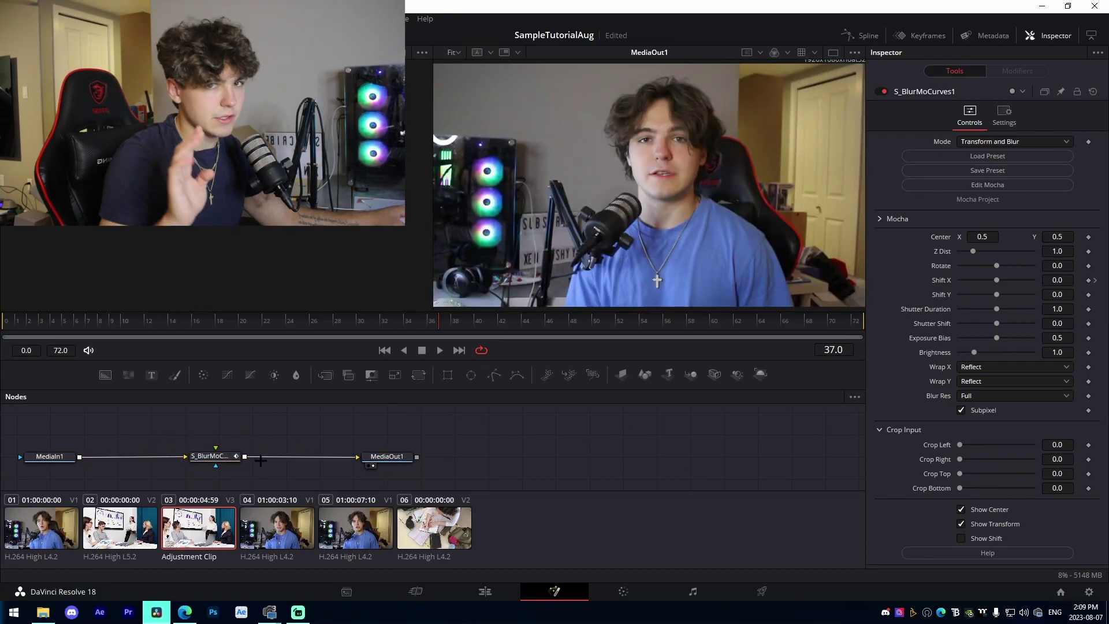
# Step: Show the ShiftX keyframes of S_BlurMoCurves1 and move them into the adjustment clip so they centre near frame 38
pyautogui.click(23, 320)
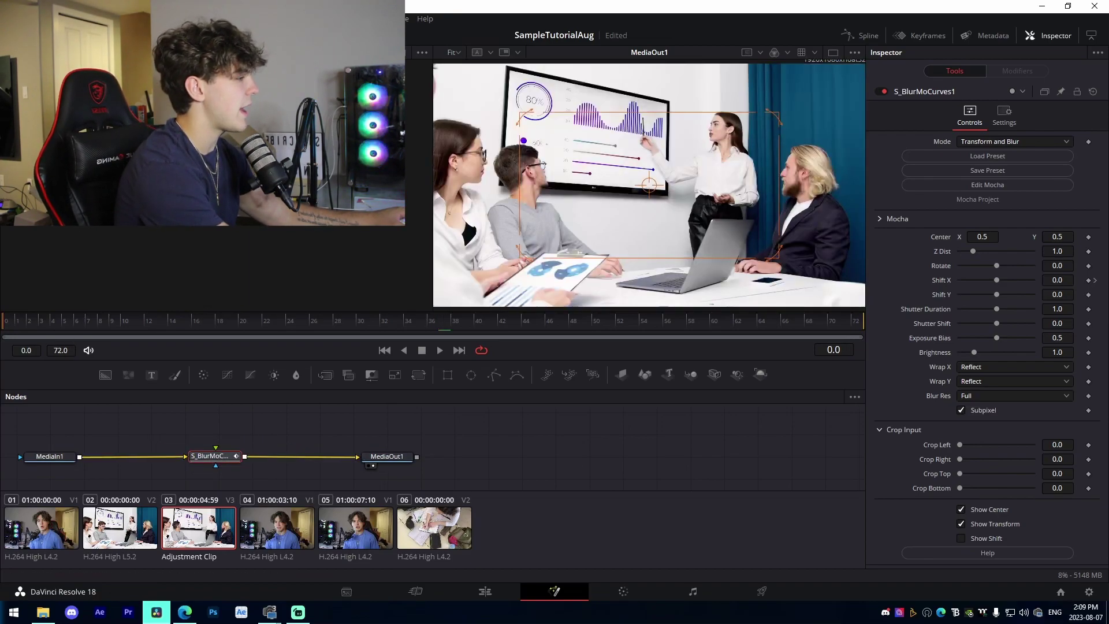
pyautogui.click(927, 36)
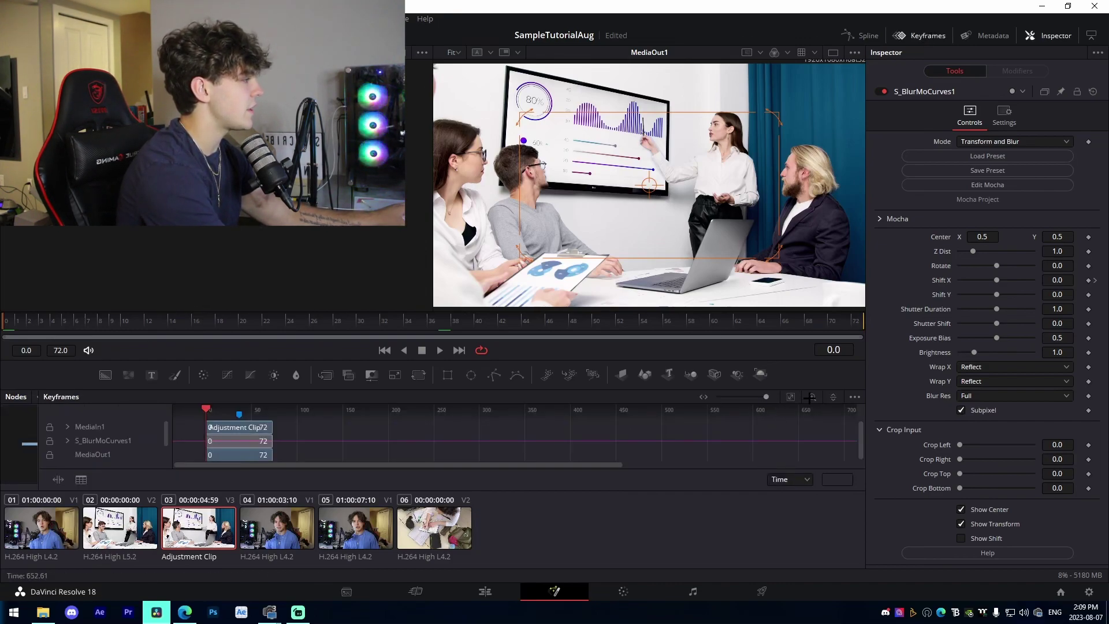
pyautogui.click(792, 397)
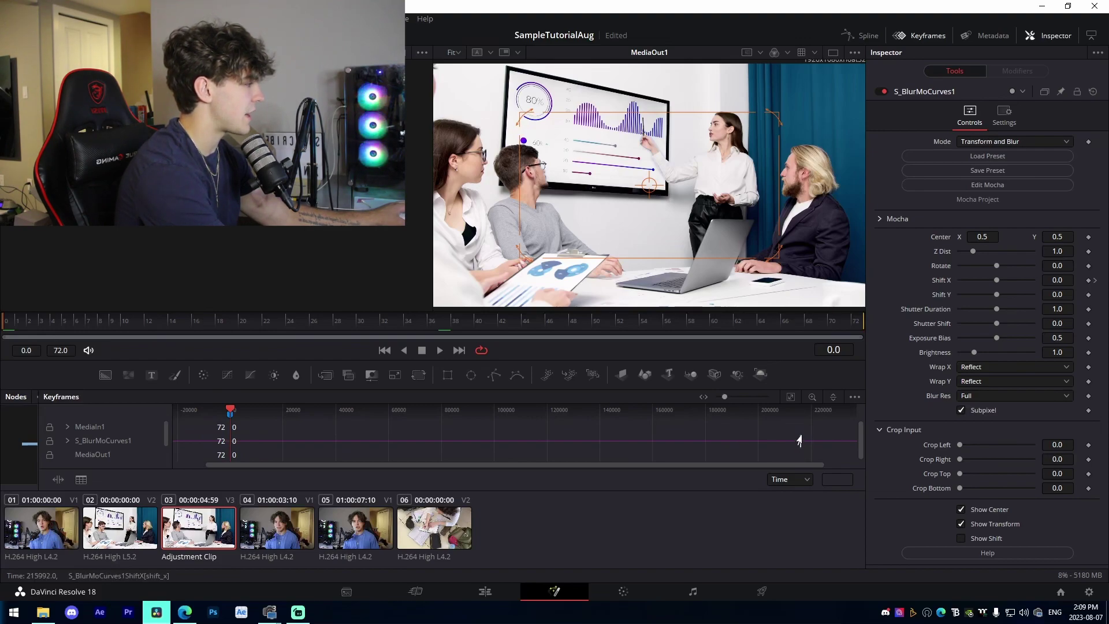
pyautogui.click(822, 437)
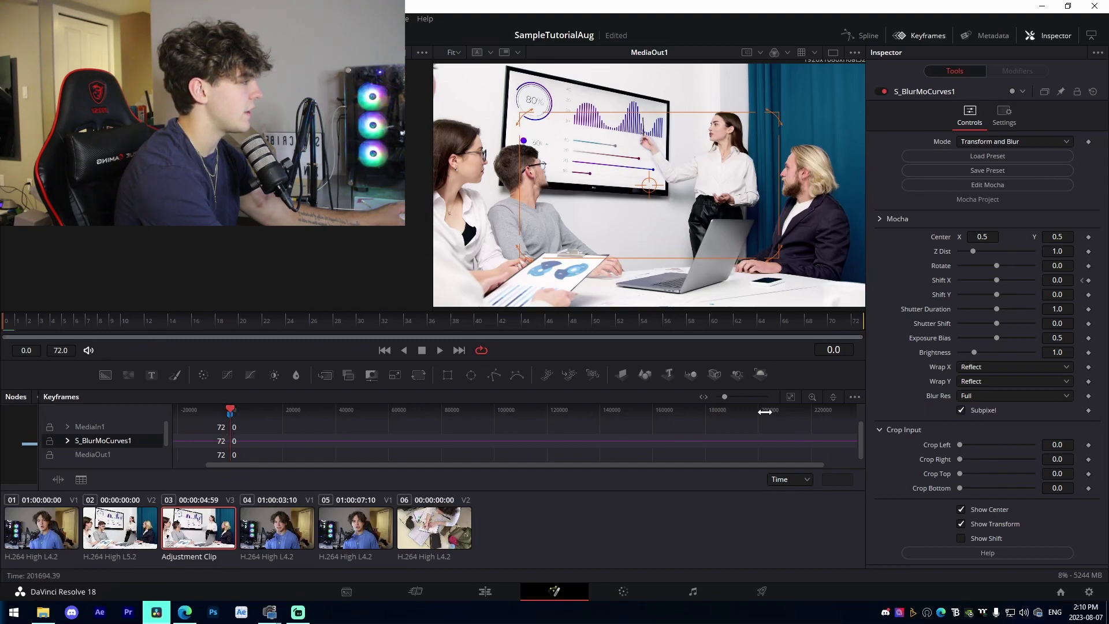
pyautogui.click(791, 397)
pyautogui.click(68, 441)
pyautogui.moveTo(311, 443); pyautogui.dragTo(753, 467)
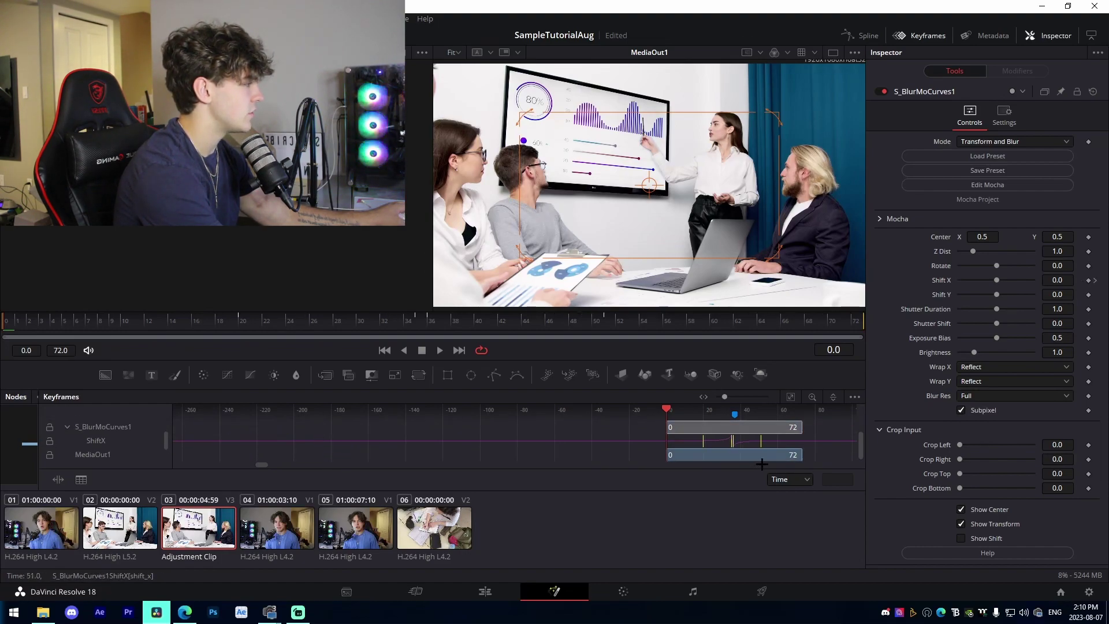
pyautogui.click(445, 321)
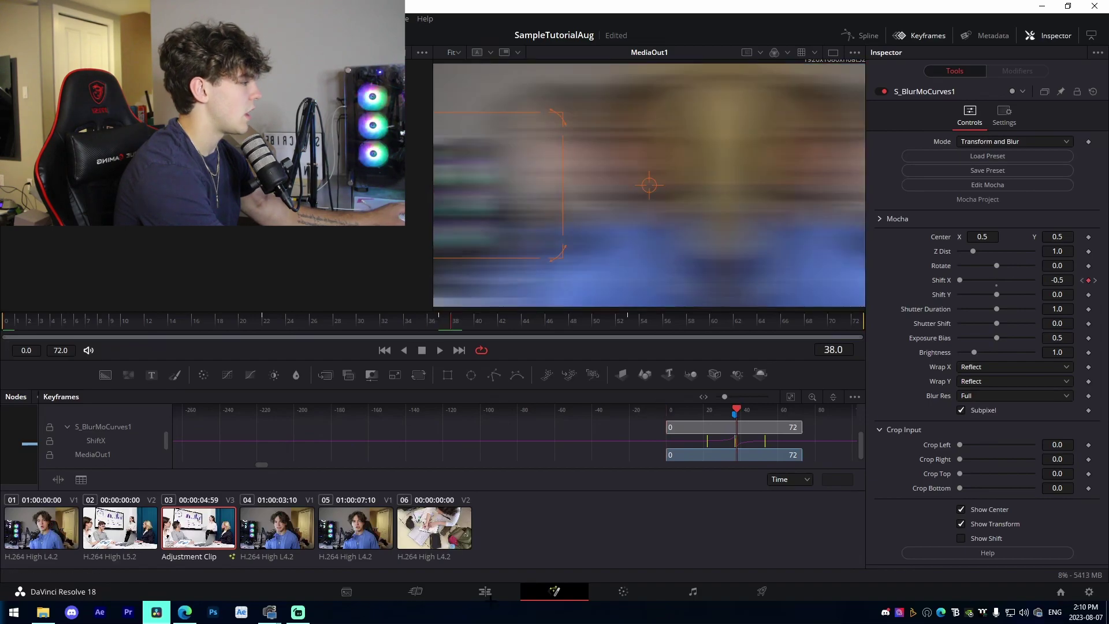
# Step: Check the transition against the timeline cut and shift the ShiftX keyframes earlier so the -0.5 keyframe falls on frame 37
pyautogui.hotkey('shift', '4')
pyautogui.press('Left')
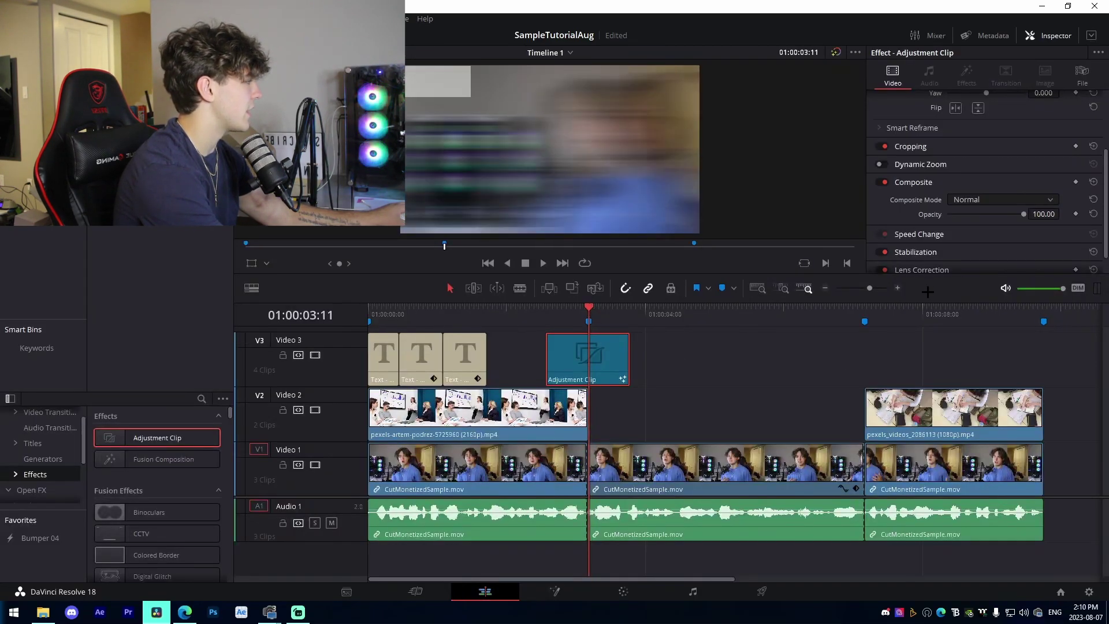
pyautogui.click(898, 290)
pyautogui.click(554, 591)
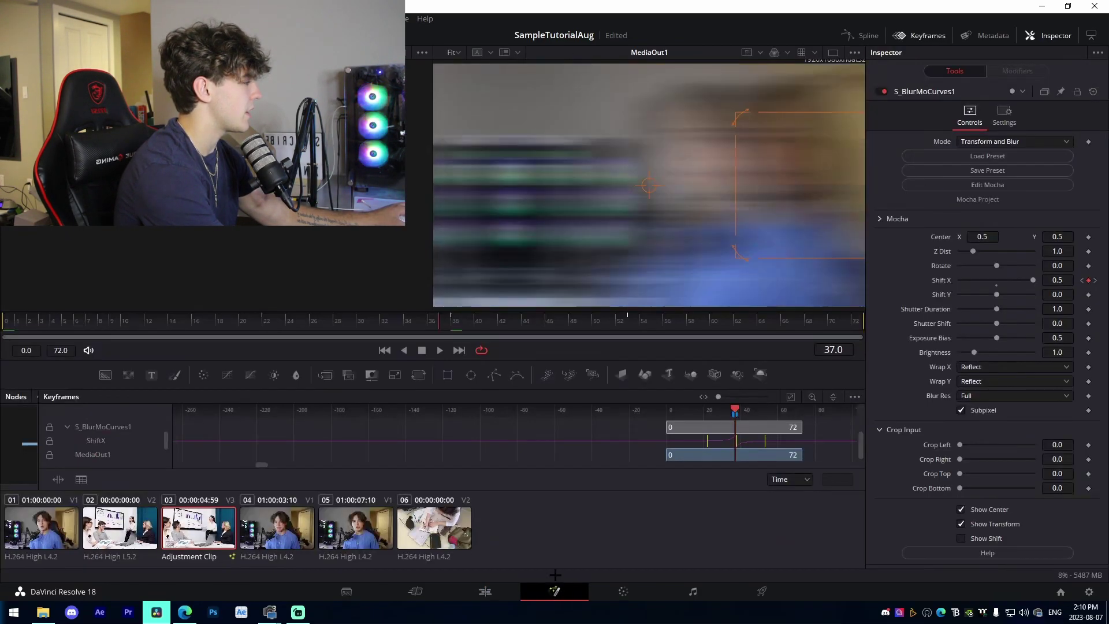
pyautogui.click(791, 396)
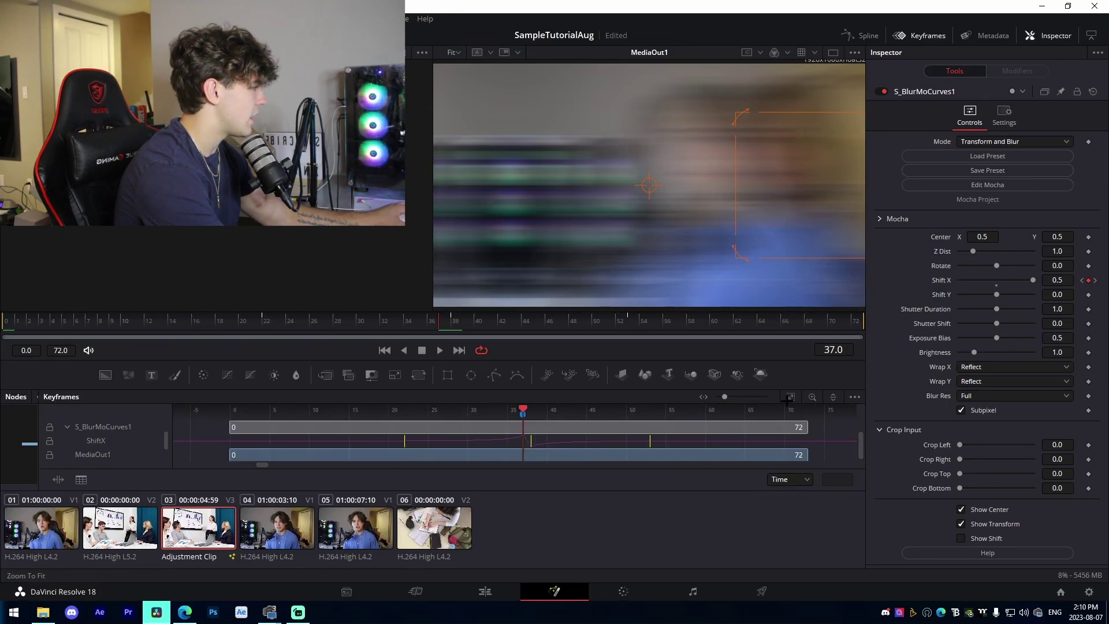
pyautogui.moveTo(524, 445); pyautogui.dragTo(427, 450)
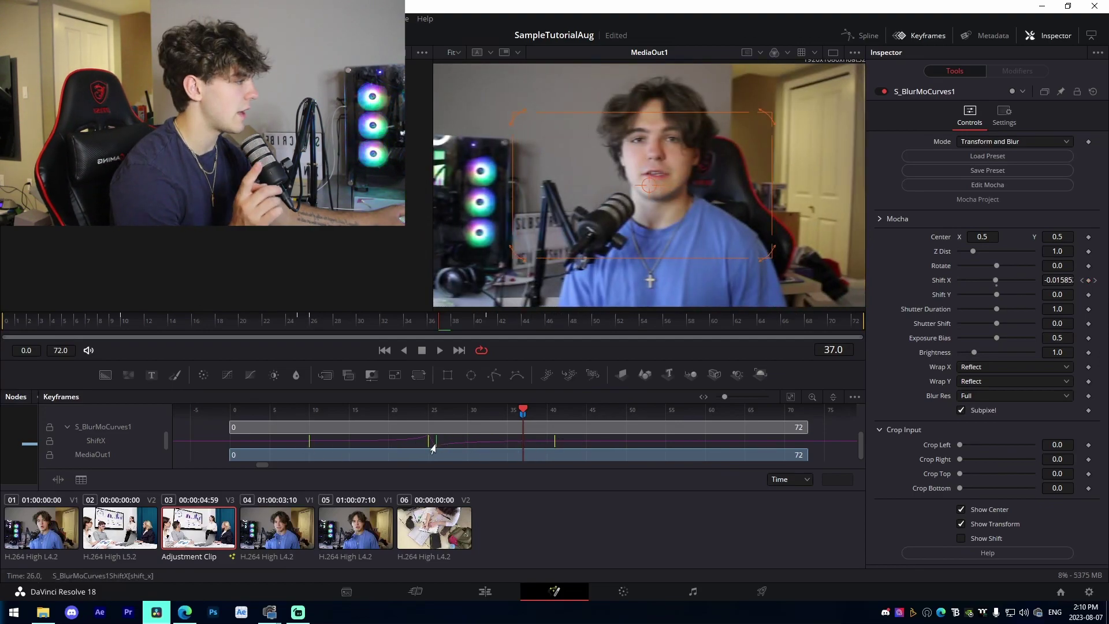
pyautogui.moveTo(433, 448); pyautogui.dragTo(518, 483)
pyautogui.click(485, 591)
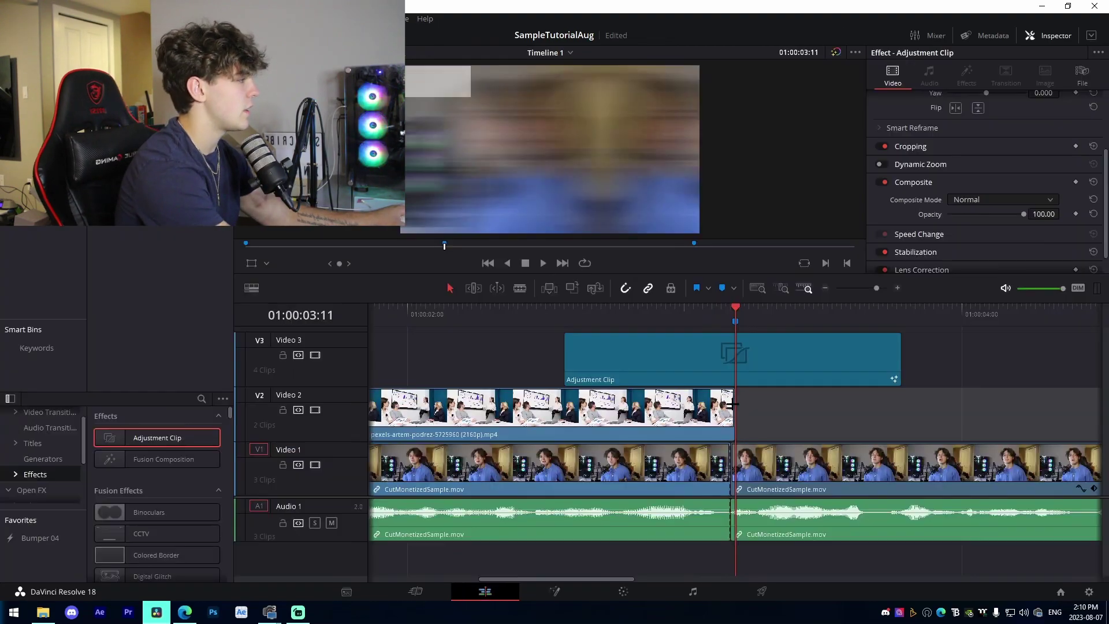
# Step: Play back the swipe transition several times across the cut at 01:00:03:11
pyautogui.click(629, 314)
pyautogui.press('space')
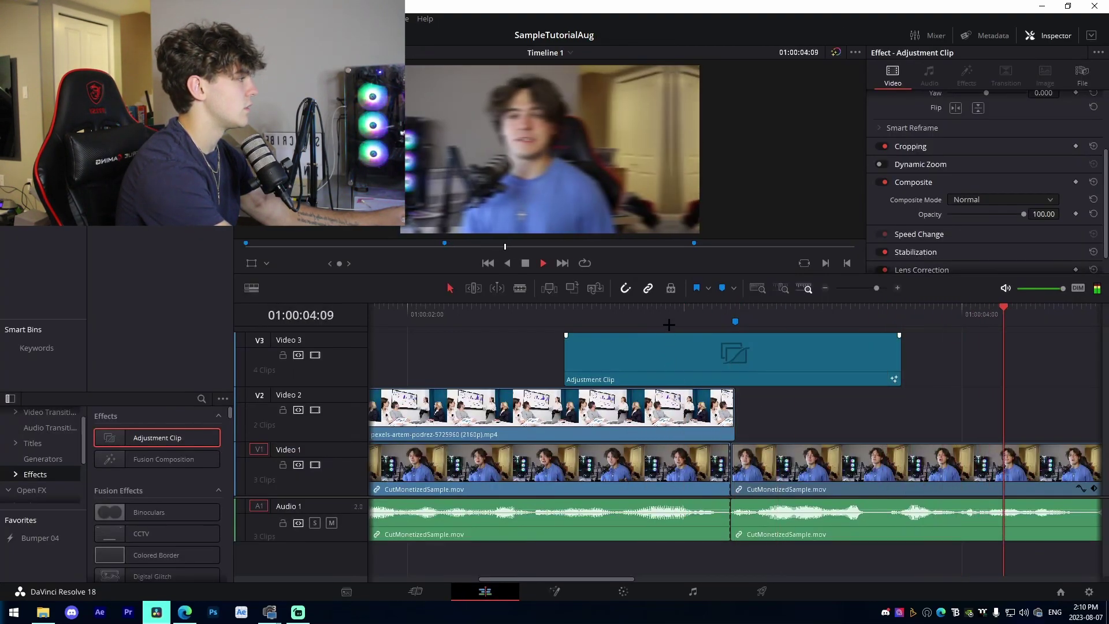
pyautogui.click(676, 316)
pyautogui.press('space')
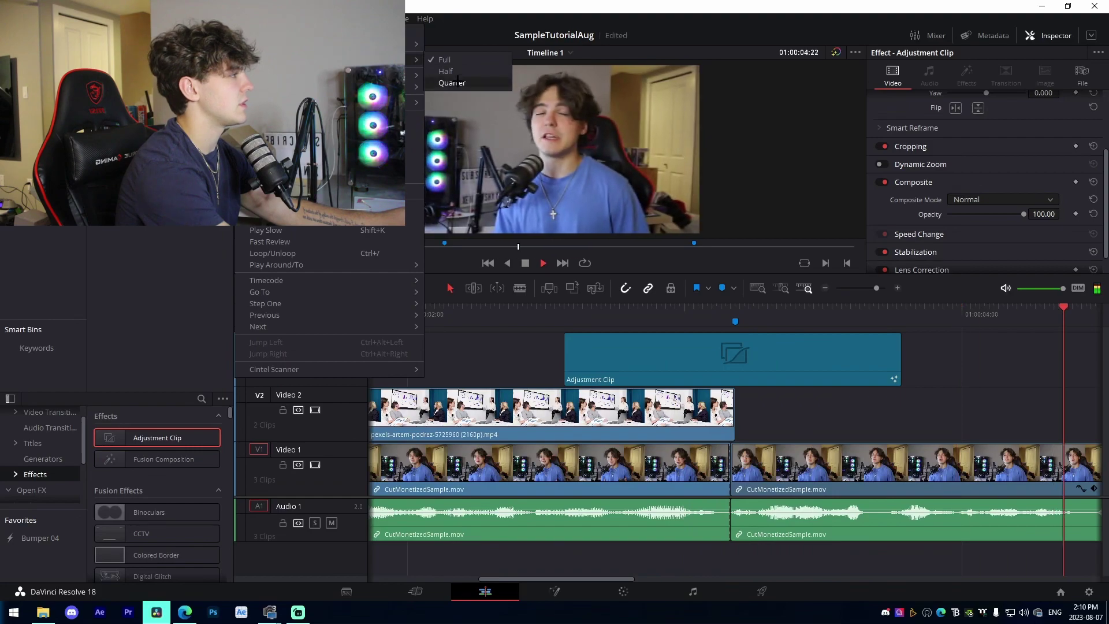
pyautogui.click(515, 316)
pyautogui.press('space')
pyautogui.click(497, 319)
pyautogui.press('space')
pyautogui.click(498, 319)
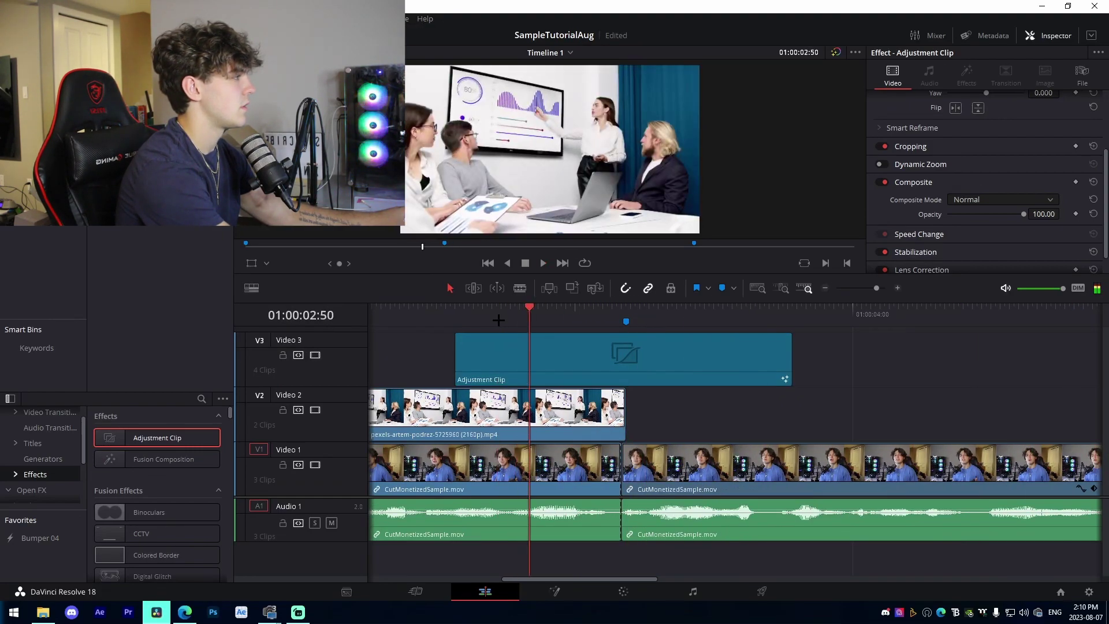
pyautogui.press('space')
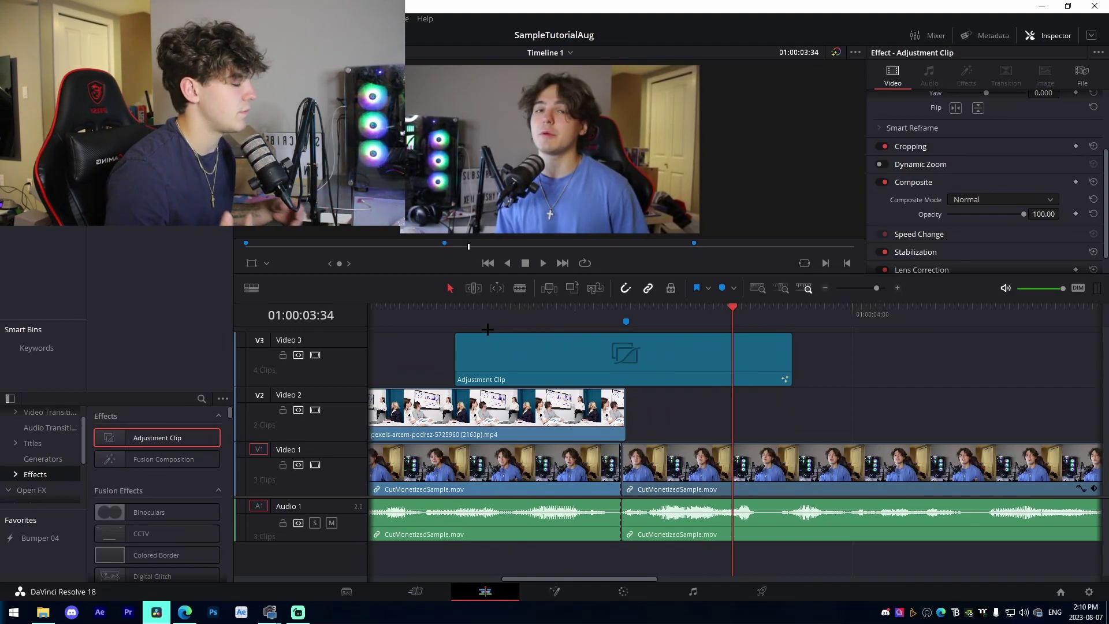
# Step: Mark the adjustment clip at the 01:00:03:11 cut and place a copy of it on Video 3 over the cut at 01:00:07:10
pyautogui.click(751, 313)
pyautogui.click(823, 290)
pyautogui.click(823, 290)
pyautogui.click(823, 290)
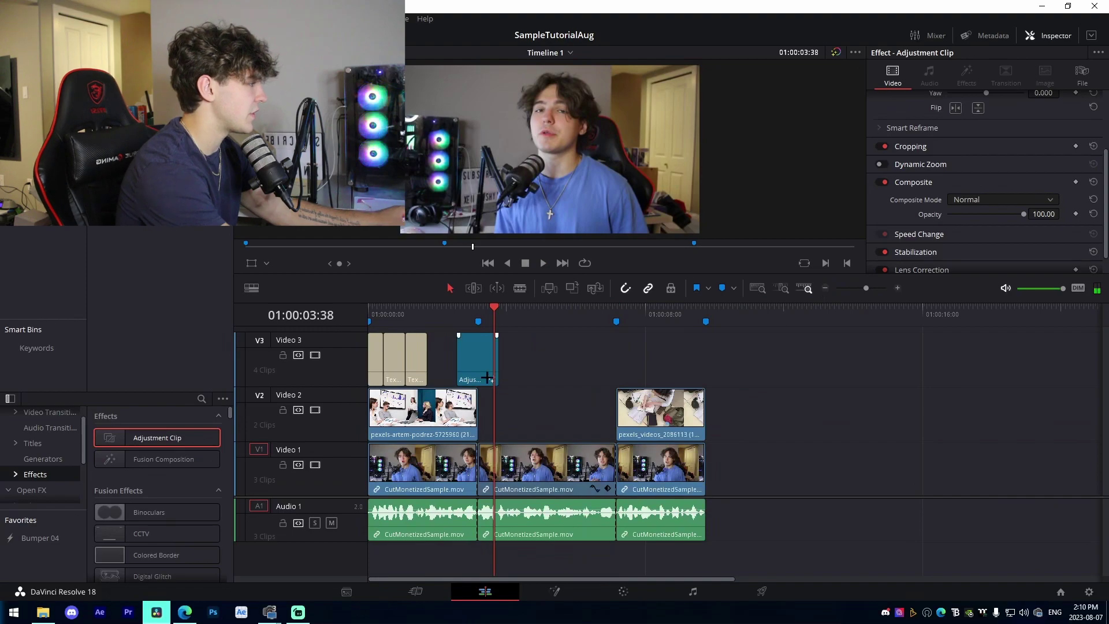
pyautogui.click(478, 320)
pyautogui.click(487, 358)
pyautogui.press('m')
pyautogui.moveTo(488, 358)
pyautogui.mouseDown()
pyautogui.moveTo(517, 349)
pyautogui.moveTo(623, 361)
pyautogui.mouseUp()
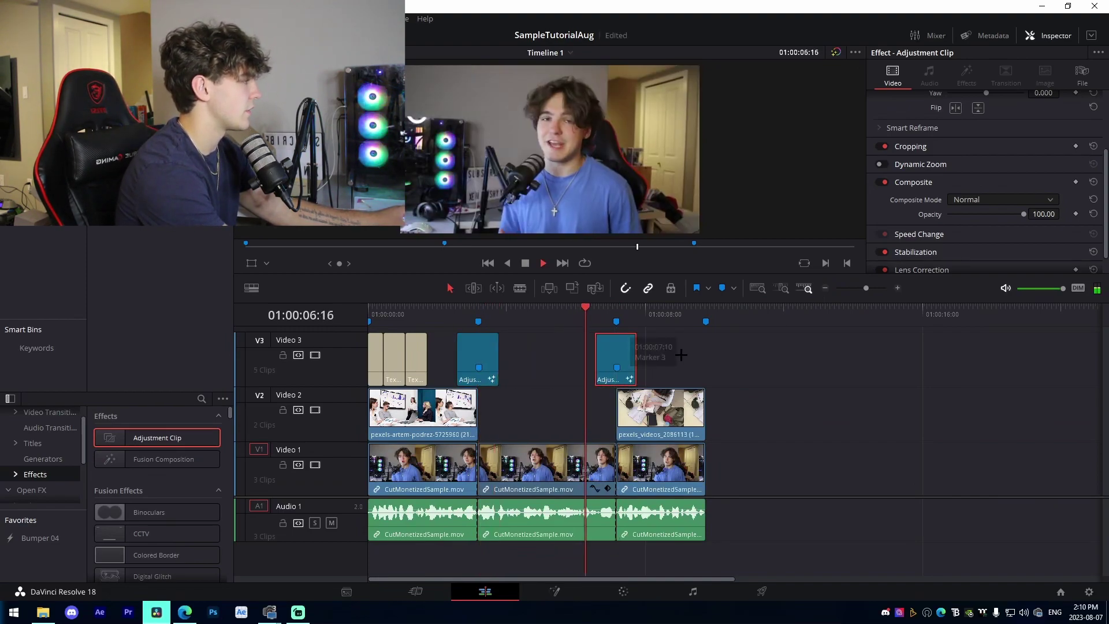
pyautogui.click(682, 359)
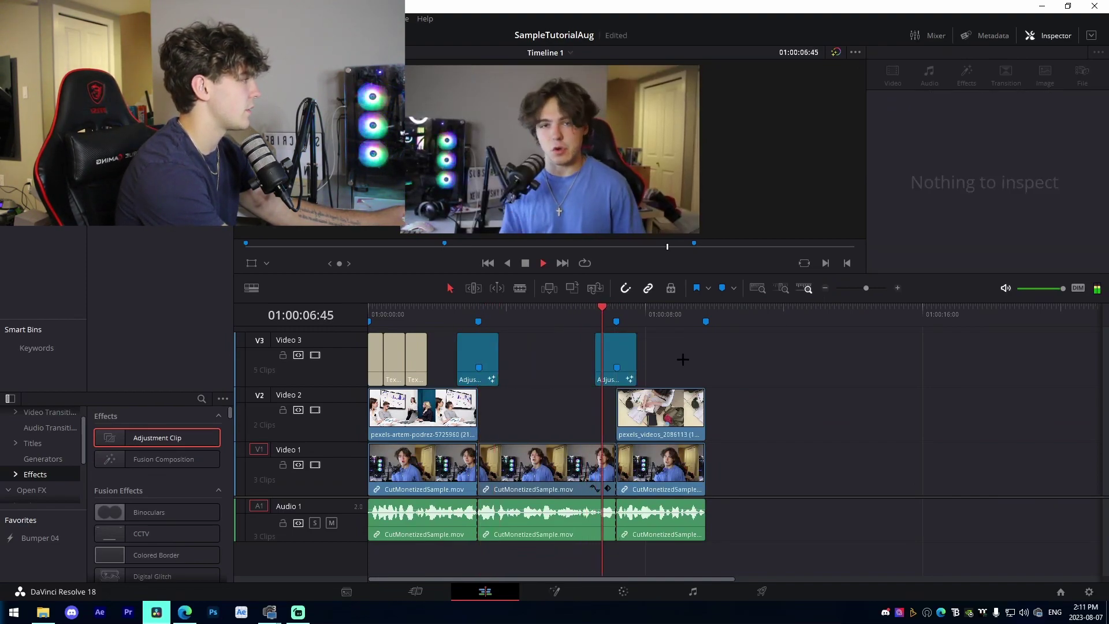
# Step: Switch to File Explorer and bring "ES_Madness All Around - Trailer Worx.mp3" from the DramaticContent music folder onto Audio 2 beneath the voice clips
pyautogui.press('space')
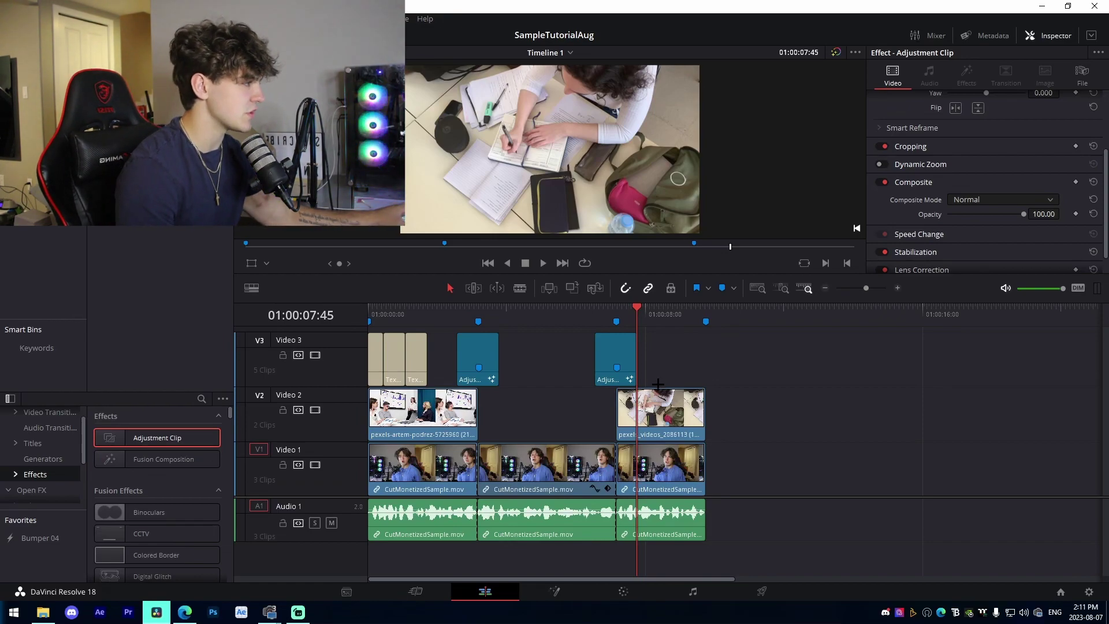
pyautogui.scroll(-2, 439, 497)
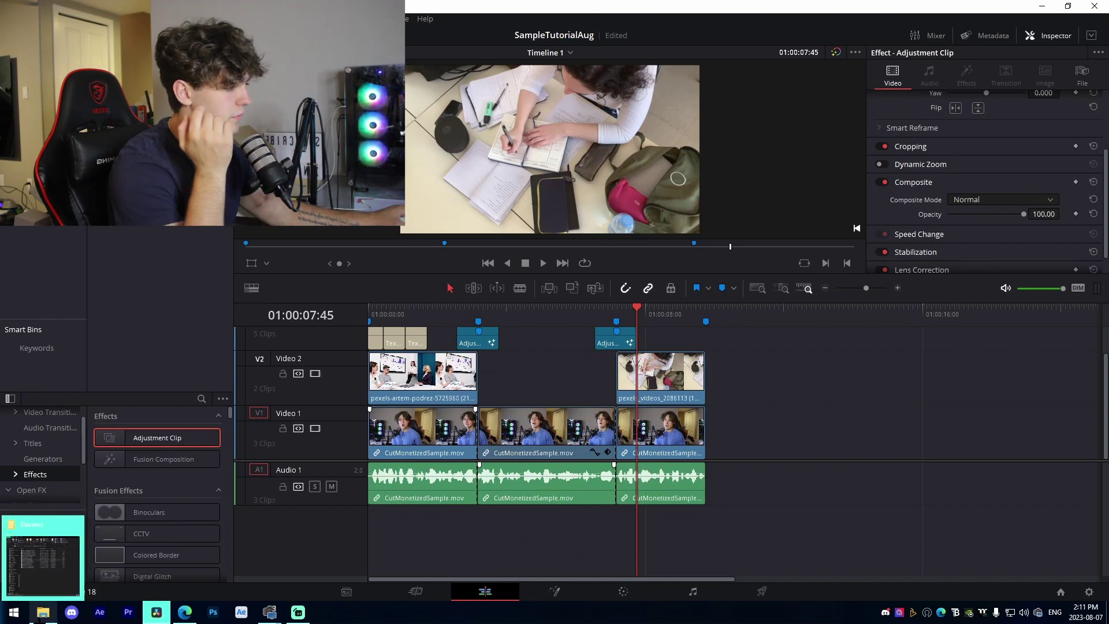
pyautogui.click(43, 612)
pyautogui.scroll(10, 289, 361)
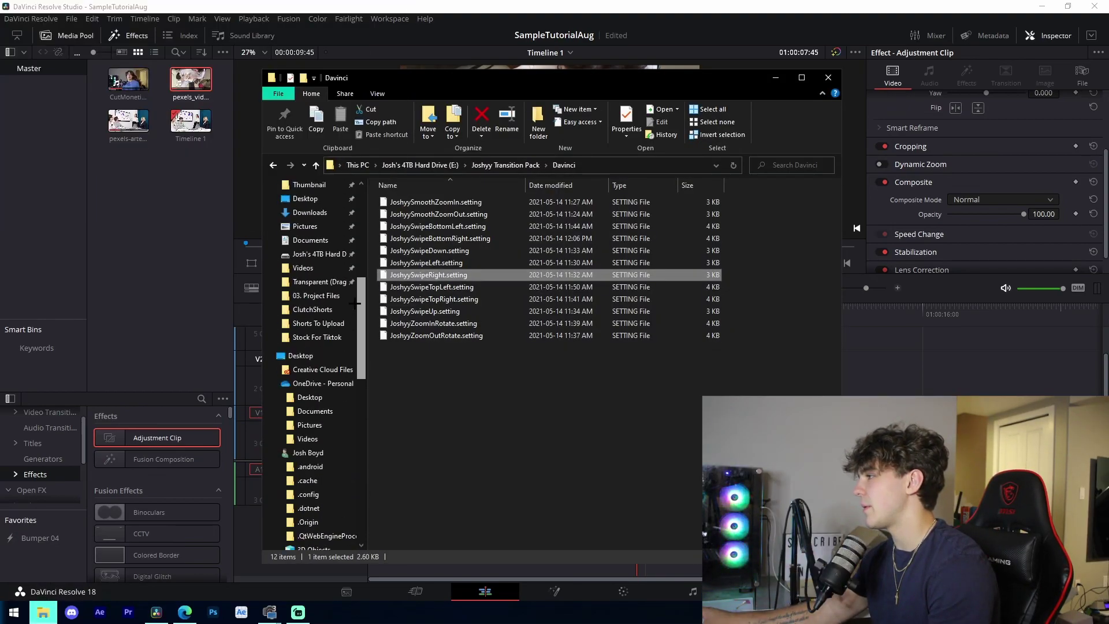
pyautogui.scroll(2, 323, 277)
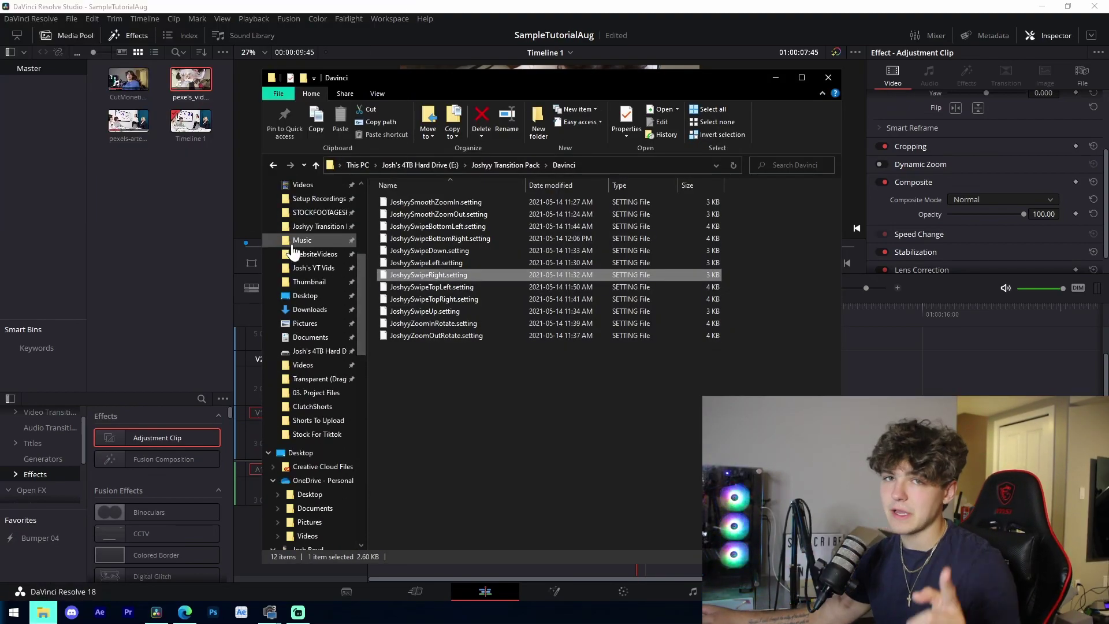
pyautogui.click(295, 241)
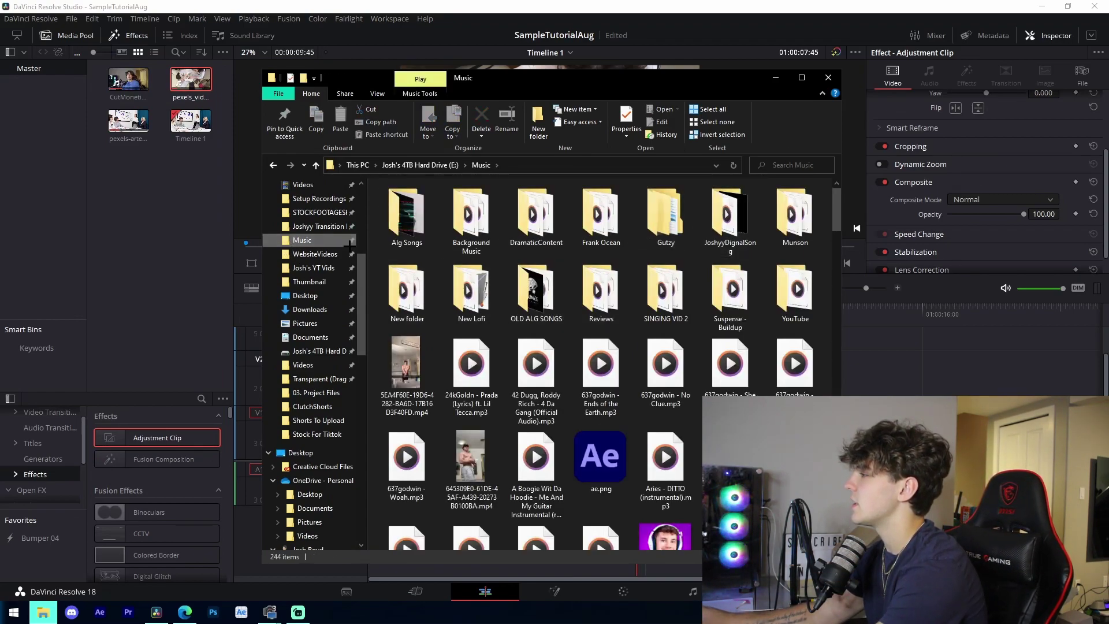
pyautogui.doubleClick(536, 218)
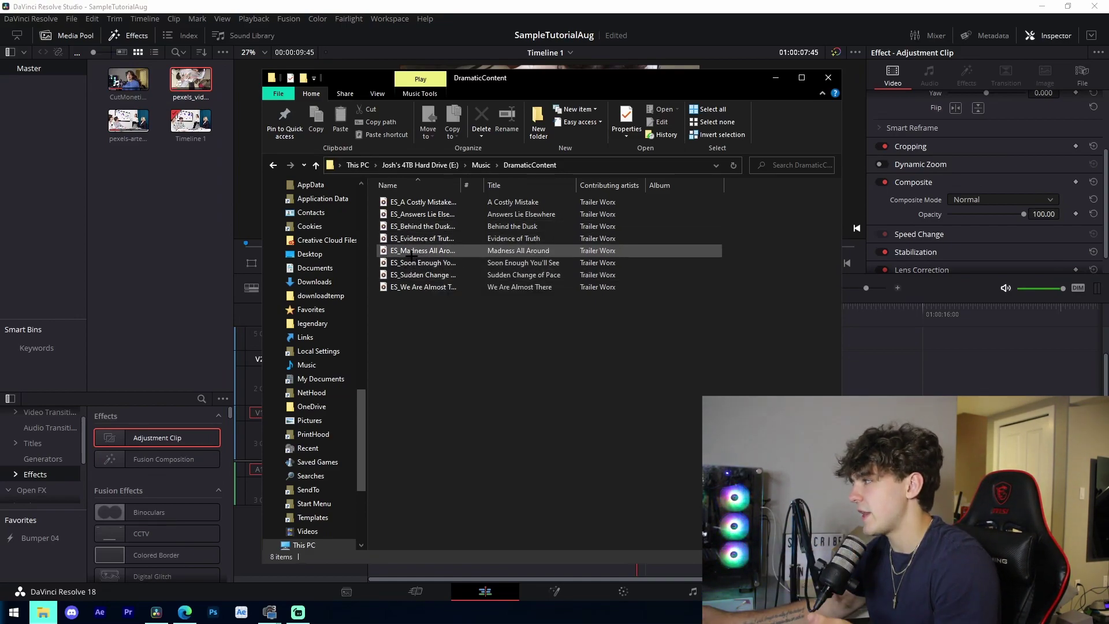
pyautogui.moveTo(411, 253); pyautogui.dragTo(476, 532)
pyautogui.moveTo(371, 532); pyautogui.dragTo(398, 536)
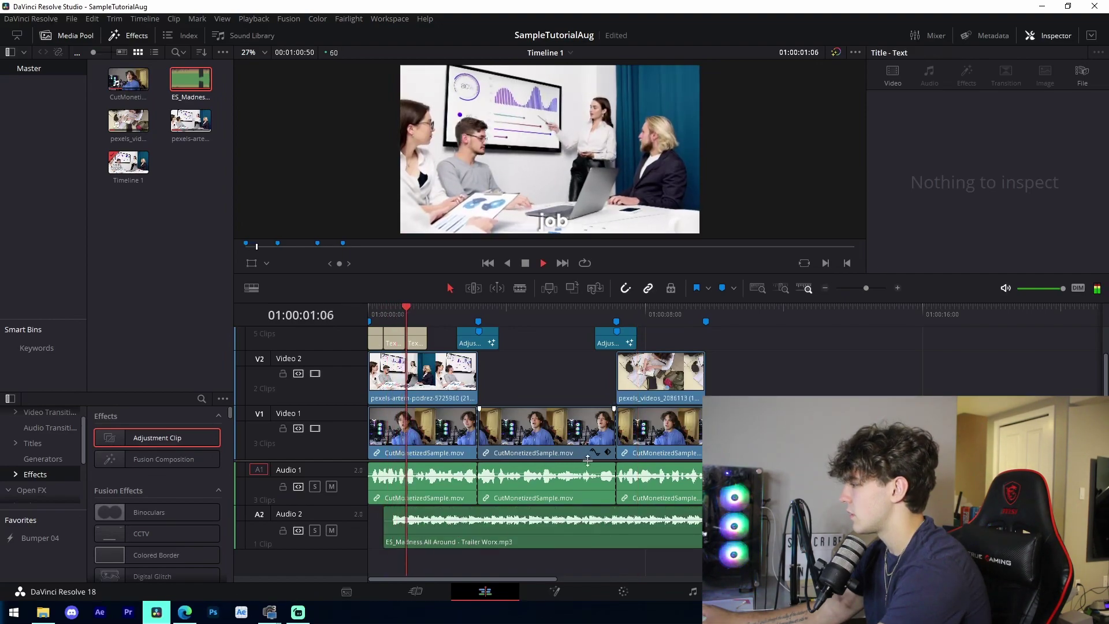
# Step: Play the opening with the music, trim the start of the music clip and close the gap before it on Audio 2
pyautogui.press('space')
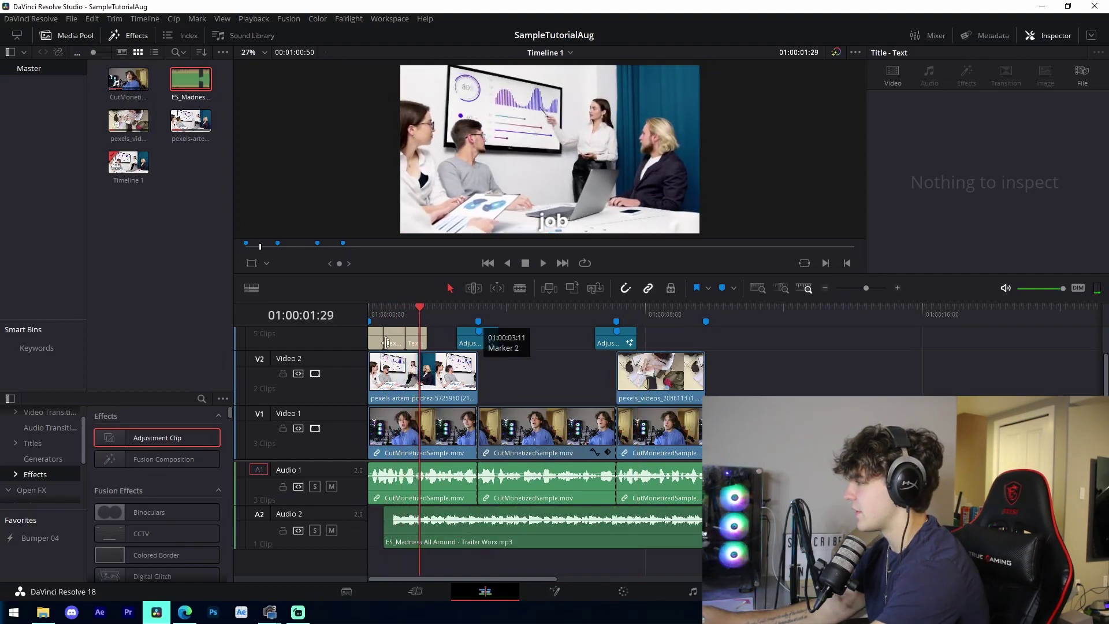
pyautogui.press('space')
pyautogui.click(390, 535)
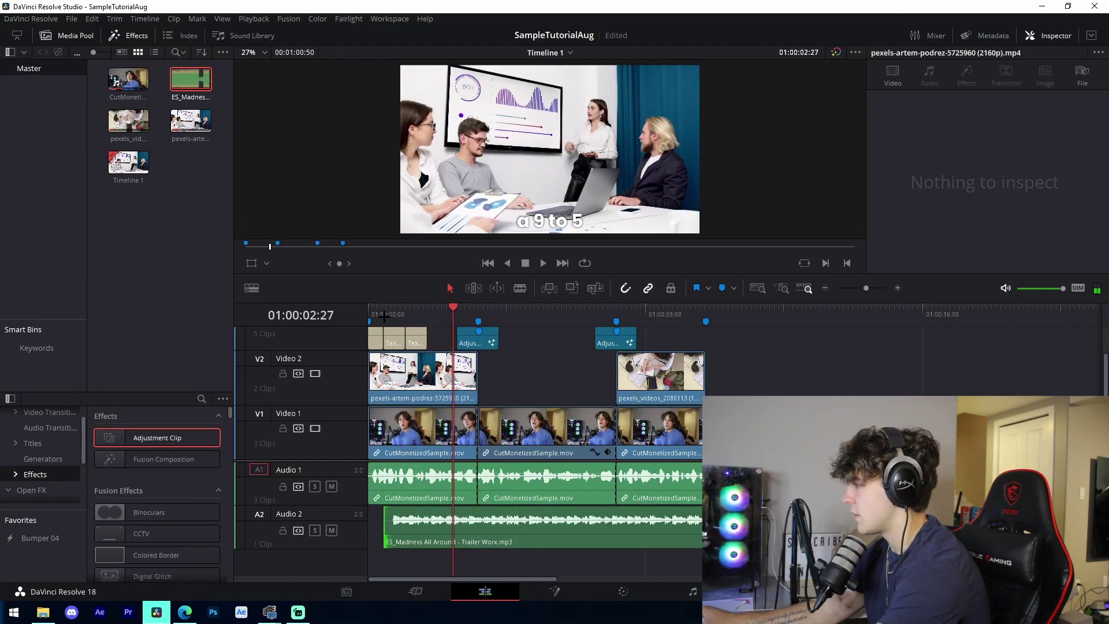
pyautogui.press('Right')
pyautogui.press('Right')
pyautogui.press('Right')
pyautogui.press('Right')
pyautogui.press('Right')
pyautogui.press('Right')
pyautogui.press('Right')
pyautogui.press('Right')
pyautogui.press('Right')
pyautogui.press('Right')
pyautogui.press('Right')
pyautogui.press('Right')
pyautogui.press('Right')
pyautogui.press('Right')
pyautogui.press('Right')
pyautogui.press('Right')
pyautogui.press('Right')
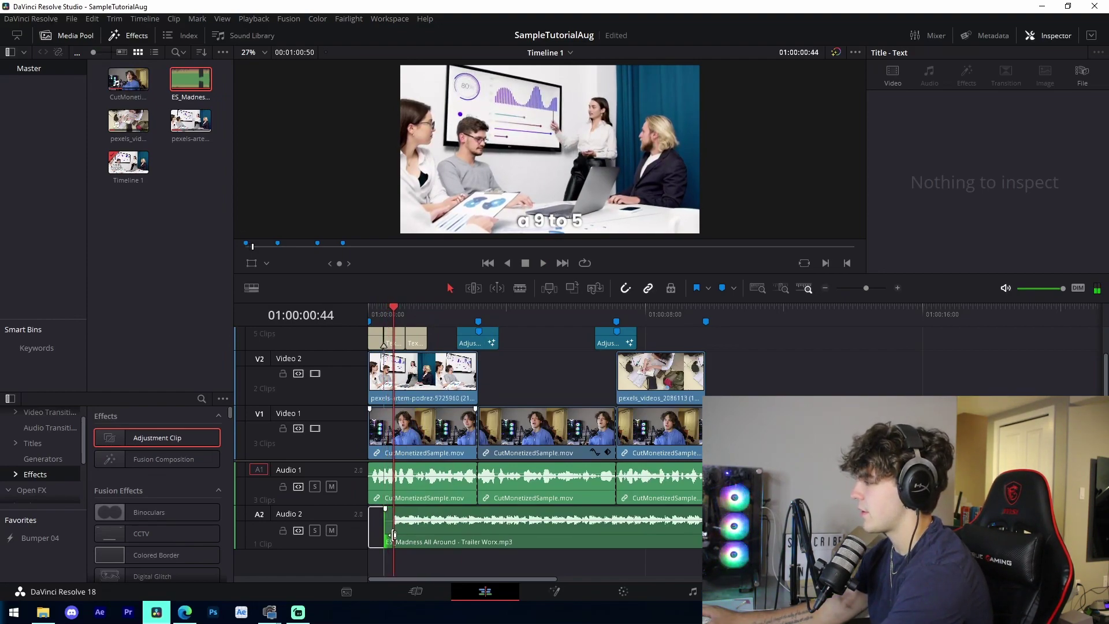
pyautogui.moveTo(509, 526); pyautogui.dragTo(494, 526)
# Step: Remove the music past the end of the last video clip and lower the music clip's volume to -23.44
pyautogui.click(709, 519)
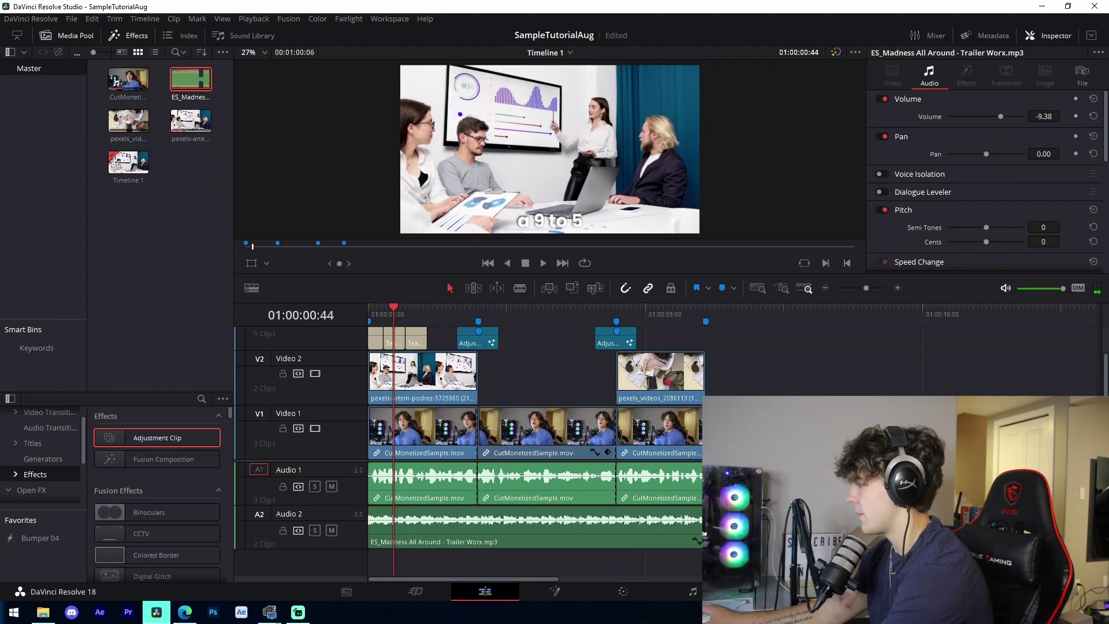
pyautogui.press('Delete')
pyautogui.moveTo(650, 516); pyautogui.dragTo(637, 521)
pyautogui.press('space')
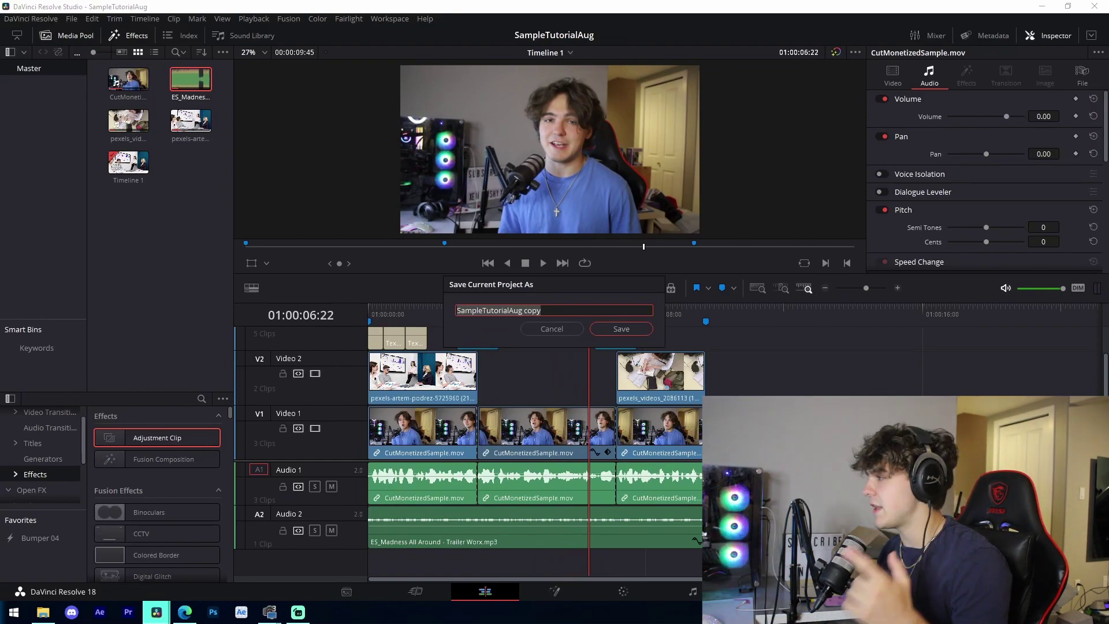
pyautogui.click(552, 328)
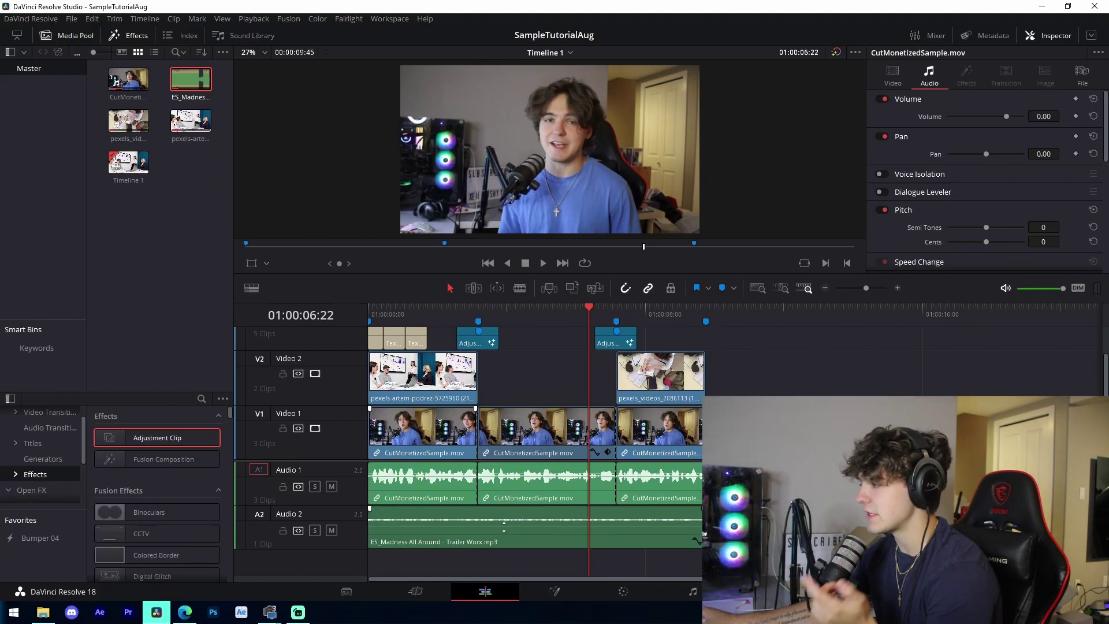
# Step: Check the music clip's volume setting and play the edit back from the start of the timeline
pyautogui.moveTo(504, 531); pyautogui.dragTo(558, 538)
pyautogui.hotkey('ctrl', 'z')
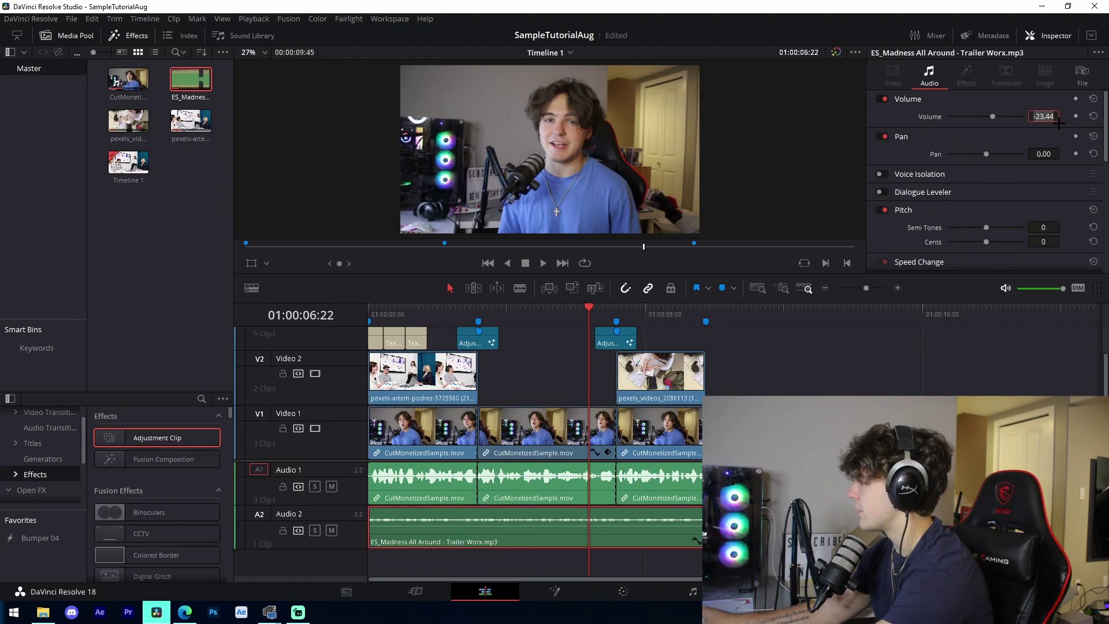
pyautogui.click(908, 427)
pyautogui.press('Home')
pyautogui.press('space')
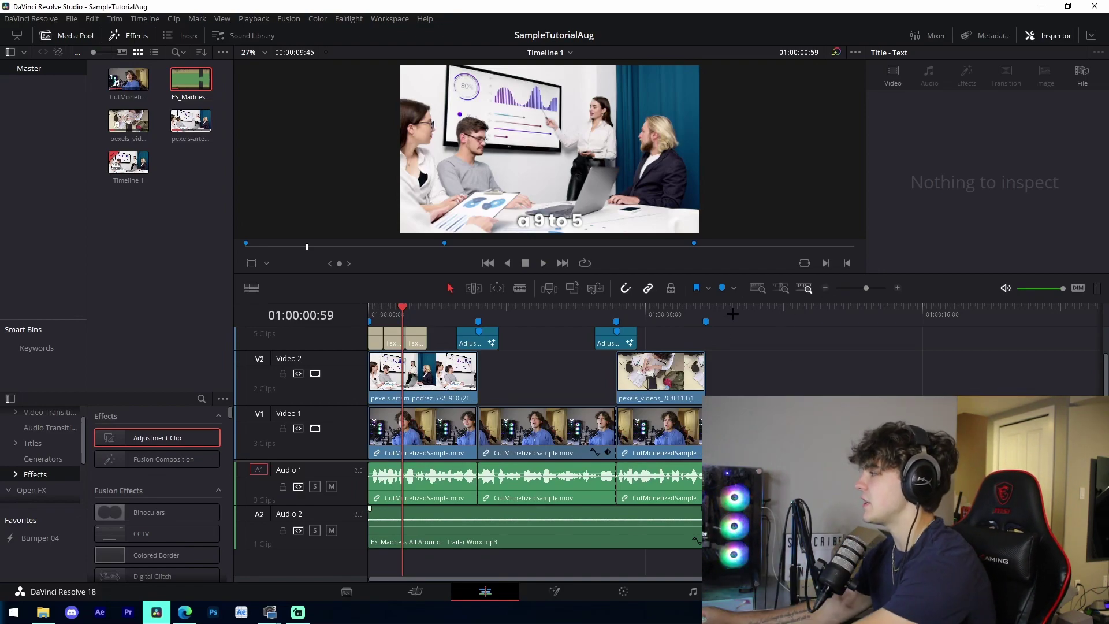
# Step: On the Deliver page, name the export FinalSampleProjectBlahBlah and set its location to the YT Vids folder on drive E
pyautogui.click(705, 319)
pyautogui.click(823, 288)
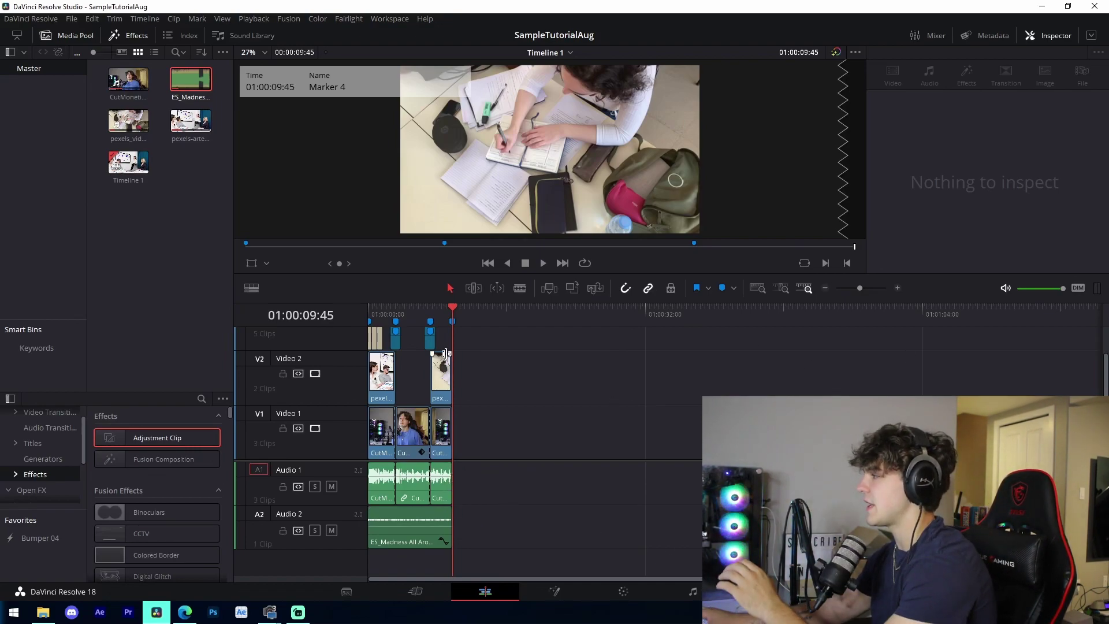
pyautogui.click(762, 591)
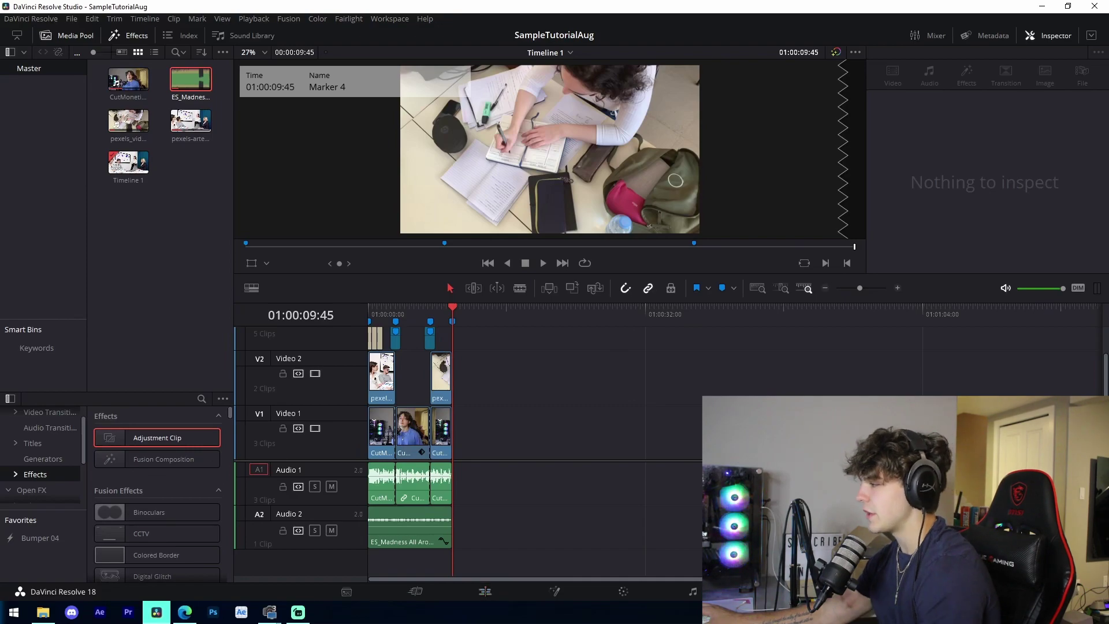
pyautogui.moveTo(100, 133); pyautogui.dragTo(59, 133)
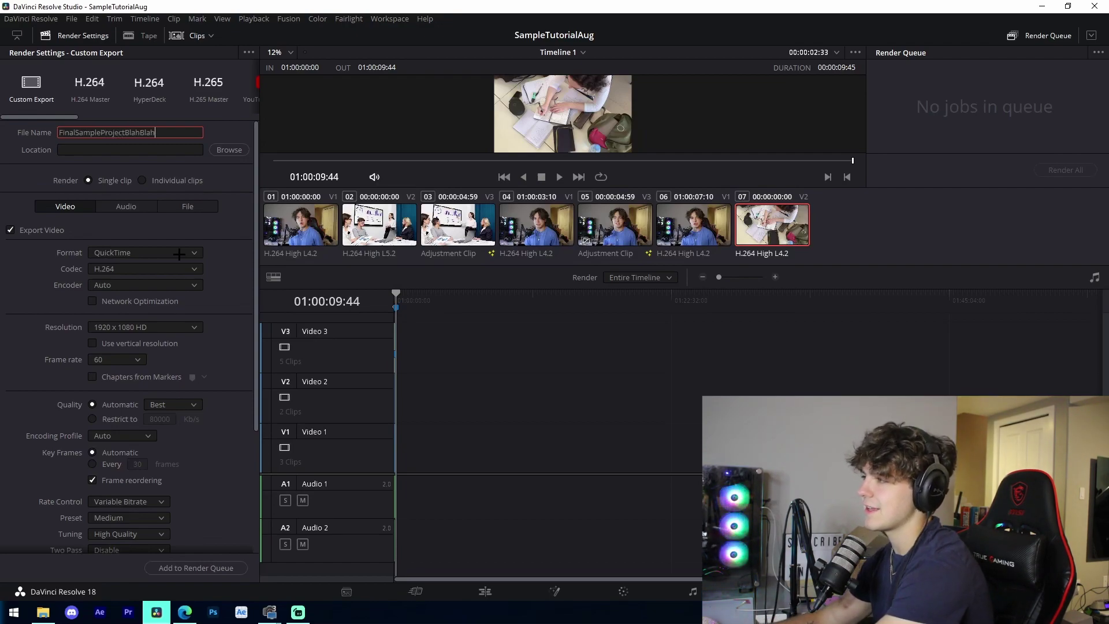
pyautogui.click(228, 150)
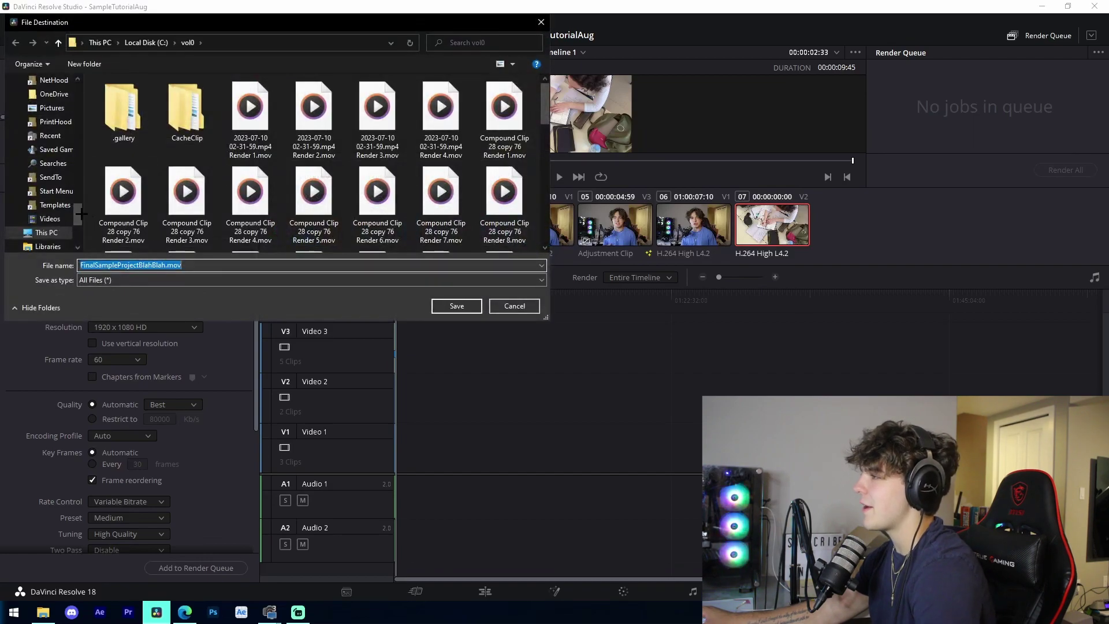
pyautogui.click(50, 149)
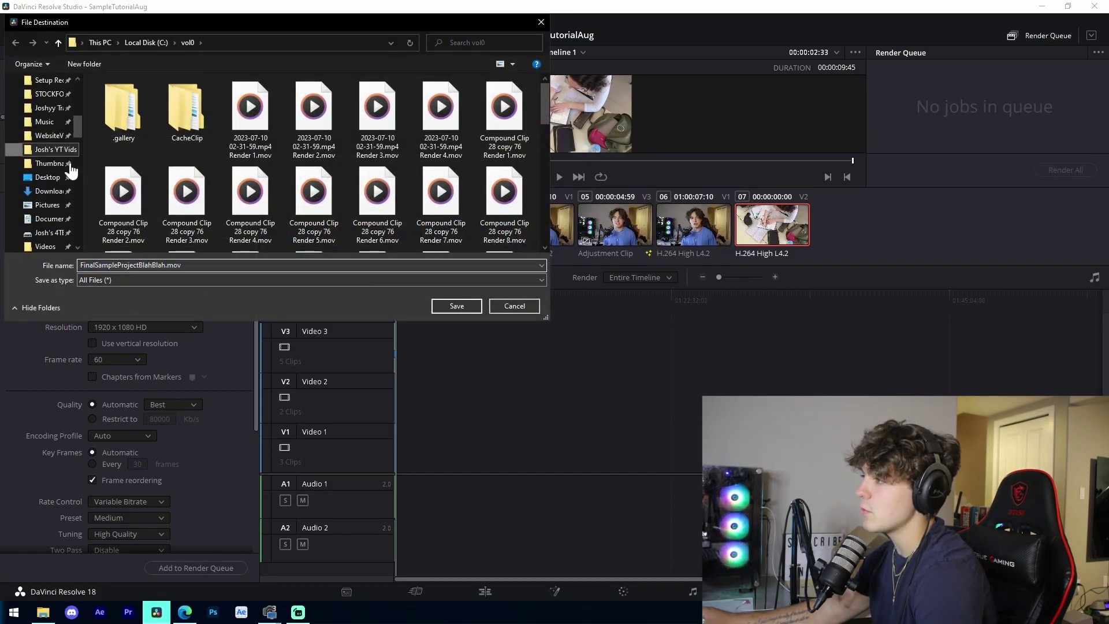
pyautogui.click(456, 306)
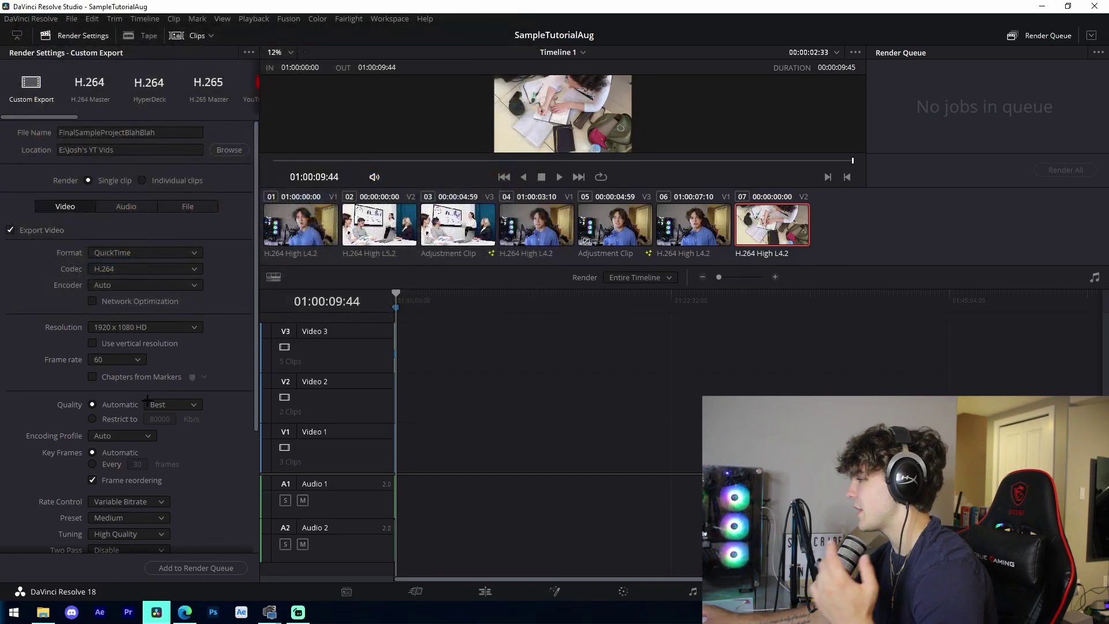
# Step: Set the export's rate control to Constant Bitrate and add the job to the render queue
pyautogui.click(144, 500)
pyautogui.click(124, 517)
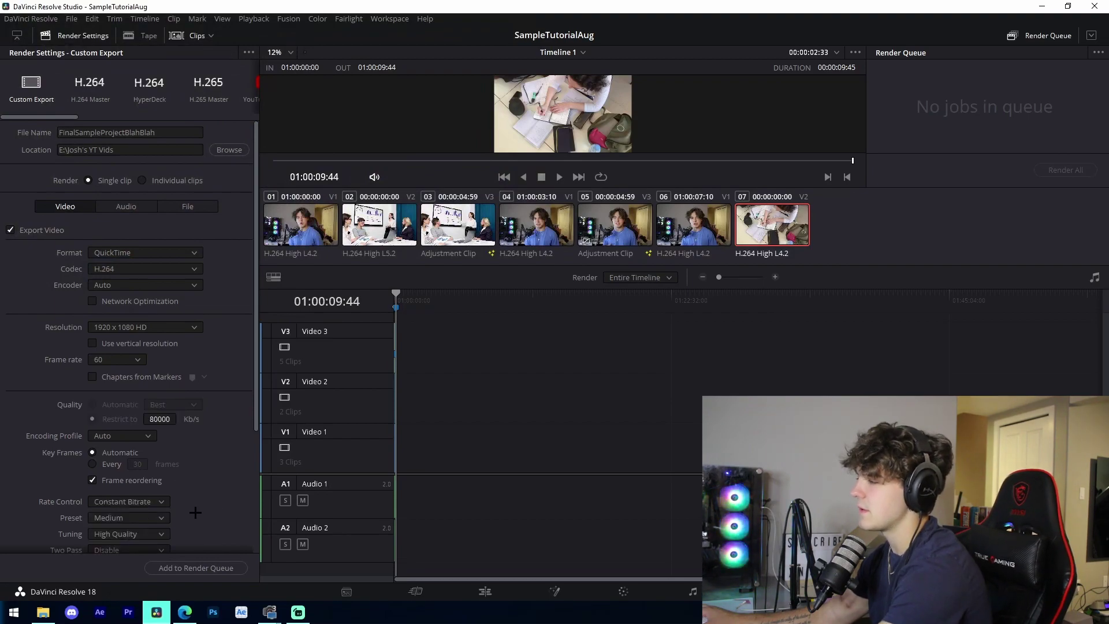
pyautogui.click(195, 568)
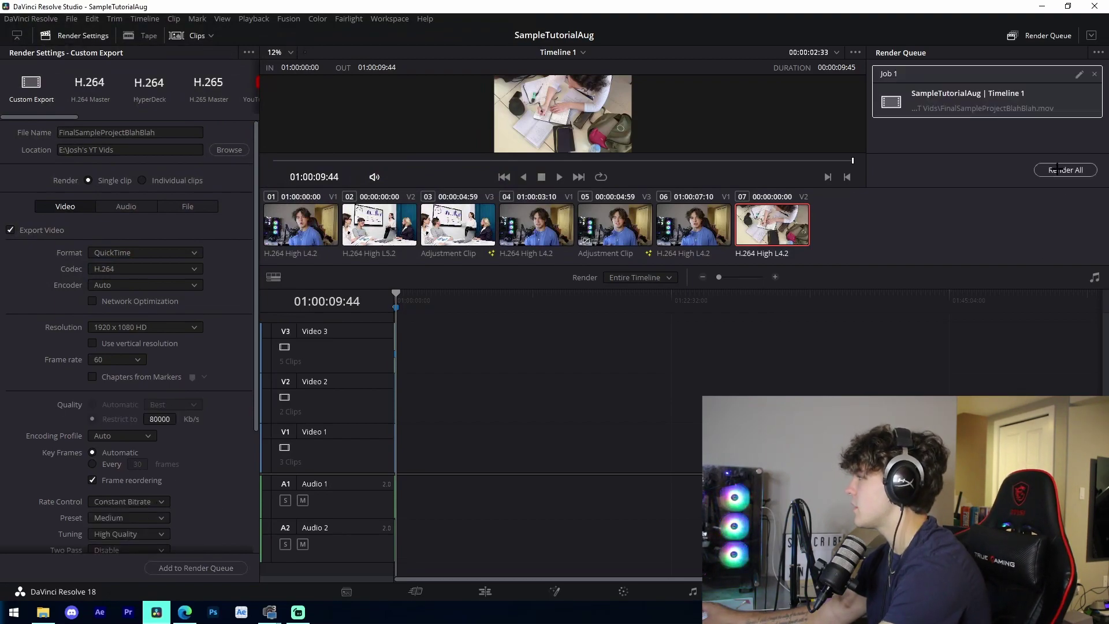